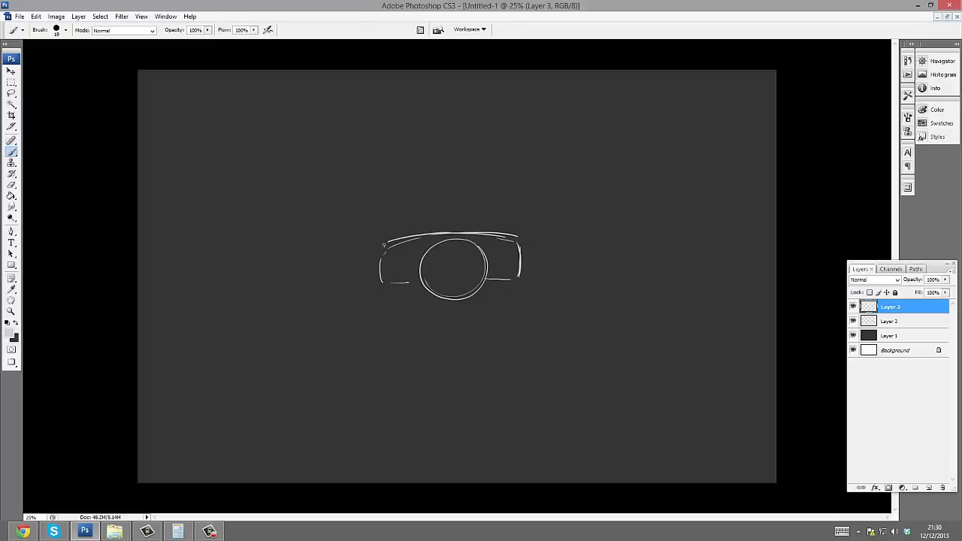
# Retrace the central subject circle and sketch the camera labelled CAMERA on a new layer
pyautogui.moveTo(481, 256); pyautogui.dragTo(441, 245)
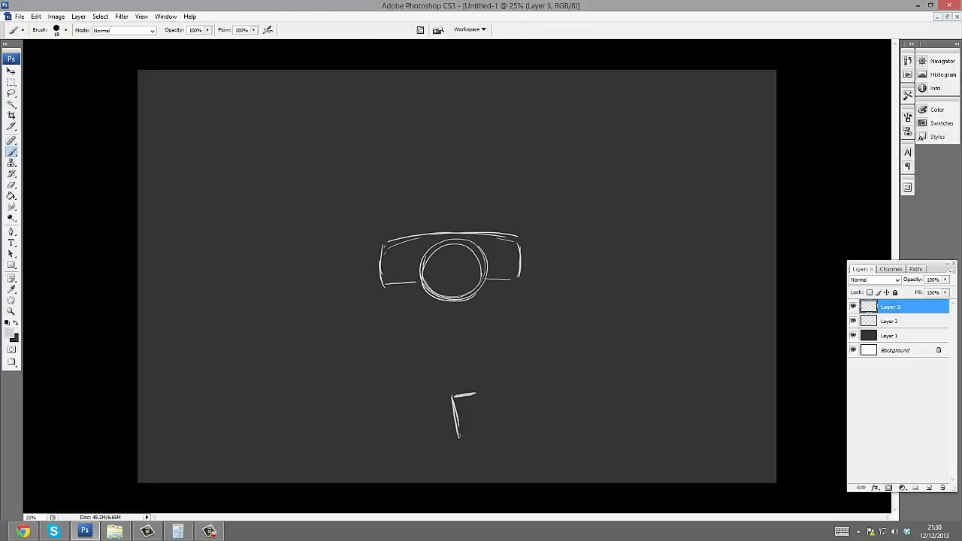
pyautogui.hotkey('ctrl', 'shift', 'alt', 'n')
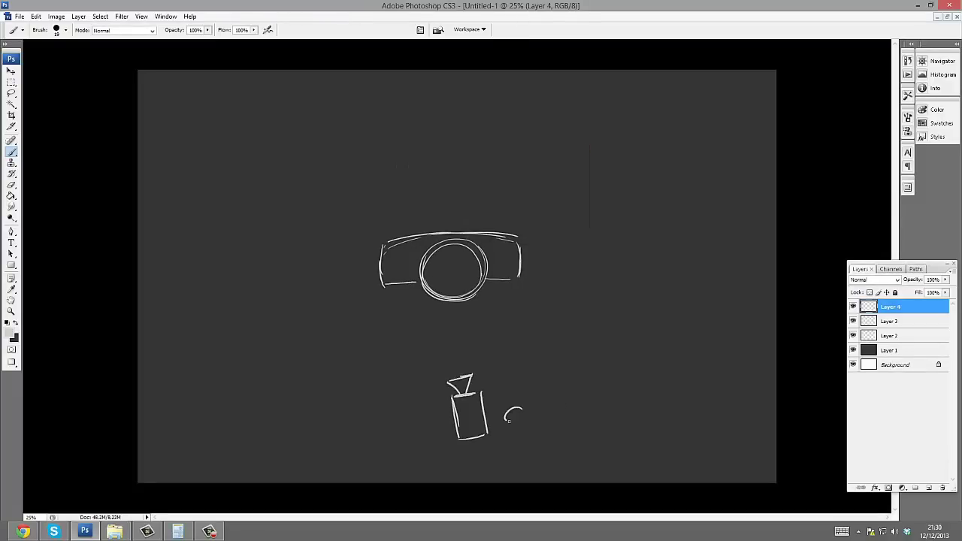
pyautogui.moveTo(509, 421); pyautogui.dragTo(583, 418)
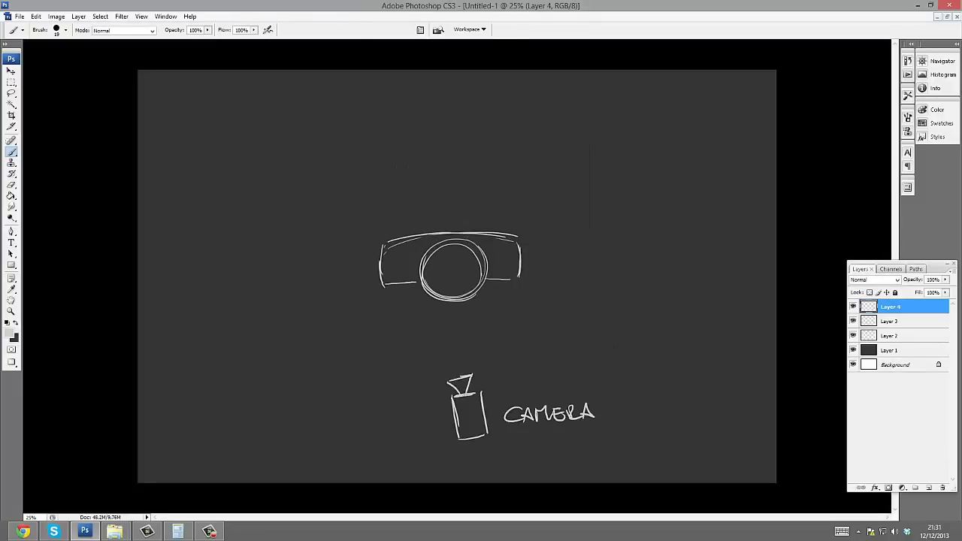
# On a new layer, draw the key light with an arrow toward the subject, labelled Key Light
pyautogui.hotkey('ctrl', 'shift', 'alt', 'n')
pyautogui.click(12, 335)
pyautogui.press('Return')
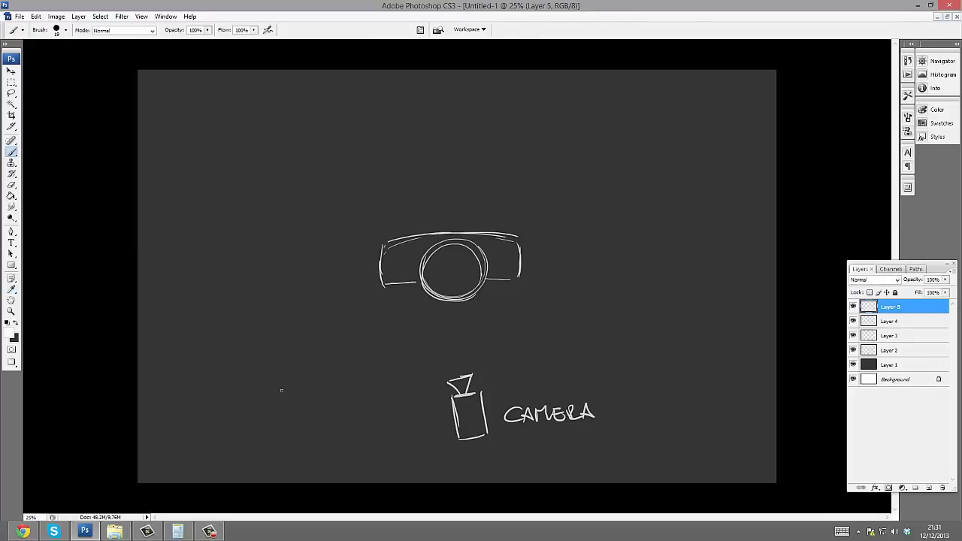
pyautogui.moveTo(281, 390)
pyautogui.mouseDown()
pyautogui.moveTo(284, 371)
pyautogui.moveTo(289, 397)
pyautogui.moveTo(301, 387)
pyautogui.mouseUp()
pyautogui.moveTo(310, 371); pyautogui.dragTo(378, 330)
pyautogui.moveTo(331, 431); pyautogui.dragTo(340, 466)
pyautogui.moveTo(350, 423); pyautogui.dragTo(352, 449)
pyautogui.moveTo(342, 434); pyautogui.dragTo(355, 430)
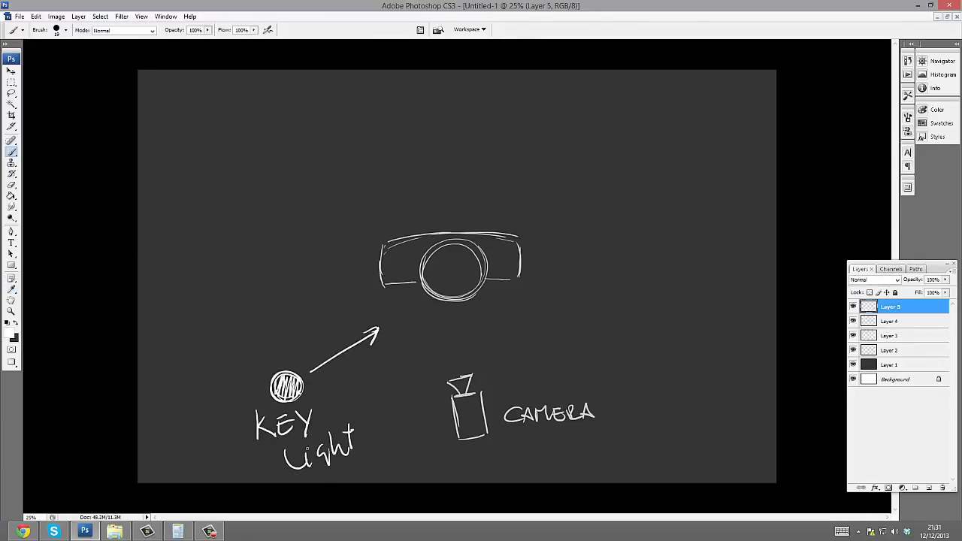
# Draw the 'Fill' light with a bounce board and rays, dimming the rays' layer to 50% opacity
pyautogui.press('f')
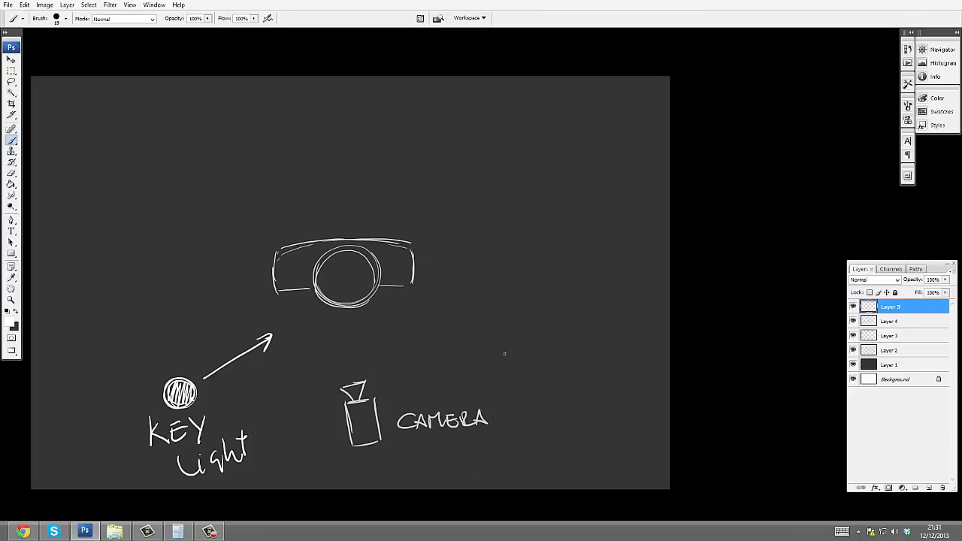
pyautogui.moveTo(531, 364); pyautogui.dragTo(528, 361)
pyautogui.moveTo(514, 367); pyautogui.dragTo(527, 350)
pyautogui.moveTo(552, 385); pyautogui.dragTo(550, 406)
pyautogui.moveTo(558, 398); pyautogui.dragTo(567, 369)
pyautogui.moveTo(570, 394); pyautogui.dragTo(577, 362)
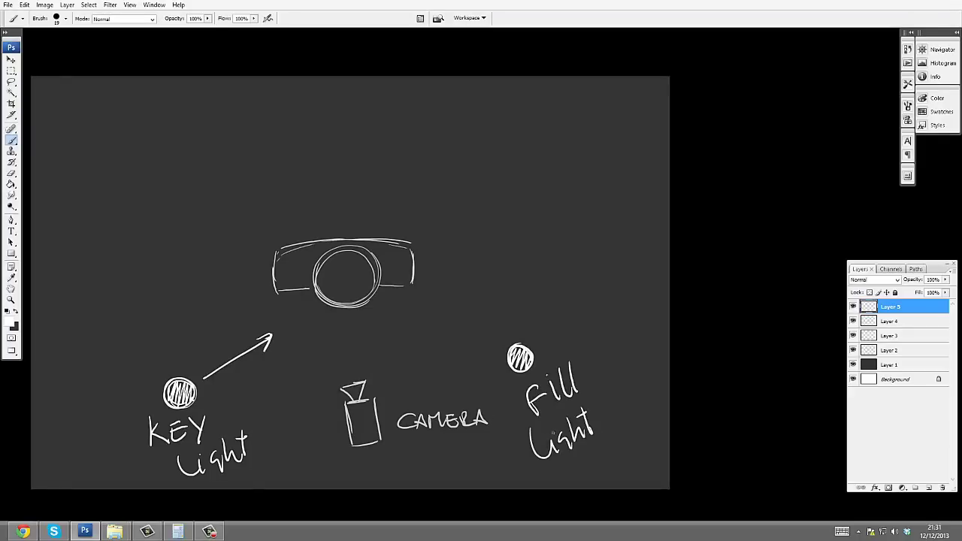
pyautogui.moveTo(552, 434); pyautogui.dragTo(586, 431)
pyautogui.moveTo(490, 381)
pyautogui.mouseDown()
pyautogui.moveTo(573, 296)
pyautogui.moveTo(633, 350)
pyautogui.mouseUp()
pyautogui.moveTo(493, 379); pyautogui.dragTo(551, 429)
pyautogui.hotkey('ctrl', 'shift', 'alt', 'n')
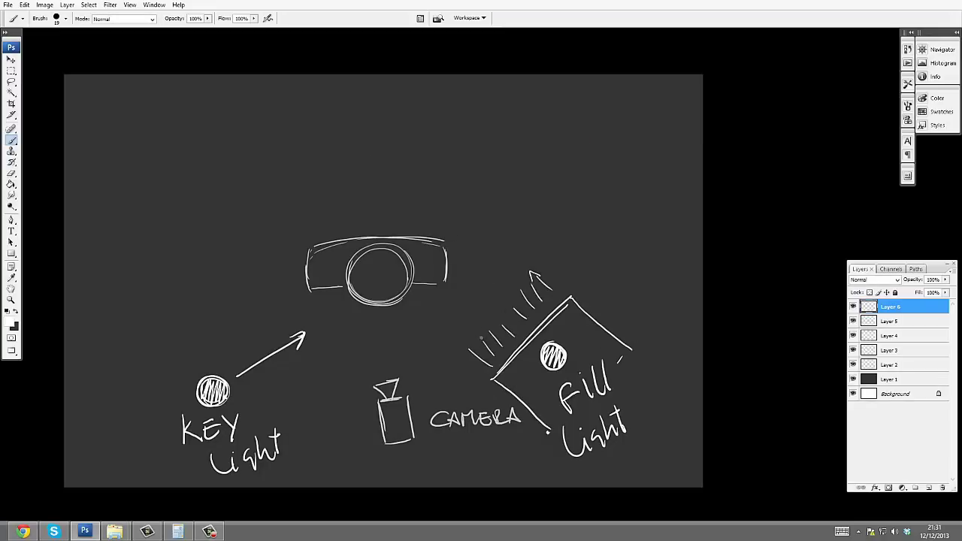
pyautogui.press('h')
pyautogui.press('5')
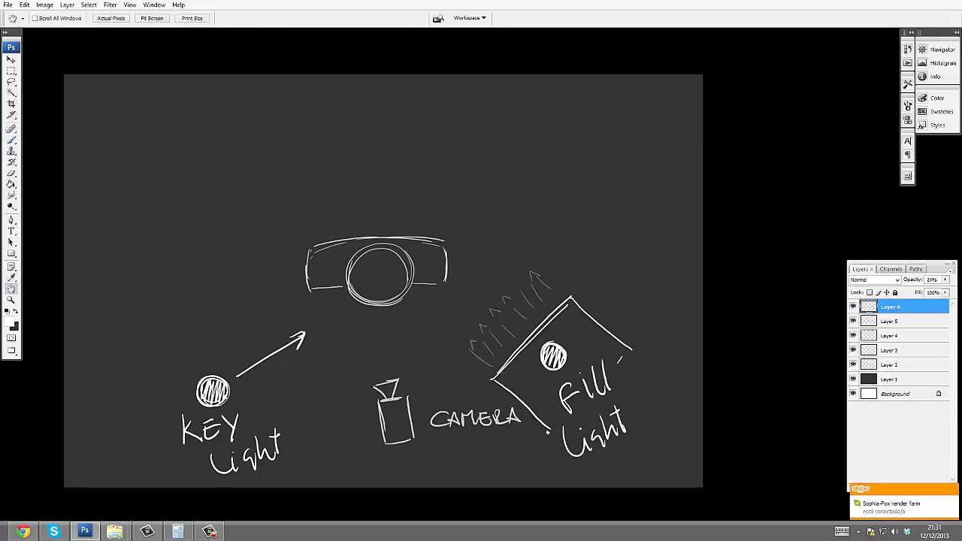
# On a new layer, draw the back light near the top, labelled Back Light, with an arrow
pyautogui.hotkey('ctrl', 'shift', 'alt', 'n')
pyautogui.press('b')
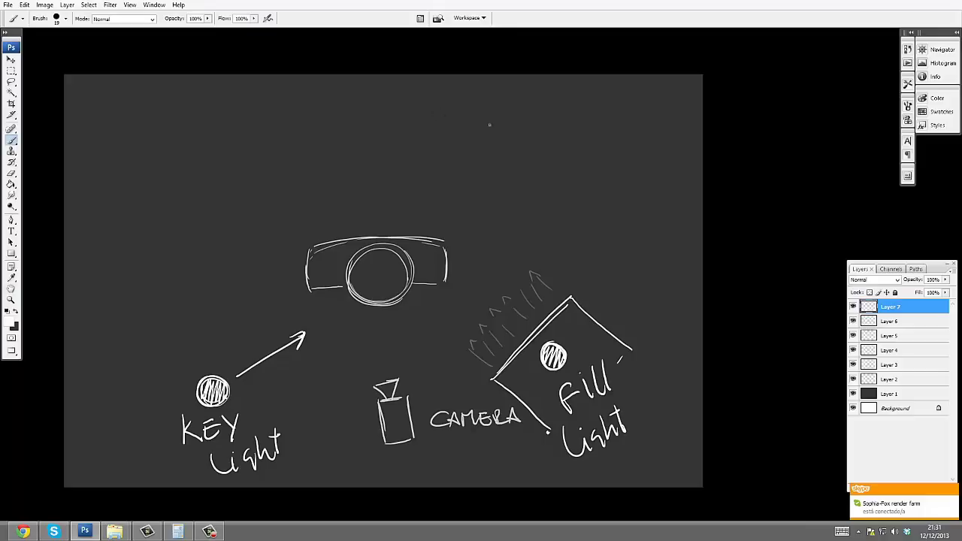
pyautogui.moveTo(490, 113); pyautogui.dragTo(510, 167)
pyautogui.moveTo(555, 120); pyautogui.dragTo(564, 146)
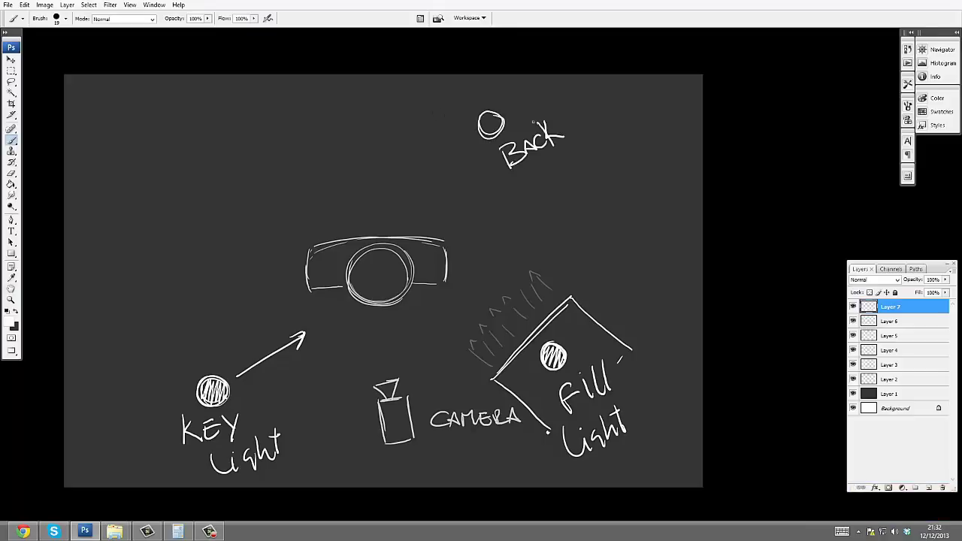
pyautogui.moveTo(521, 173)
pyautogui.mouseDown()
pyautogui.moveTo(523, 197)
pyautogui.moveTo(567, 159)
pyautogui.mouseUp()
pyautogui.moveTo(476, 138); pyautogui.dragTo(454, 180)
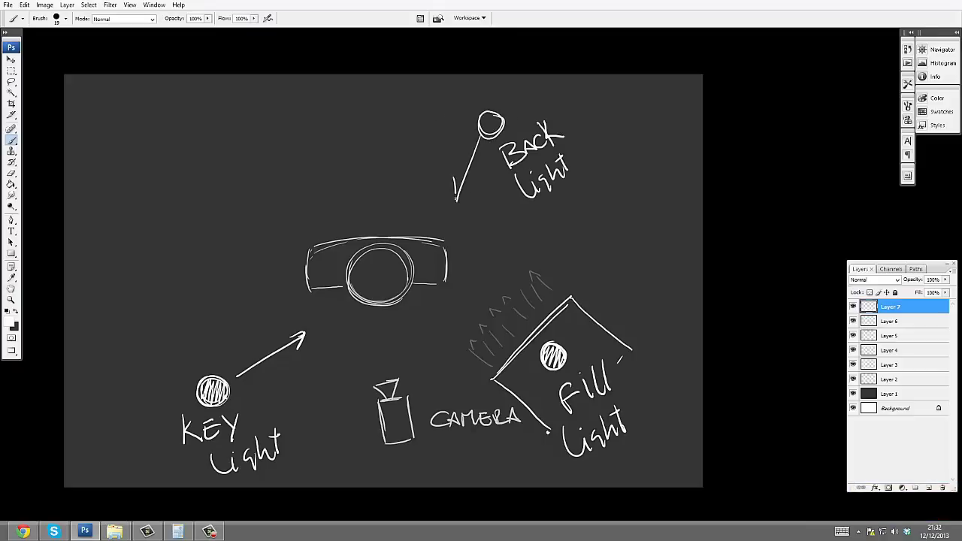
# Add a new layer and set the foreground colour to bright blue
pyautogui.hotkey('ctrl', 'shift', 'alt', 'n')
pyautogui.click(9, 321)
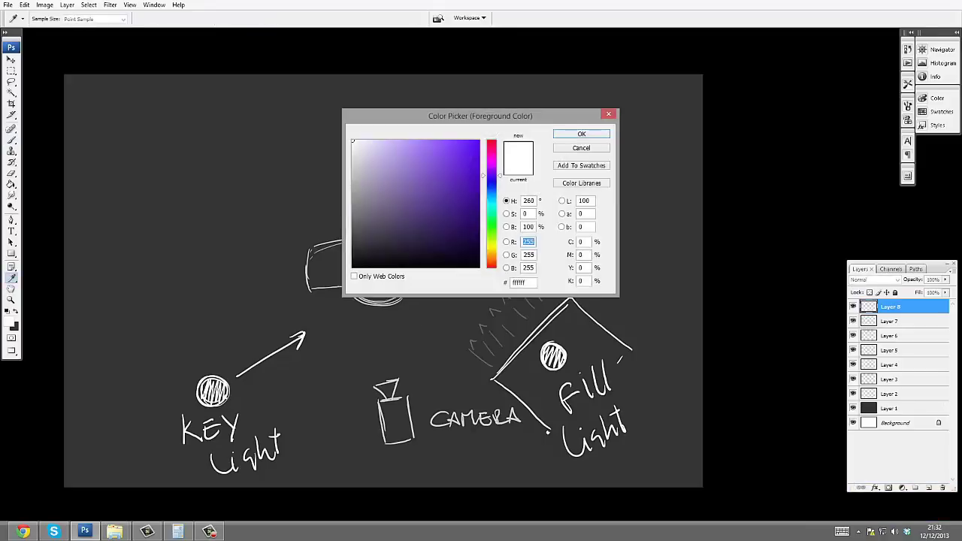
pyautogui.click(489, 154)
pyautogui.click(467, 94)
pyautogui.click(569, 133)
# Draw the camera's left and right view lines and back-light hatching, then set that layer to 30% opacity
pyautogui.moveTo(462, 118); pyautogui.dragTo(416, 365)
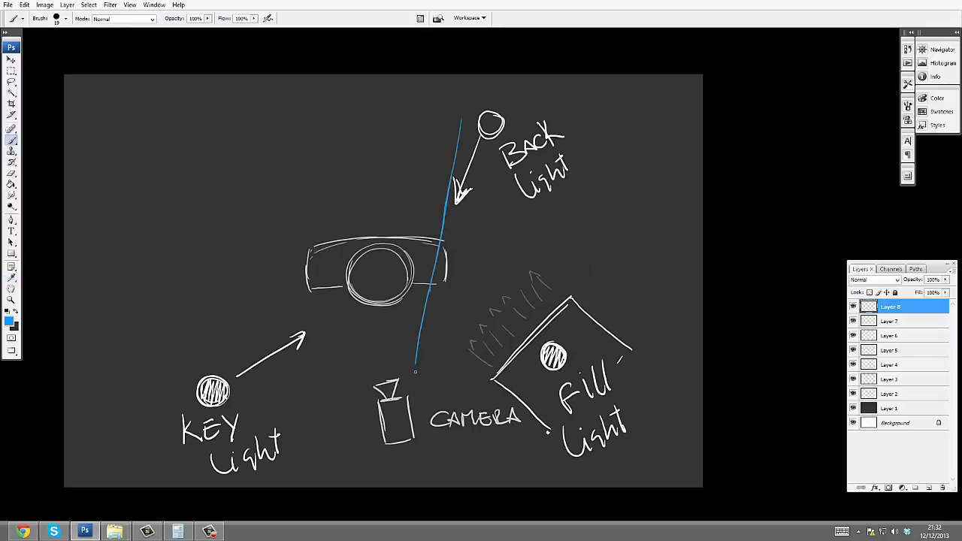
pyautogui.moveTo(244, 165); pyautogui.dragTo(359, 388)
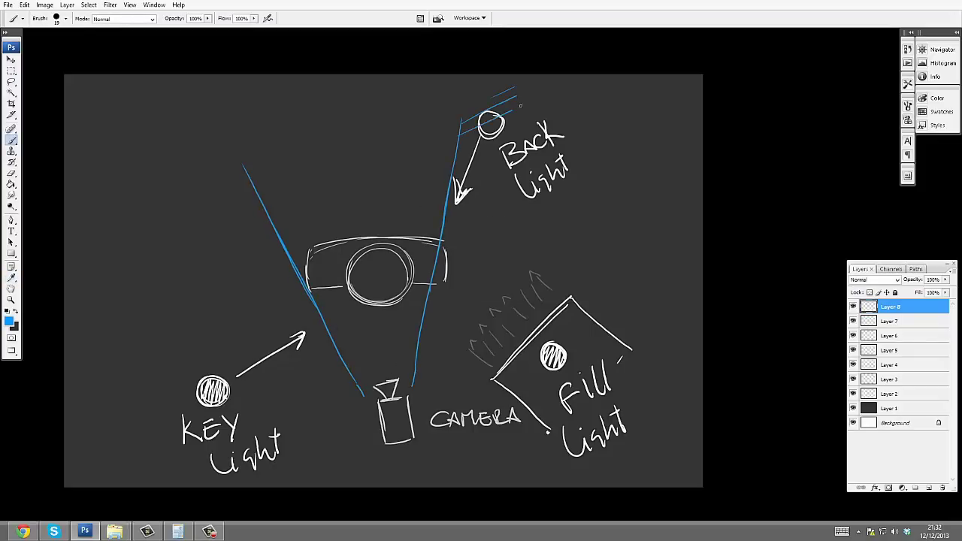
pyautogui.moveTo(518, 124); pyautogui.dragTo(466, 150)
pyautogui.moveTo(526, 155); pyautogui.dragTo(460, 188)
pyautogui.moveTo(530, 180); pyautogui.dragTo(451, 214)
pyautogui.moveTo(538, 211)
pyautogui.mouseDown()
pyautogui.moveTo(447, 244)
pyautogui.moveTo(448, 221)
pyautogui.mouseUp()
pyautogui.press('h')
pyautogui.press('3')
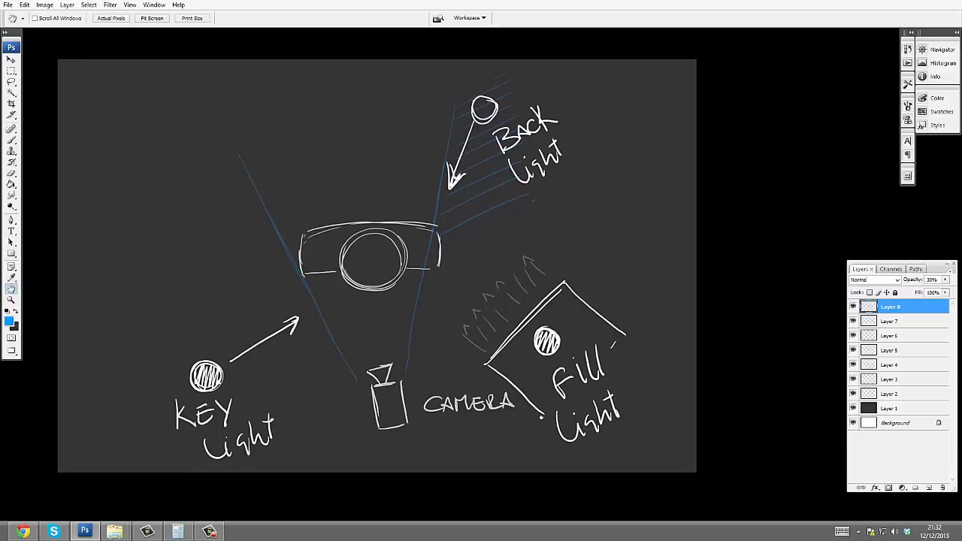
# Add a new layer for the title with pale yellow as the foreground colour
pyautogui.hotkey('ctrl', 'shift', 'alt', 'n')
pyautogui.press('i')
pyautogui.click(9, 321)
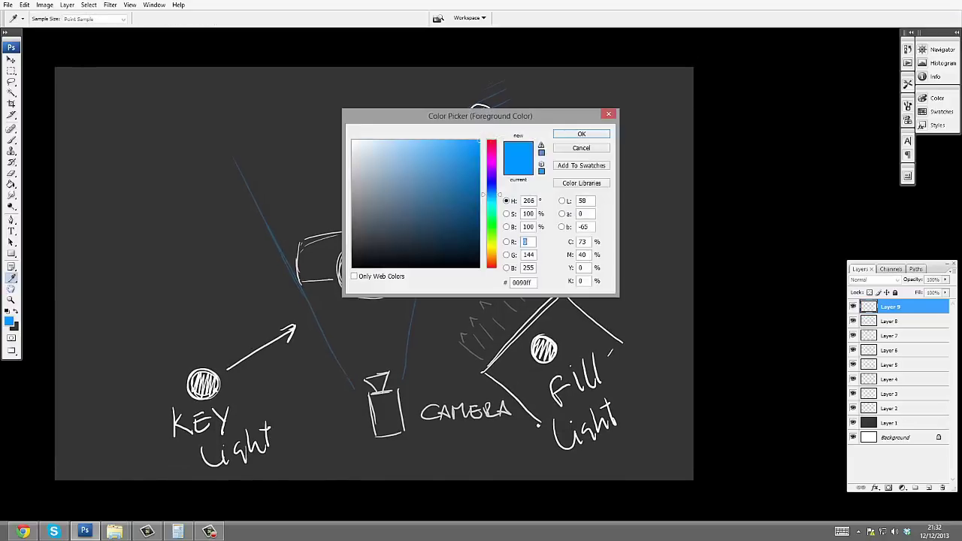
pyautogui.click(492, 248)
pyautogui.click(581, 134)
# Write 'Three Point Lighting' across the top of the diagram
pyautogui.press('h')
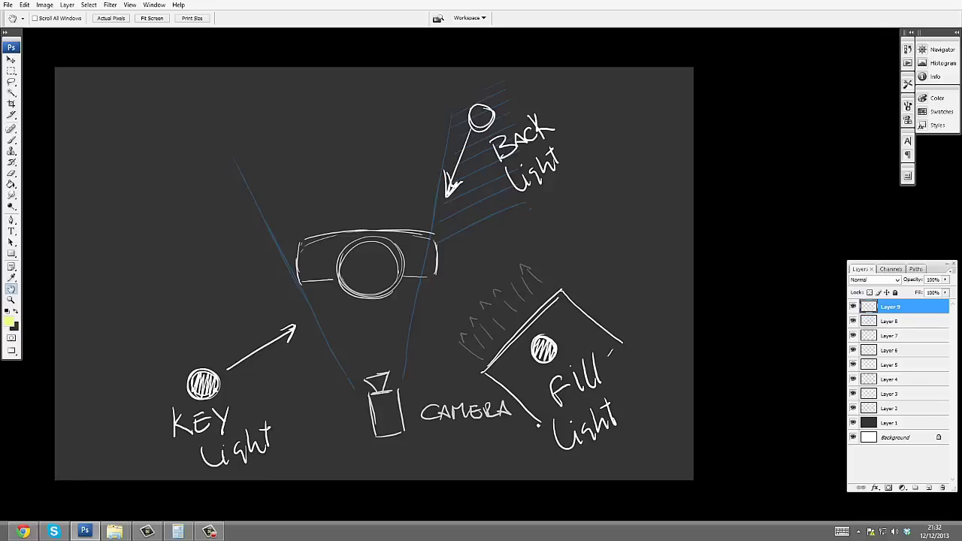
pyautogui.press('b')
pyautogui.moveTo(91, 111)
pyautogui.mouseDown()
pyautogui.moveTo(205, 110)
pyautogui.moveTo(261, 123)
pyautogui.moveTo(344, 98)
pyautogui.mouseUp()
pyautogui.moveTo(117, 152)
pyautogui.mouseDown()
pyautogui.moveTo(152, 170)
pyautogui.moveTo(191, 151)
pyautogui.moveTo(248, 179)
pyautogui.mouseUp()
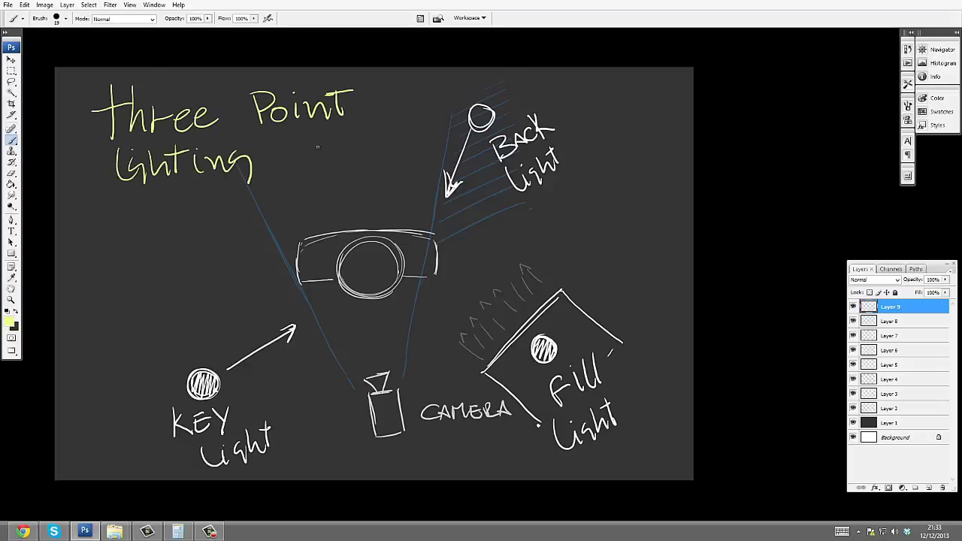
pyautogui.press('e')
pyautogui.press('z')
pyautogui.hotkey('ctrl', '-')
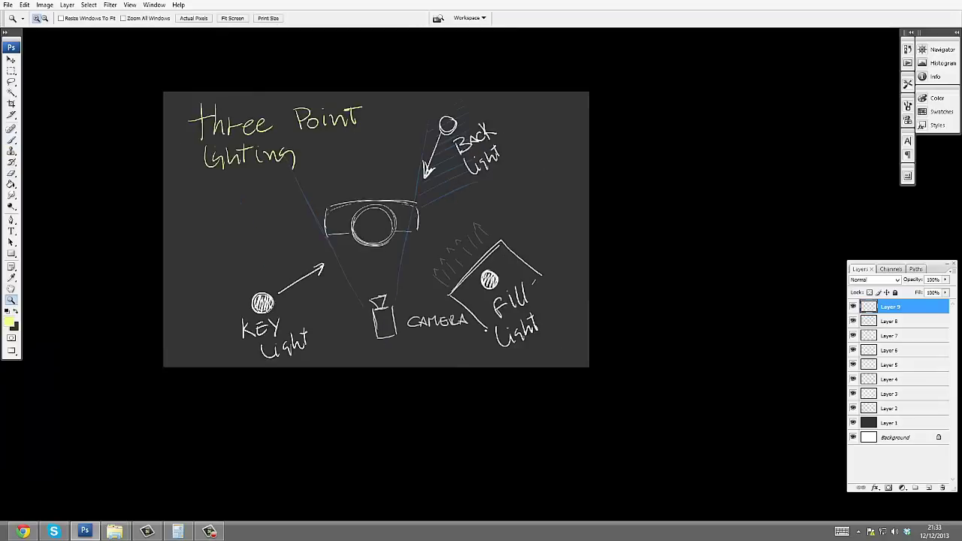
pyautogui.hotkey('ctrl', '+')
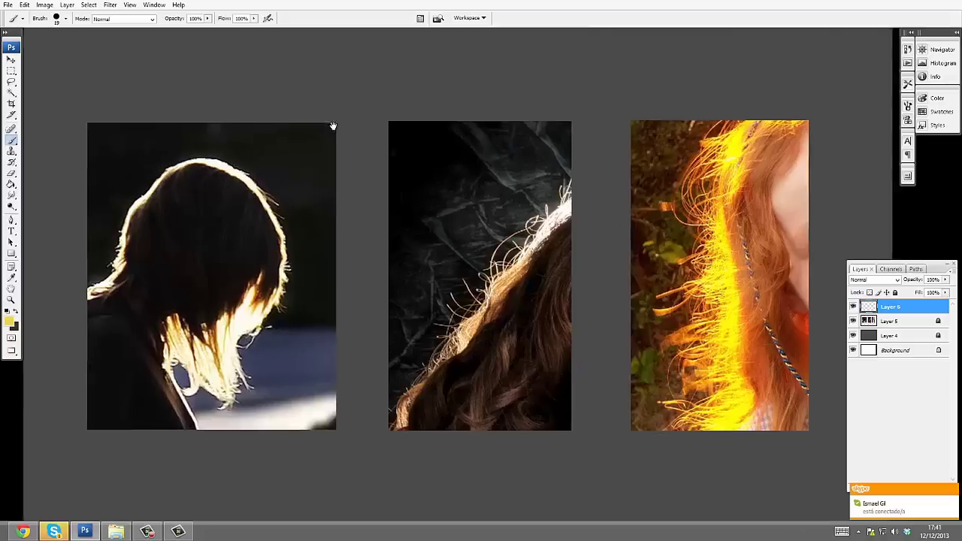
# Zoom in on the backlit-hair photos and draw a yellow light circle with a block arrow above the left photo
pyautogui.click(333, 128)
pyautogui.click(322, 187)
pyautogui.click(393, 163)
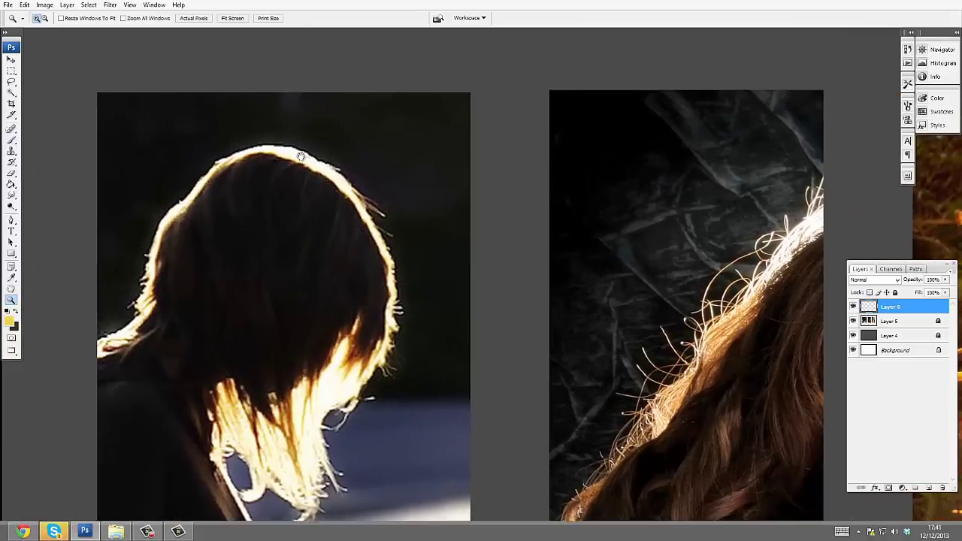
pyautogui.press('b')
pyautogui.moveTo(188, 72)
pyautogui.mouseDown()
pyautogui.moveTo(183, 130)
pyautogui.moveTo(211, 79)
pyautogui.moveTo(201, 135)
pyautogui.mouseUp()
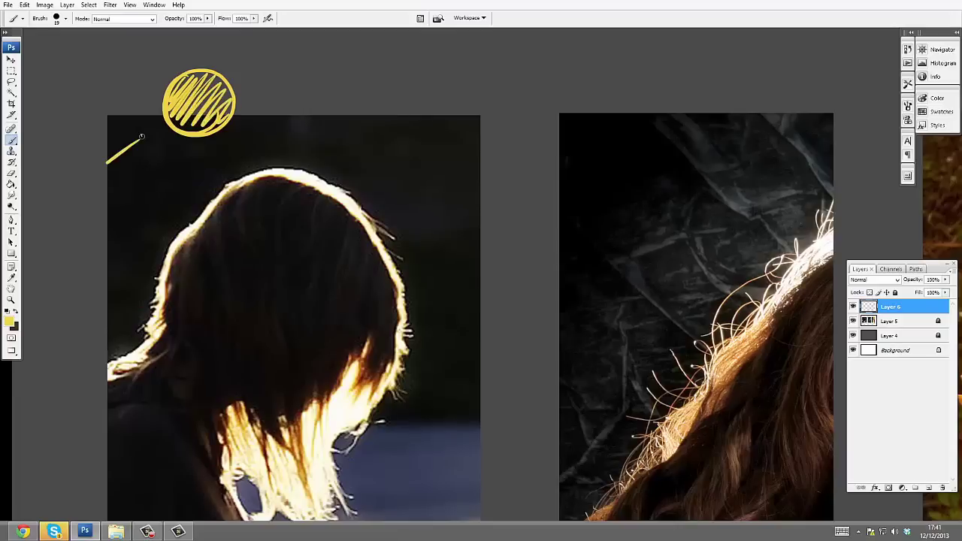
pyautogui.moveTo(170, 218); pyautogui.dragTo(180, 158)
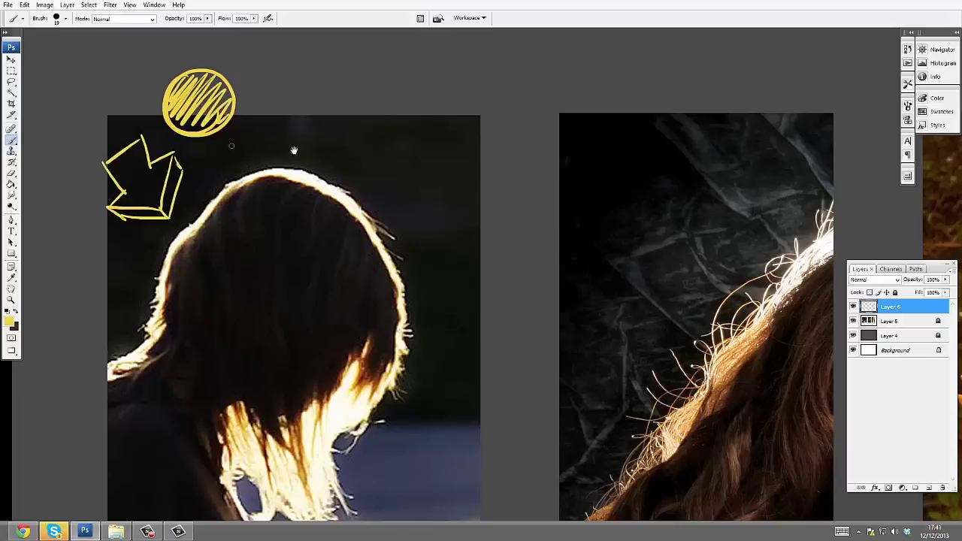
# Add a yellow arrow pointing at the head and write DARKER above it
pyautogui.moveTo(294, 150)
pyautogui.mouseDown()
pyautogui.moveTo(350, 97)
pyautogui.moveTo(333, 219)
pyautogui.mouseUp()
pyautogui.moveTo(348, 102); pyautogui.dragTo(241, 291)
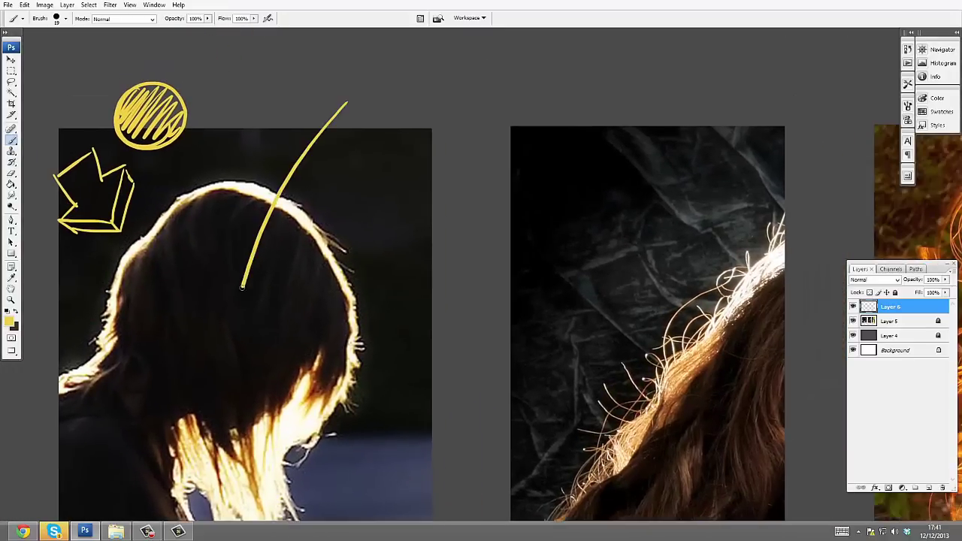
pyautogui.moveTo(242, 258); pyautogui.dragTo(264, 274)
pyautogui.moveTo(350, 81); pyautogui.dragTo(359, 99)
pyautogui.moveTo(376, 84)
pyautogui.mouseDown()
pyautogui.moveTo(398, 68)
pyautogui.moveTo(425, 69)
pyautogui.mouseUp()
pyautogui.moveTo(429, 54); pyautogui.dragTo(454, 73)
pyautogui.moveTo(465, 43)
pyautogui.mouseDown()
pyautogui.moveTo(471, 66)
pyautogui.moveTo(514, 41)
pyautogui.mouseUp()
# Below the photos, sketch a yellow figure with head, neck and shoulders
pyautogui.moveTo(391, 258)
pyautogui.mouseDown()
pyautogui.moveTo(413, 248)
pyautogui.moveTo(440, 142)
pyautogui.moveTo(370, 151)
pyautogui.mouseUp()
pyautogui.scroll(-5, 370, 151)
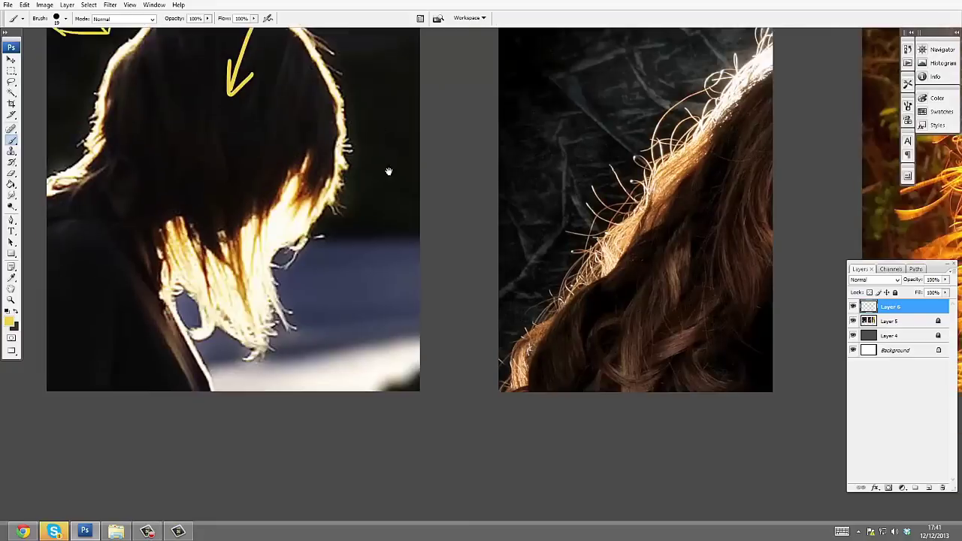
pyautogui.moveTo(322, 427)
pyautogui.mouseDown()
pyautogui.moveTo(378, 409)
pyautogui.moveTo(283, 517)
pyautogui.mouseUp()
pyautogui.moveTo(368, 430); pyautogui.dragTo(445, 501)
# Draw a camera with lens at right, labelled CAMERA
pyautogui.moveTo(728, 445)
pyautogui.mouseDown()
pyautogui.moveTo(784, 392)
pyautogui.moveTo(728, 449)
pyautogui.mouseUp()
pyautogui.moveTo(724, 412)
pyautogui.mouseDown()
pyautogui.moveTo(693, 436)
pyautogui.moveTo(723, 413)
pyautogui.mouseUp()
pyautogui.moveTo(713, 350); pyautogui.dragTo(716, 370)
pyautogui.moveTo(776, 355); pyautogui.dragTo(790, 364)
pyautogui.moveTo(791, 364); pyautogui.dragTo(808, 348)
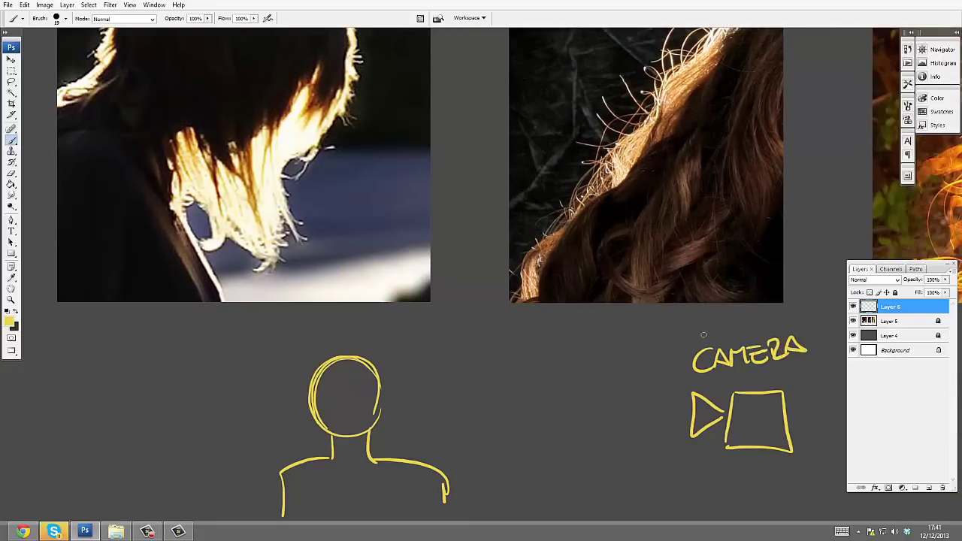
# Draw a hatched back light at left with an arrow toward the figure, labelled BACK LIGHT
pyautogui.hscroll(-1, 481, 271)
pyautogui.moveTo(79, 349); pyautogui.dragTo(255, 369)
pyautogui.moveTo(214, 362); pyautogui.dragTo(227, 378)
pyautogui.moveTo(68, 359); pyautogui.dragTo(95, 385)
pyautogui.moveTo(47, 412); pyautogui.dragTo(48, 437)
pyautogui.moveTo(47, 413)
pyautogui.mouseDown()
pyautogui.moveTo(65, 432)
pyautogui.moveTo(87, 435)
pyautogui.mouseUp()
pyautogui.moveTo(107, 415)
pyautogui.mouseDown()
pyautogui.moveTo(121, 439)
pyautogui.moveTo(77, 472)
pyautogui.mouseUp()
pyautogui.moveTo(107, 454)
pyautogui.mouseDown()
pyautogui.moveTo(99, 464)
pyautogui.moveTo(131, 471)
pyautogui.mouseUp()
pyautogui.moveTo(128, 447); pyautogui.dragTo(149, 445)
pyautogui.moveTo(139, 445); pyautogui.dragTo(140, 470)
pyautogui.moveTo(212, 311); pyautogui.dragTo(206, 308)
# Set the foreground colour to white and paint the back-light circle
pyautogui.click(10, 322)
pyautogui.click(361, 143)
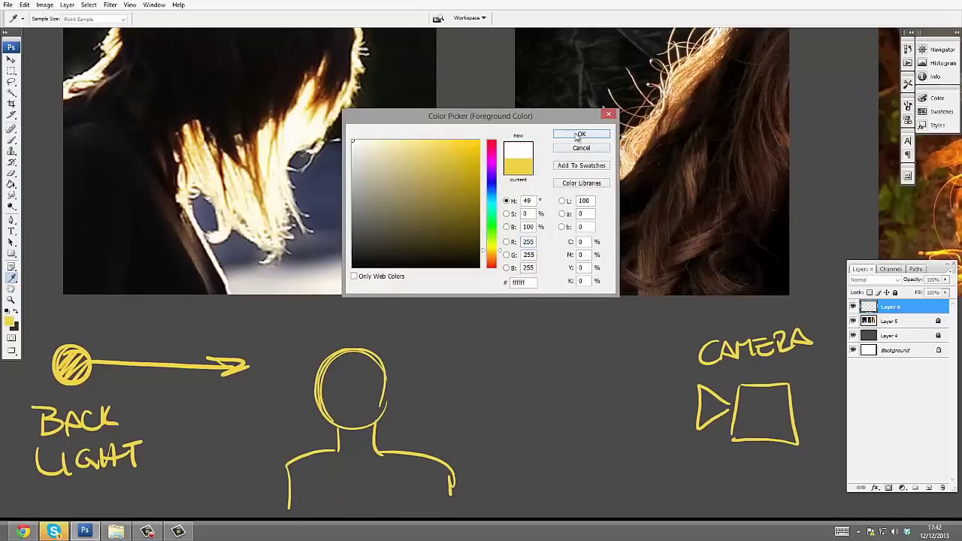
pyautogui.click(579, 134)
pyautogui.moveTo(62, 353); pyautogui.dragTo(87, 379)
# Paint a solid white key-light circle, then partly erase it to dim it
pyautogui.moveTo(621, 343)
pyautogui.mouseDown()
pyautogui.moveTo(597, 339)
pyautogui.moveTo(606, 338)
pyautogui.moveTo(600, 319)
pyautogui.mouseUp()
pyautogui.moveTo(568, 326); pyautogui.dragTo(504, 341)
pyautogui.moveTo(581, 322)
pyautogui.mouseDown()
pyautogui.moveTo(594, 331)
pyautogui.moveTo(486, 359)
pyautogui.moveTo(621, 335)
pyautogui.moveTo(568, 369)
pyautogui.mouseUp()
pyautogui.press('e')
pyautogui.moveTo(308, 332); pyautogui.dragTo(333, 331)
# Write KEY in white under the grey key-light circle
pyautogui.press('b')
pyautogui.moveTo(573, 359); pyautogui.dragTo(573, 382)
pyautogui.moveTo(585, 358); pyautogui.dragTo(587, 382)
pyautogui.moveTo(594, 359)
pyautogui.mouseDown()
pyautogui.moveTo(594, 382)
pyautogui.moveTo(606, 382)
pyautogui.mouseUp()
pyautogui.moveTo(611, 359); pyautogui.dragTo(618, 370)
pyautogui.moveTo(626, 359); pyautogui.dragTo(618, 382)
pyautogui.moveTo(506, 331); pyautogui.dragTo(502, 326)
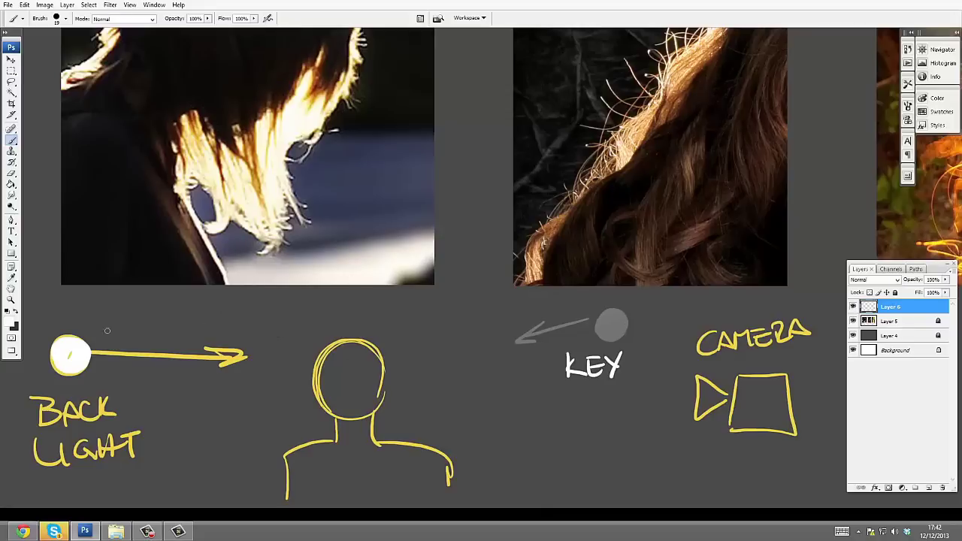
# Paint three rightward white arrows from the back light and a leftward arrow above the key light
pyautogui.moveTo(87, 314); pyautogui.dragTo(257, 325)
pyautogui.moveTo(234, 312); pyautogui.dragTo(234, 331)
pyautogui.moveTo(137, 390); pyautogui.dragTo(247, 394)
pyautogui.moveTo(227, 386); pyautogui.dragTo(229, 404)
pyautogui.moveTo(158, 425); pyautogui.dragTo(250, 429)
pyautogui.moveTo(236, 421); pyautogui.dragTo(240, 436)
pyautogui.moveTo(599, 297); pyautogui.dragTo(506, 323)
pyautogui.moveTo(529, 308); pyautogui.dragTo(528, 327)
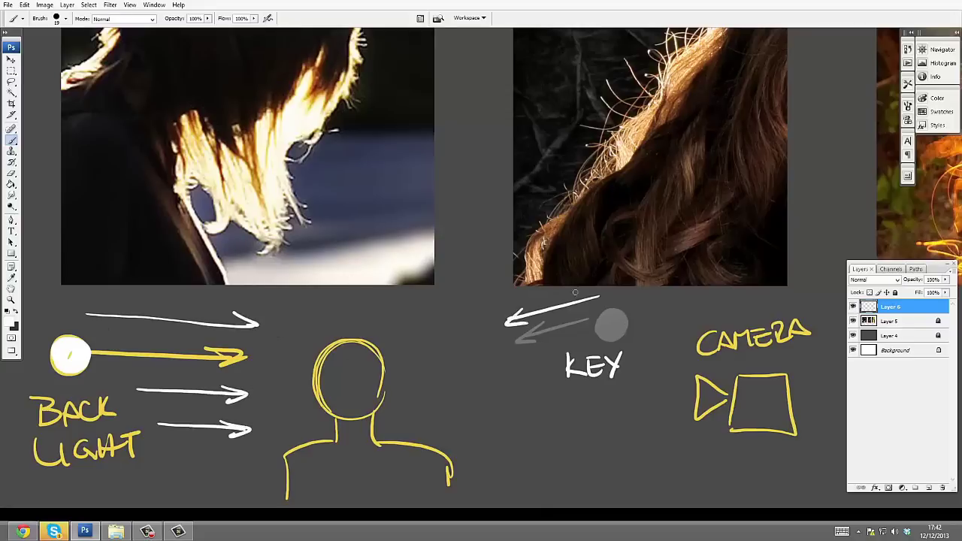
# Write INTENSE under the back-light arrows
pyautogui.moveTo(575, 292); pyautogui.dragTo(610, 251)
pyautogui.moveTo(210, 437)
pyautogui.mouseDown()
pyautogui.moveTo(209, 455)
pyautogui.moveTo(236, 438)
pyautogui.moveTo(251, 455)
pyautogui.mouseUp()
pyautogui.moveTo(277, 438)
pyautogui.mouseDown()
pyautogui.moveTo(272, 456)
pyautogui.moveTo(305, 437)
pyautogui.mouseUp()
pyautogui.moveTo(320, 436); pyautogui.dragTo(308, 453)
pyautogui.moveTo(345, 432); pyautogui.dragTo(331, 451)
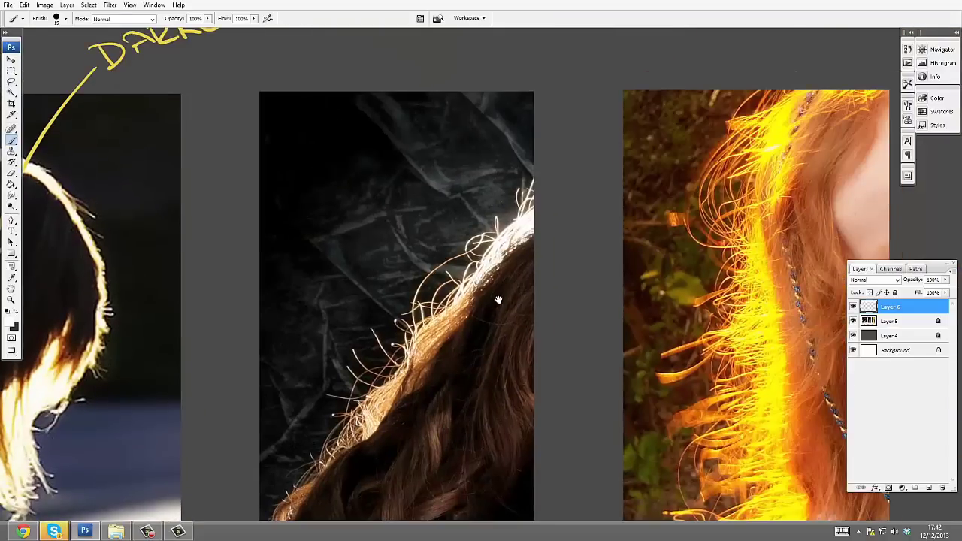
# Draw a white circle between the two reference photos
pyautogui.moveTo(499, 301); pyautogui.dragTo(523, 265)
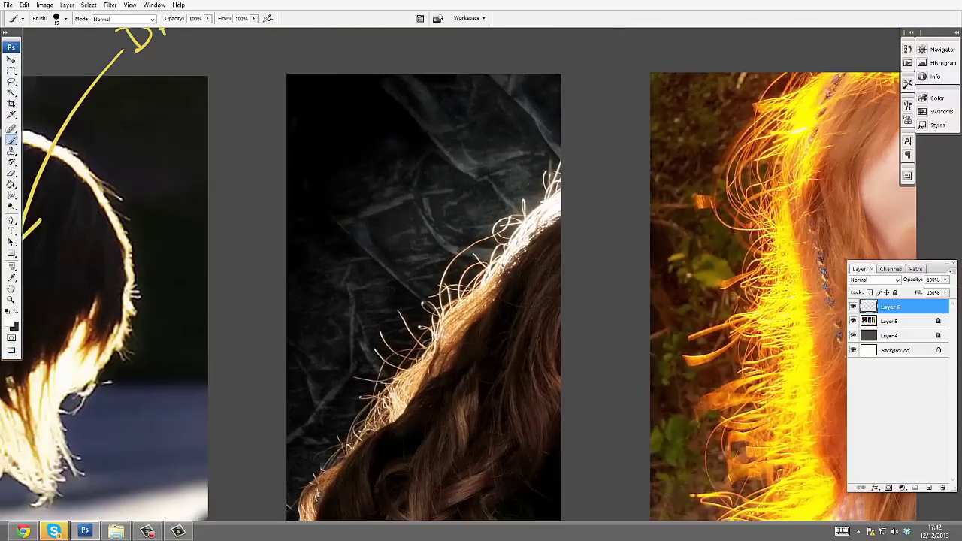
pyautogui.moveTo(604, 271)
pyautogui.mouseDown()
pyautogui.moveTo(630, 278)
pyautogui.moveTo(624, 305)
pyautogui.moveTo(617, 295)
pyautogui.moveTo(636, 272)
pyautogui.mouseUp()
pyautogui.press('e')
pyautogui.press('b')
# Trace a white curve along the hair edge and add up-left arrows on the middle photo
pyautogui.moveTo(547, 149)
pyautogui.mouseDown()
pyautogui.moveTo(388, 314)
pyautogui.moveTo(289, 460)
pyautogui.mouseUp()
pyautogui.moveTo(343, 435)
pyautogui.mouseDown()
pyautogui.moveTo(292, 410)
pyautogui.moveTo(291, 418)
pyautogui.mouseUp()
pyautogui.moveTo(396, 358); pyautogui.dragTo(348, 307)
pyautogui.moveTo(347, 323); pyautogui.dragTo(360, 312)
pyautogui.moveTo(460, 258); pyautogui.dragTo(421, 209)
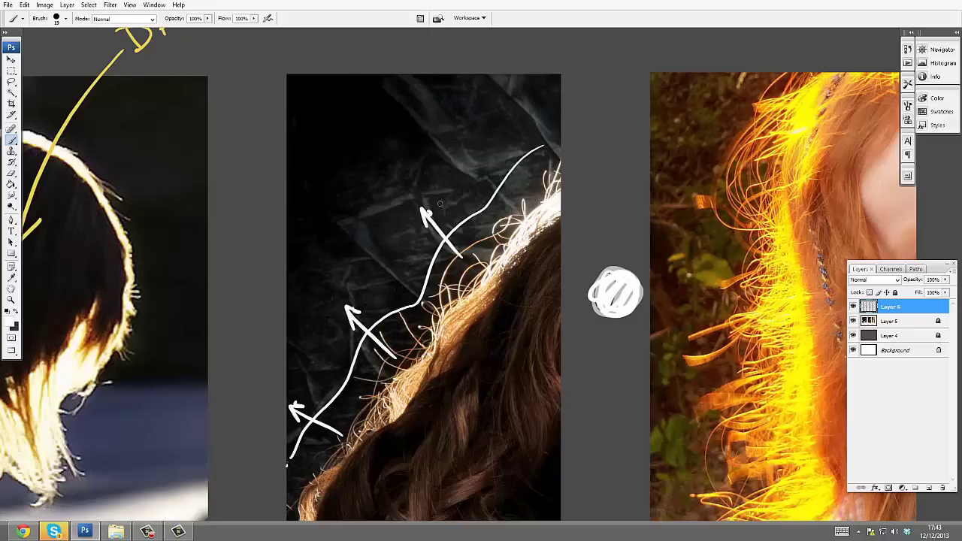
pyautogui.moveTo(525, 194); pyautogui.dragTo(487, 140)
# Letter RED HAIR in white below the right photo
pyautogui.moveTo(829, 201)
pyautogui.mouseDown()
pyautogui.moveTo(435, 167)
pyautogui.moveTo(474, 96)
pyautogui.mouseUp()
pyautogui.moveTo(310, 464); pyautogui.dragTo(354, 489)
pyautogui.moveTo(342, 460)
pyautogui.mouseDown()
pyautogui.moveTo(344, 485)
pyautogui.moveTo(371, 478)
pyautogui.mouseUp()
pyautogui.moveTo(376, 482); pyautogui.dragTo(367, 456)
pyautogui.moveTo(376, 485); pyautogui.dragTo(414, 456)
pyautogui.moveTo(415, 478)
pyautogui.mouseDown()
pyautogui.moveTo(426, 456)
pyautogui.moveTo(460, 477)
pyautogui.moveTo(498, 447)
pyautogui.mouseUp()
pyautogui.moveTo(485, 438); pyautogui.dragTo(488, 461)
# Add '+ SUN LIGHT' after RED HAIR
pyautogui.moveTo(503, 472)
pyautogui.mouseDown()
pyautogui.moveTo(476, 496)
pyautogui.moveTo(530, 463)
pyautogui.mouseUp()
pyautogui.moveTo(529, 472)
pyautogui.mouseDown()
pyautogui.moveTo(558, 451)
pyautogui.moveTo(561, 414)
pyautogui.mouseUp()
pyautogui.moveTo(505, 468)
pyautogui.mouseDown()
pyautogui.moveTo(532, 486)
pyautogui.moveTo(542, 476)
pyautogui.mouseUp()
pyautogui.moveTo(571, 447)
pyautogui.mouseDown()
pyautogui.moveTo(569, 462)
pyautogui.moveTo(592, 436)
pyautogui.mouseUp()
pyautogui.moveTo(572, 430); pyautogui.dragTo(590, 423)
# Zoom out to show the whole board and hide the annotation layer, Layer 6
pyautogui.moveTo(595, 370)
pyautogui.mouseDown()
pyautogui.moveTo(597, 398)
pyautogui.moveTo(608, 379)
pyautogui.mouseUp()
pyautogui.press('z')
pyautogui.keyDown('alt'); pyautogui.click(597, 345); pyautogui.keyUp('alt')
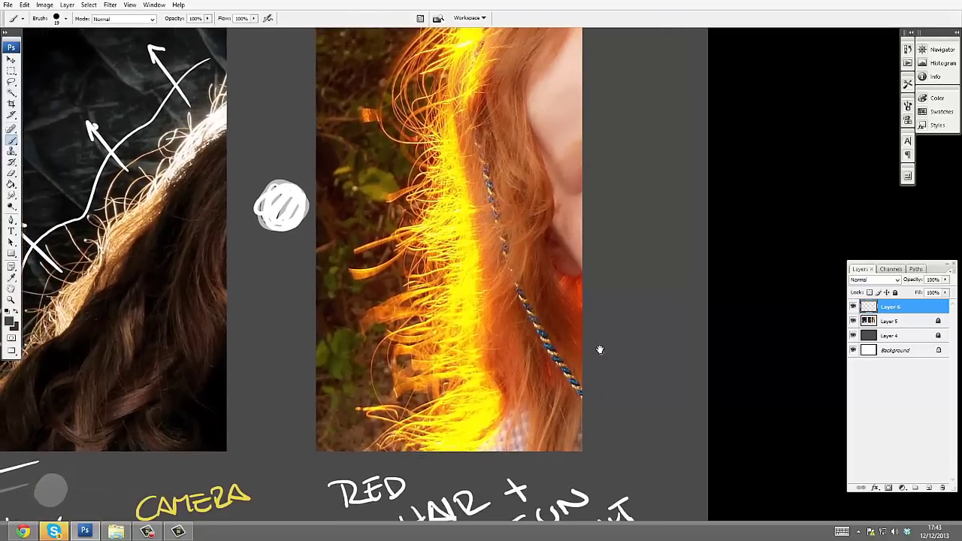
pyautogui.keyDown('alt'); pyautogui.click(579, 316); pyautogui.keyUp('alt')
pyautogui.keyDown('alt'); pyautogui.click(561, 286); pyautogui.keyUp('alt')
pyautogui.moveTo(469, 143); pyautogui.dragTo(458, 136)
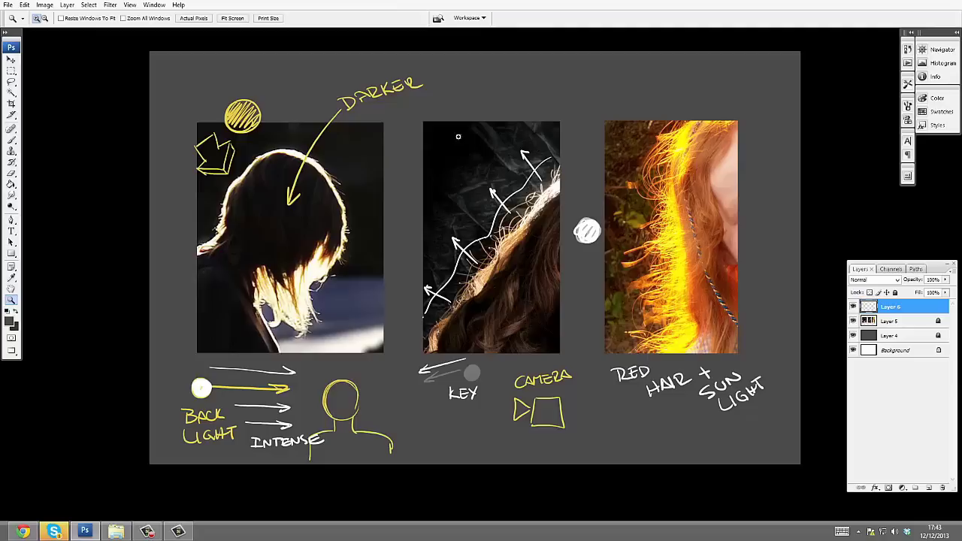
pyautogui.click(852, 307)
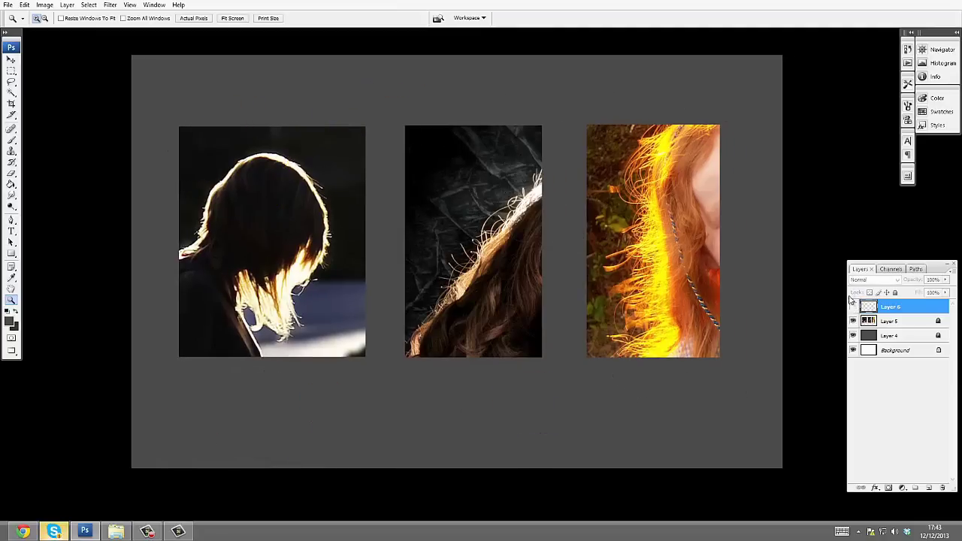
# Create a new 400×400 px document with Ctrl+N
pyautogui.click(148, 532)
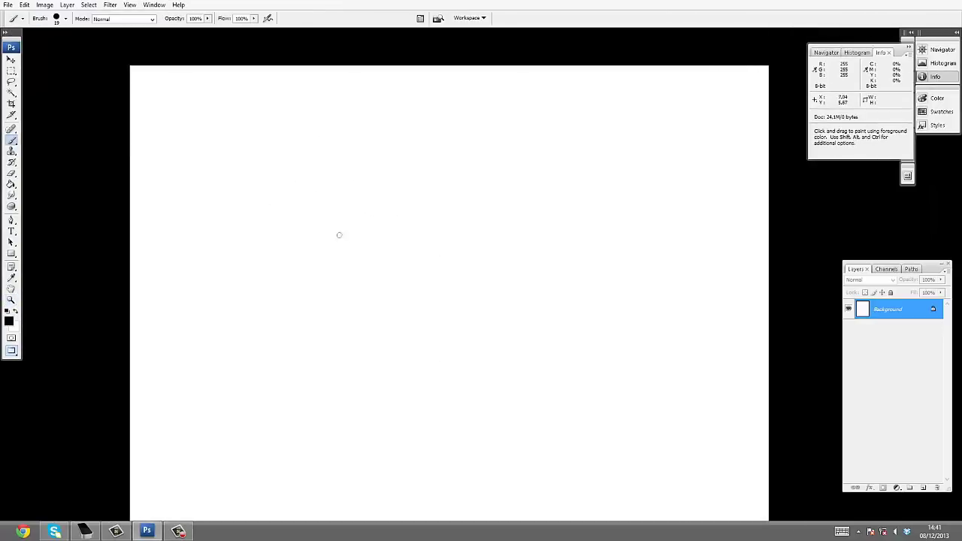
pyautogui.click(329, 276)
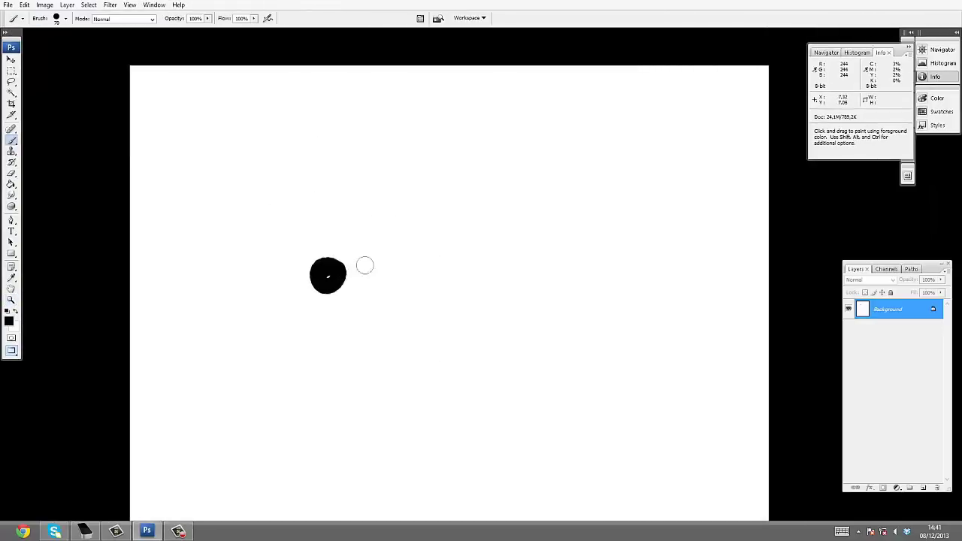
pyautogui.hotkey('ctrl', 'z')
pyautogui.hotkey('ctrl', 'n')
pyautogui.click(488, 184)
pyautogui.click(487, 194)
pyautogui.write('400')
pyautogui.press('Tab')
pyautogui.write('400')
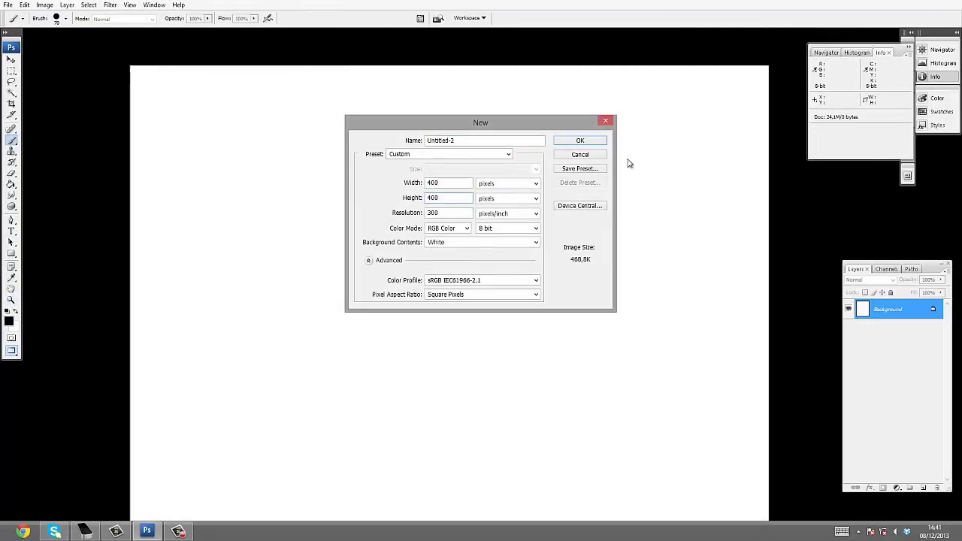
pyautogui.press('Tab')
pyautogui.write('7')
pyautogui.press('Return')
# Maximise the first canvas and paint a group of uniform parallel black hair strokes
pyautogui.hotkey('ctrl', '+')
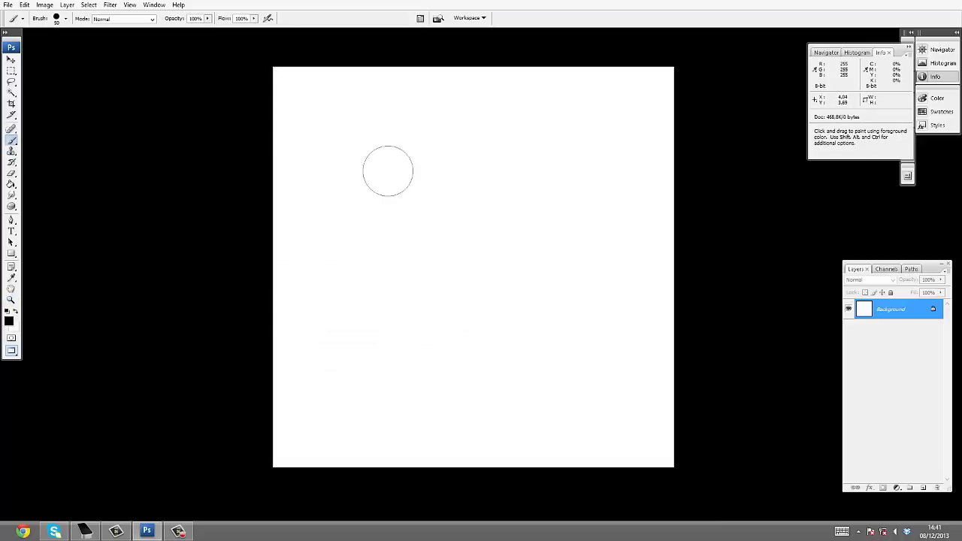
pyautogui.click(367, 159)
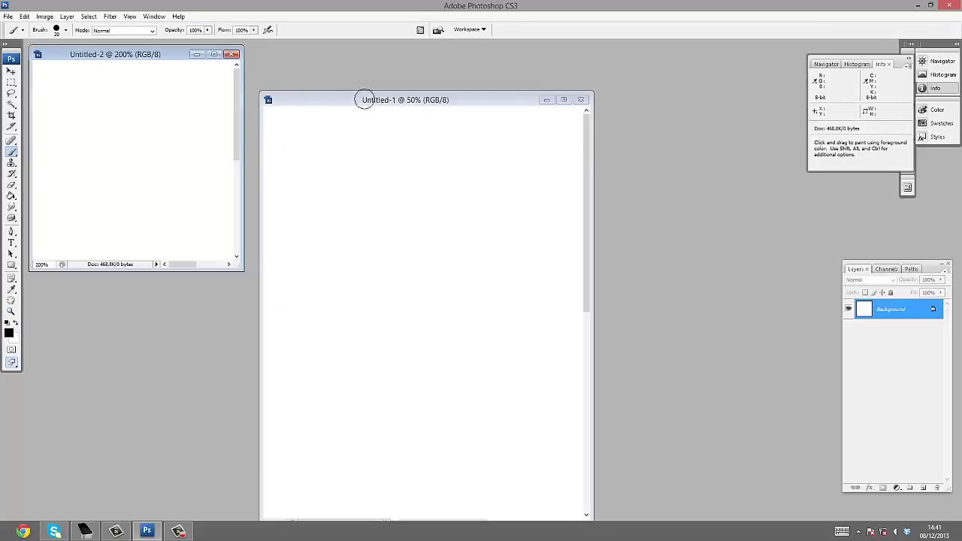
pyautogui.doubleClick(364, 100)
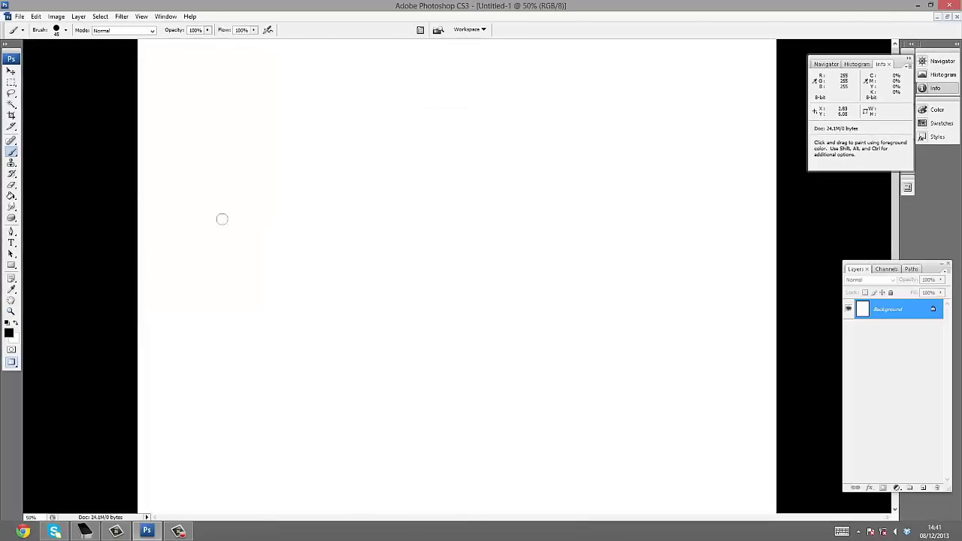
pyautogui.moveTo(233, 223); pyautogui.dragTo(278, 183)
pyautogui.moveTo(242, 241); pyautogui.dragTo(301, 181)
pyautogui.moveTo(254, 253); pyautogui.dragTo(323, 176)
pyautogui.moveTo(268, 260)
pyautogui.mouseDown()
pyautogui.moveTo(336, 189)
pyautogui.moveTo(347, 199)
pyautogui.moveTo(434, 145)
pyautogui.mouseUp()
pyautogui.press('f')
pyautogui.moveTo(337, 235); pyautogui.dragTo(448, 150)
# Paint a second group of varied thin and thick black strokes to the right
pyautogui.moveTo(379, 229); pyautogui.dragTo(492, 164)
pyautogui.moveTo(386, 268); pyautogui.dragTo(510, 188)
pyautogui.moveTo(437, 270); pyautogui.dragTo(551, 205)
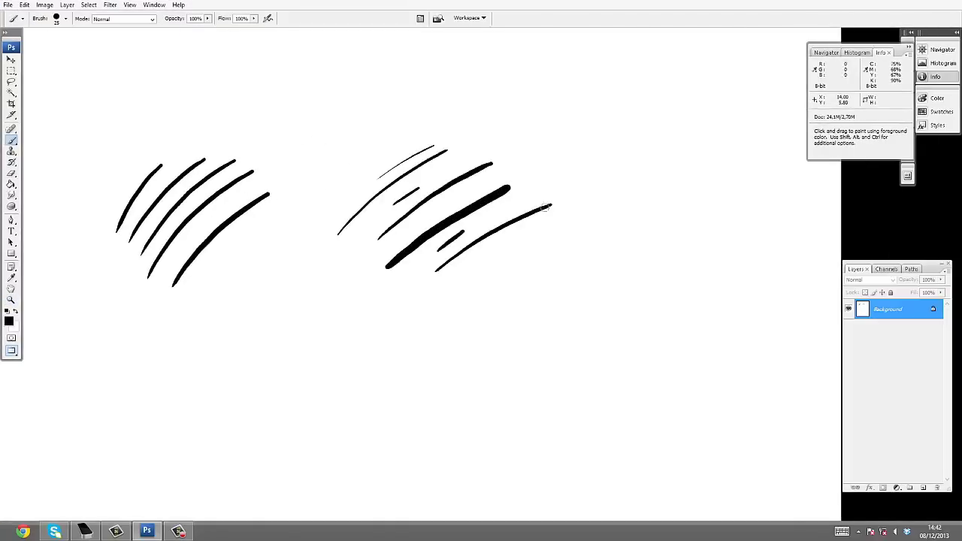
pyautogui.moveTo(437, 298); pyautogui.dragTo(516, 242)
pyautogui.moveTo(478, 285); pyautogui.dragTo(555, 235)
pyautogui.moveTo(353, 280); pyautogui.dragTo(492, 181)
pyautogui.moveTo(338, 257); pyautogui.dragTo(495, 140)
pyautogui.moveTo(361, 170); pyautogui.dragTo(467, 115)
# Partly erase strokes in the right group to fade them to grey
pyautogui.press('e')
pyautogui.moveTo(386, 267); pyautogui.dragTo(510, 187)
pyautogui.moveTo(377, 241); pyautogui.dragTo(494, 161)
pyautogui.moveTo(476, 287); pyautogui.dragTo(557, 236)
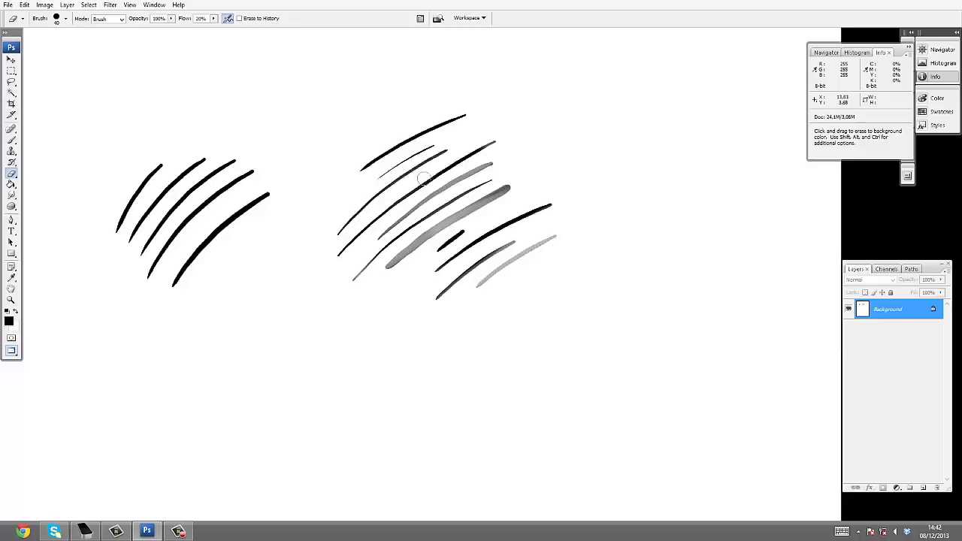
pyautogui.moveTo(337, 235); pyautogui.dragTo(448, 149)
pyautogui.moveTo(352, 279); pyautogui.dragTo(492, 182)
pyautogui.moveTo(437, 298); pyautogui.dragTo(516, 241)
pyautogui.moveTo(340, 256); pyautogui.dragTo(495, 141)
# Add more solid black strokes to both stroke groups
pyautogui.press('b')
pyautogui.moveTo(359, 172); pyautogui.dragTo(469, 126)
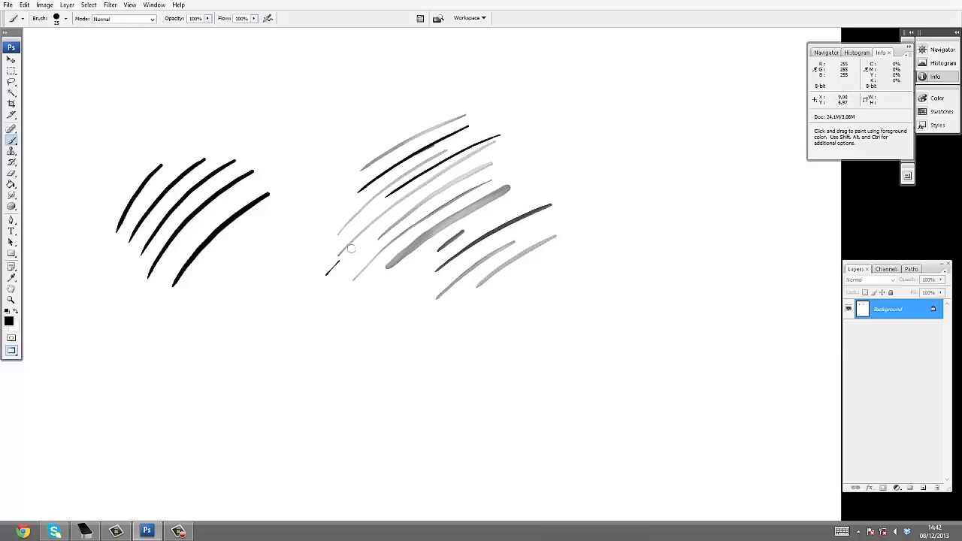
pyautogui.moveTo(328, 272); pyautogui.dragTo(478, 160)
pyautogui.moveTo(442, 281); pyautogui.dragTo(549, 192)
pyautogui.moveTo(187, 312); pyautogui.dragTo(303, 204)
pyautogui.moveTo(219, 322); pyautogui.dragTo(310, 227)
pyautogui.moveTo(99, 220)
pyautogui.mouseDown()
pyautogui.moveTo(193, 105)
pyautogui.moveTo(177, 141)
pyautogui.mouseUp()
# Paint a check mark beside the varied strokes
pyautogui.moveTo(524, 158); pyautogui.dragTo(581, 129)
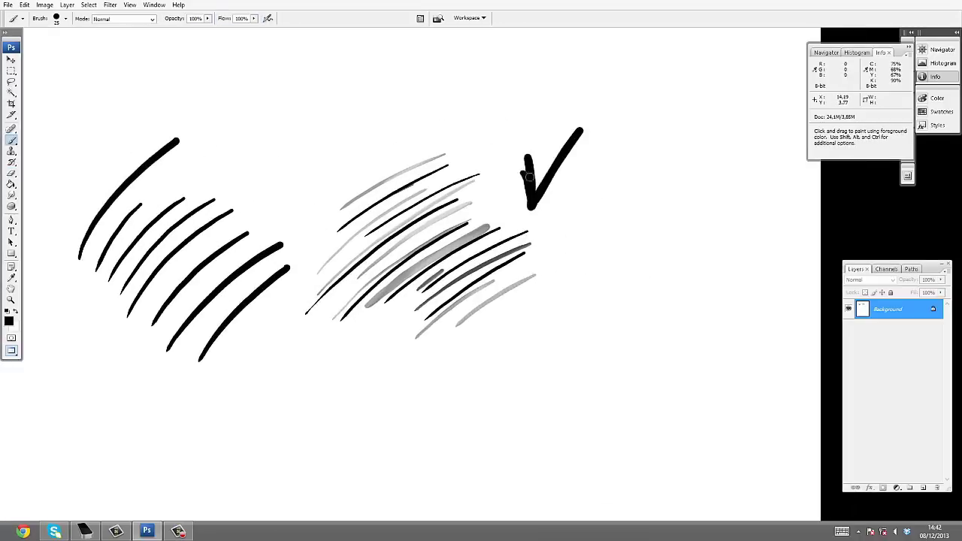
pyautogui.moveTo(245, 129); pyautogui.dragTo(250, 172)
pyautogui.moveTo(203, 136); pyautogui.dragTo(207, 178)
pyautogui.moveTo(380, 197); pyautogui.dragTo(504, 210)
# Stamp ten large 50 px black dots on blank canvas
pyautogui.moveTo(481, 298); pyautogui.dragTo(413, 18)
pyautogui.click(179, 241)
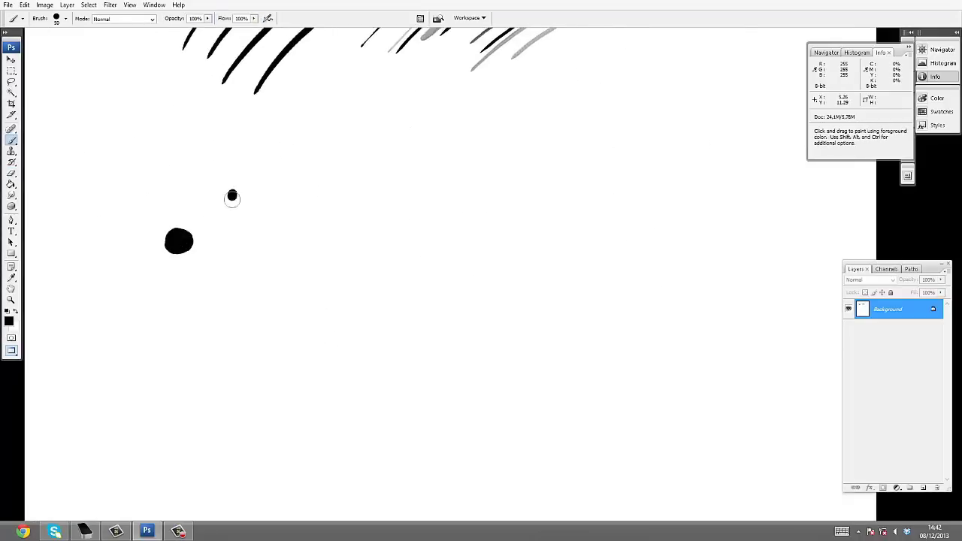
pyautogui.click(238, 198)
pyautogui.click(233, 255)
pyautogui.click(182, 308)
pyautogui.click(277, 310)
pyautogui.click(319, 246)
pyautogui.click(235, 357)
pyautogui.click(134, 254)
pyautogui.click(171, 172)
pyautogui.click(233, 154)
# Paint a red X beside the cluster of big black dots
pyautogui.moveTo(249, 133); pyautogui.dragTo(230, 135)
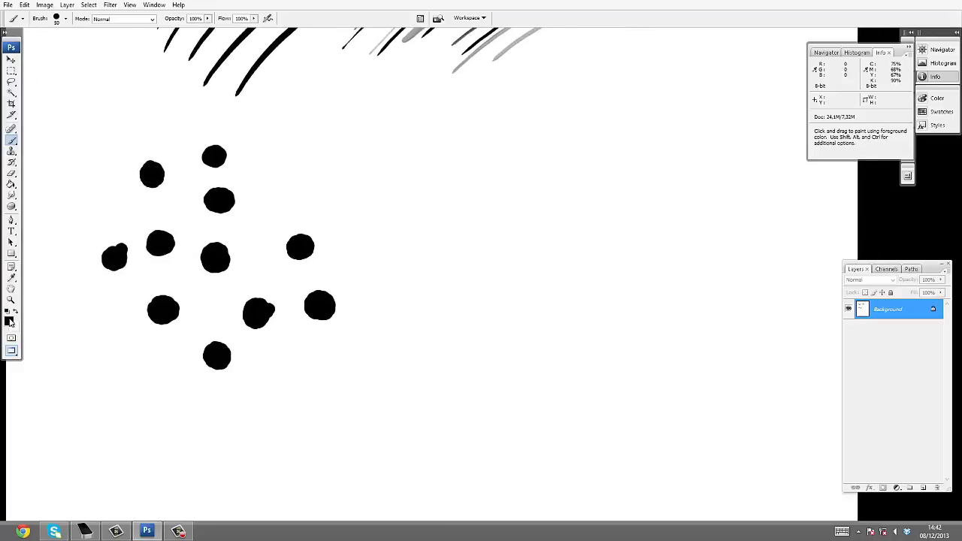
pyautogui.click(9, 321)
pyautogui.moveTo(291, 175); pyautogui.dragTo(358, 241)
pyautogui.moveTo(355, 183); pyautogui.dragTo(287, 236)
pyautogui.moveTo(482, 160); pyautogui.dragTo(425, 166)
# On a new layer, stamp eight small 20 px black dots in a cluster on the right
pyautogui.hotkey('ctrl', 'shift', 'alt', 'n')
pyautogui.press('d')
pyautogui.press('[')
pyautogui.press('[')
pyautogui.press('[')
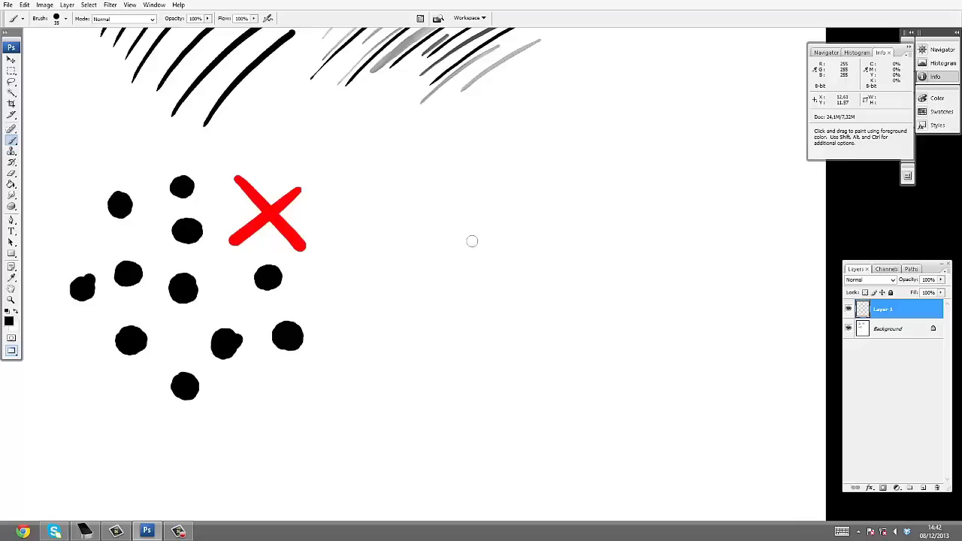
pyautogui.click(469, 221)
pyautogui.click(555, 237)
pyautogui.click(530, 294)
pyautogui.click(616, 295)
pyautogui.click(596, 348)
pyautogui.click(491, 377)
pyautogui.click(569, 388)
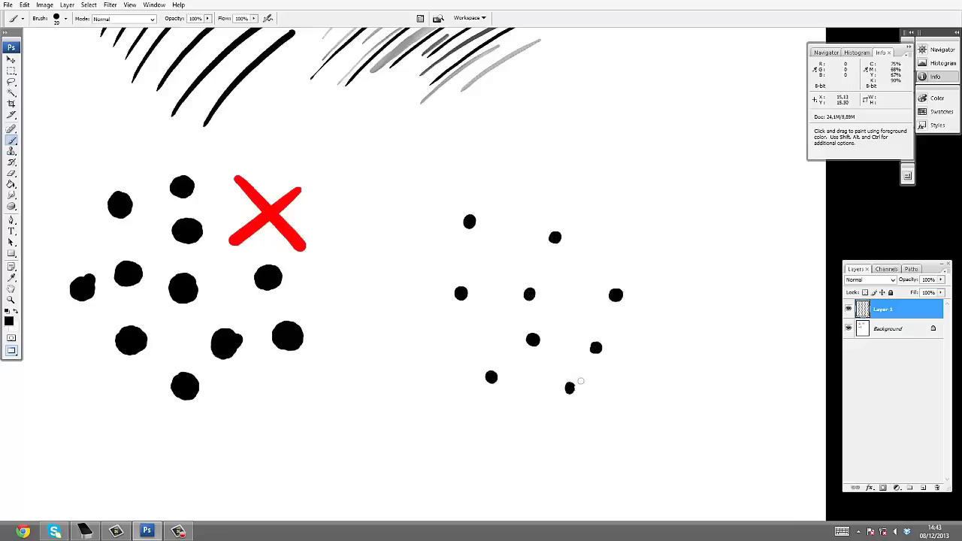
pyautogui.click(659, 346)
# Fade seven of the small dots to varied greys with the Eraser at 40% opacity
pyautogui.press('e')
pyautogui.click(461, 293)
pyautogui.hotkey('ctrl', 'z')
pyautogui.hotkey('shift', 'alt', 'p')
pyautogui.press('4')
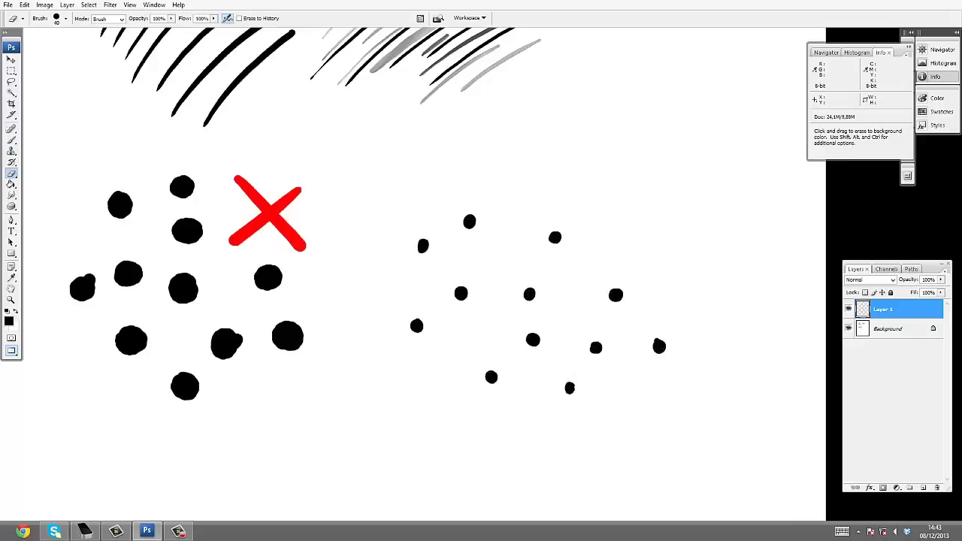
pyautogui.click(461, 293)
pyautogui.click(595, 347)
pyautogui.click(532, 340)
pyautogui.click(469, 222)
pyautogui.click(491, 377)
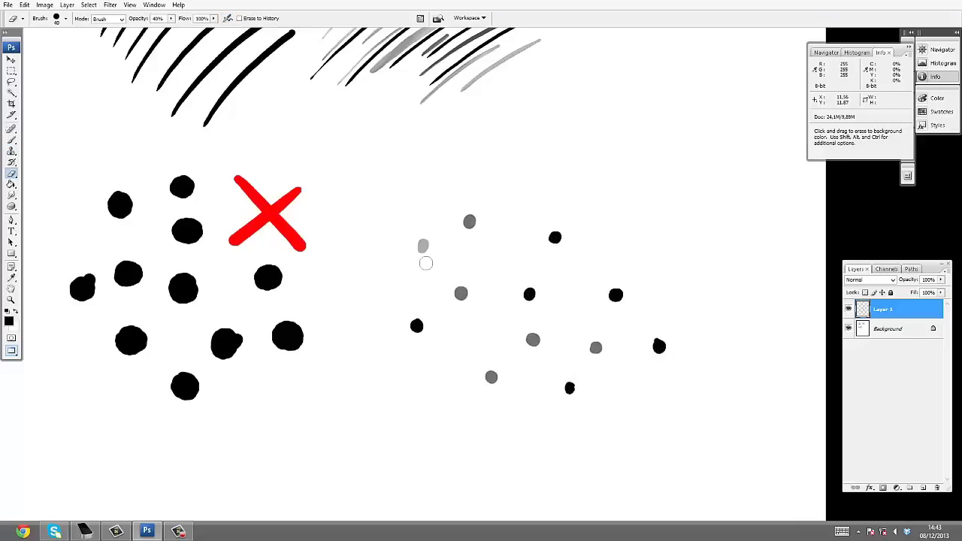
pyautogui.click(615, 295)
pyautogui.click(659, 345)
# Add seven tiny black dots among the grey ones, then fade one to grey
pyautogui.press('b')
pyautogui.click(426, 286)
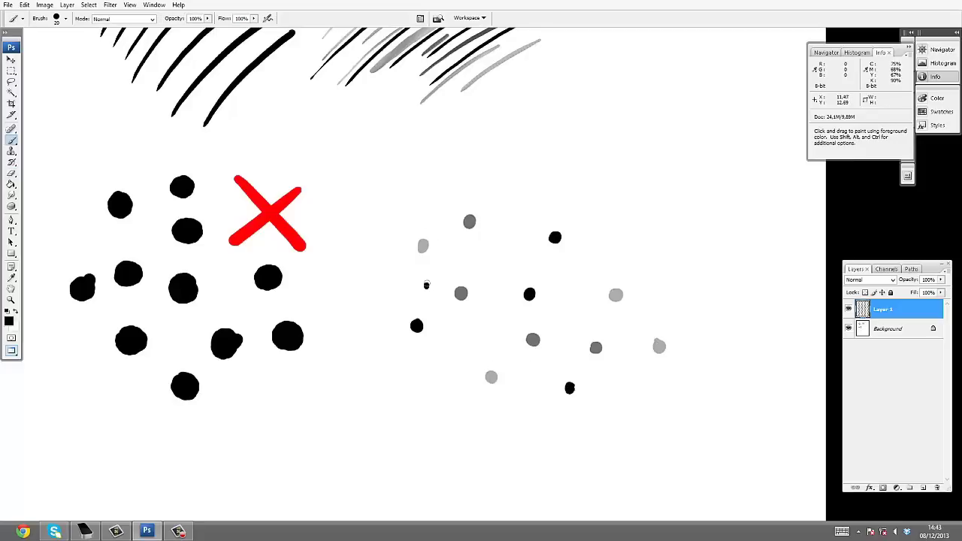
pyautogui.click(427, 210)
pyautogui.click(506, 251)
pyautogui.click(582, 298)
pyautogui.click(477, 326)
pyautogui.click(638, 388)
pyautogui.click(638, 248)
pyautogui.press('e')
pyautogui.click(477, 326)
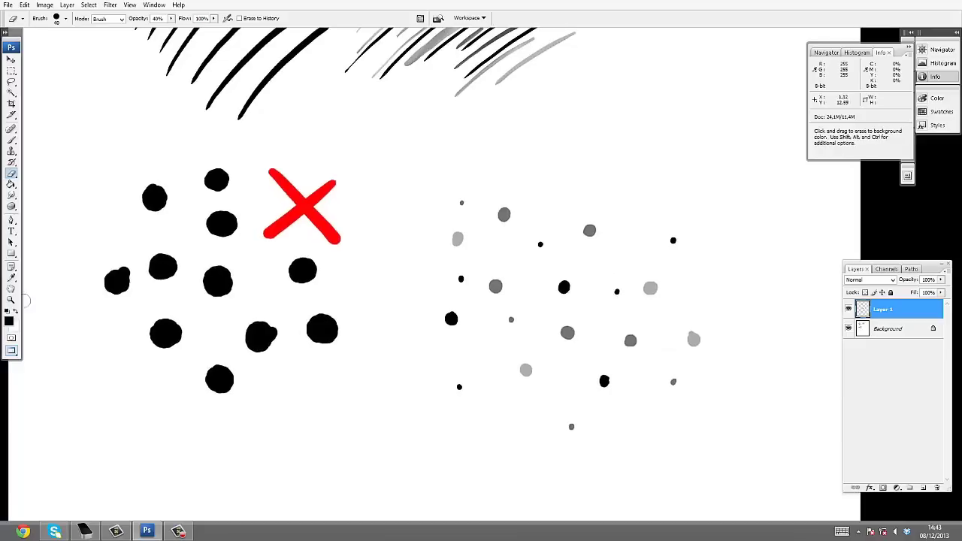
# Paint a bright green check mark beside the varied dots
pyautogui.click(9, 321)
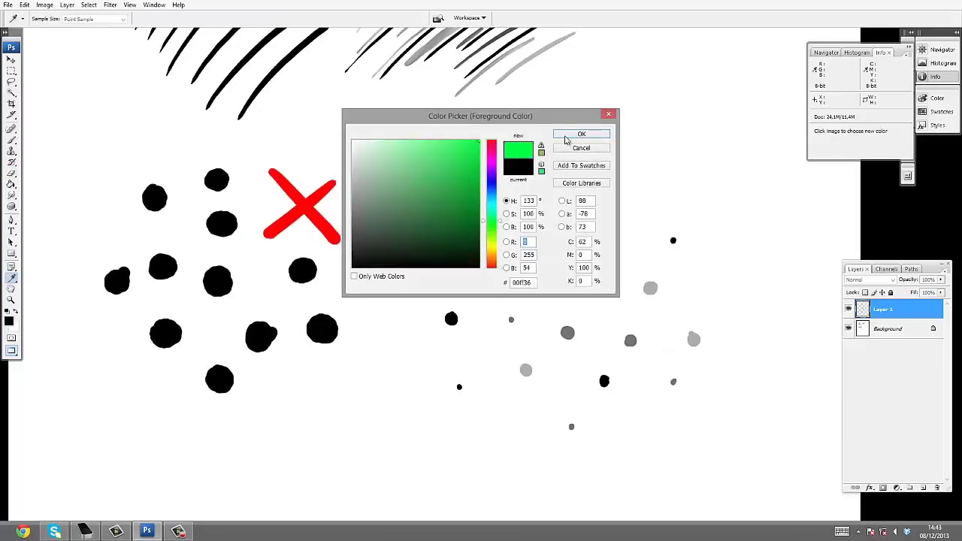
pyautogui.click(612, 135)
pyautogui.click(923, 487)
pyautogui.moveTo(636, 144); pyautogui.dragTo(732, 115)
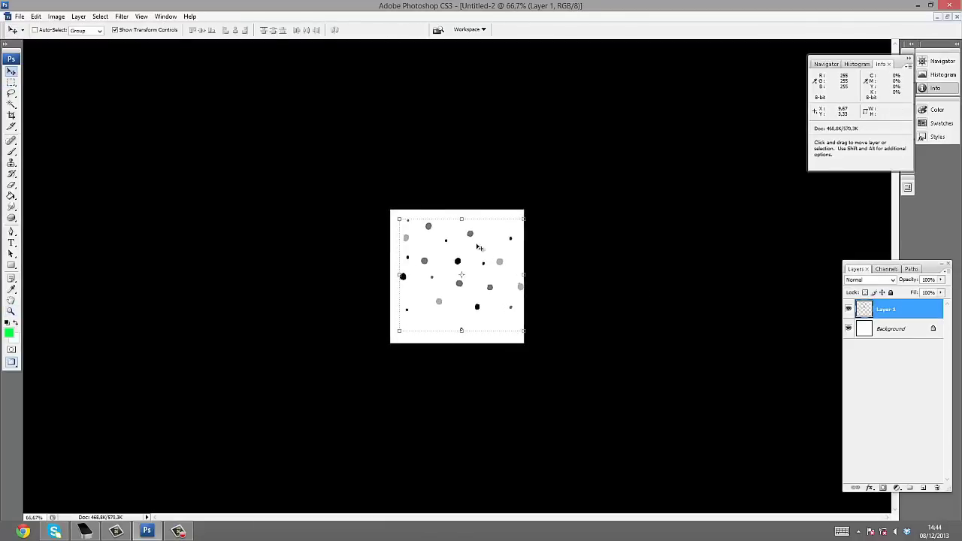
# Centre the dot pattern and view it at actual size
pyautogui.moveTo(479, 247); pyautogui.dragTo(467, 264)
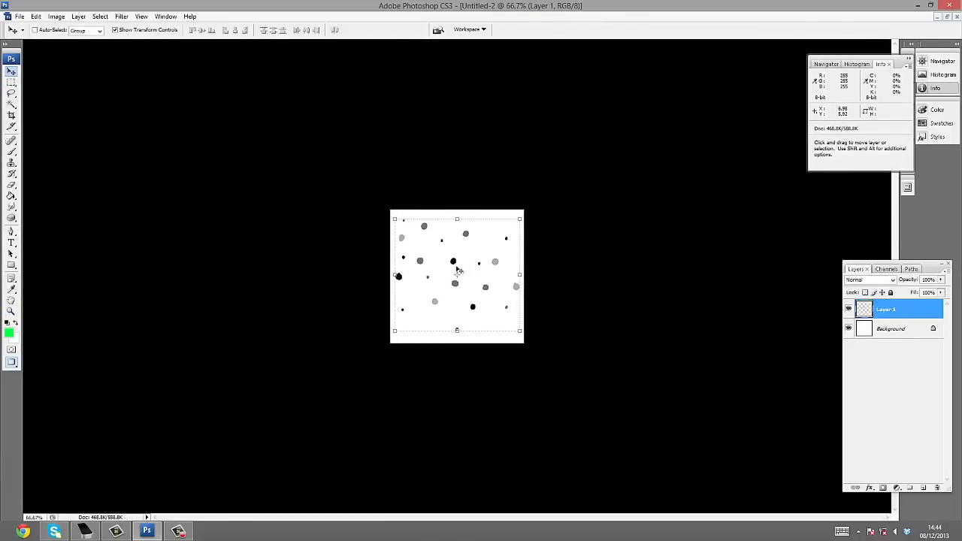
pyautogui.press('z')
pyautogui.click(478, 259)
pyautogui.press('f')
pyautogui.press('f')
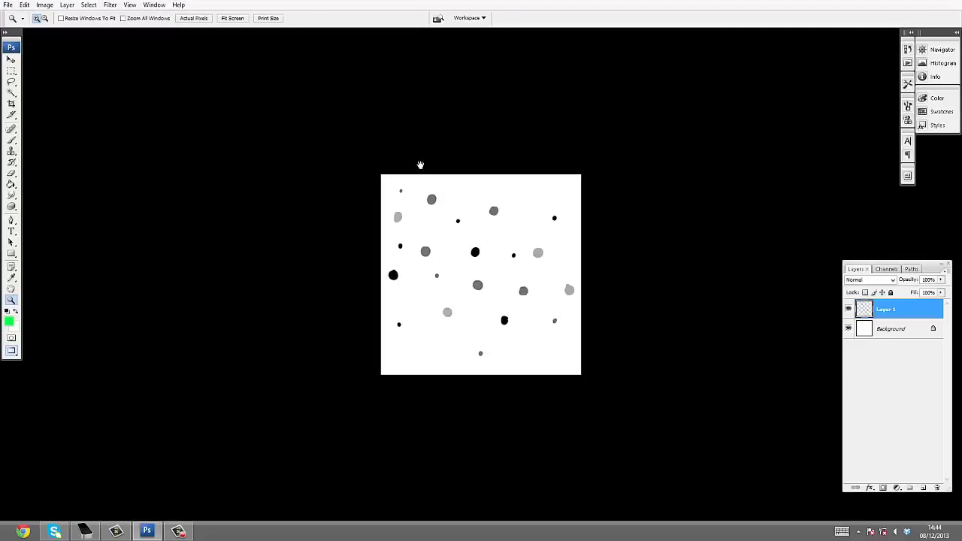
# Define a brush preset named 'FOR TUTORIAL' from the dot pattern
pyautogui.click(24, 4)
pyautogui.click(38, 216)
pyautogui.write('FOR TUTORIAL')
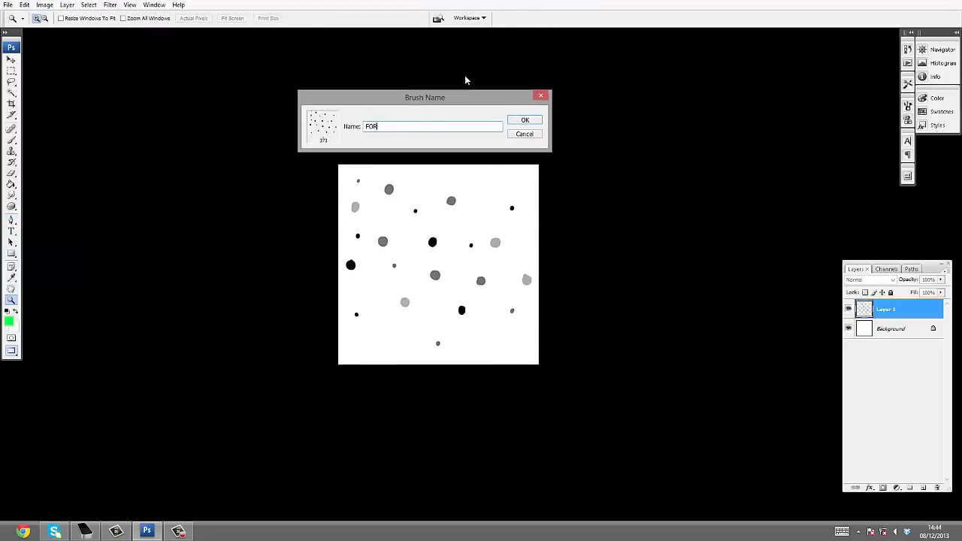
pyautogui.press('Return')
# Select the new FOR TUTORIAL dot brush from the brush list
pyautogui.press('b')
pyautogui.press('f')
pyautogui.press('f')
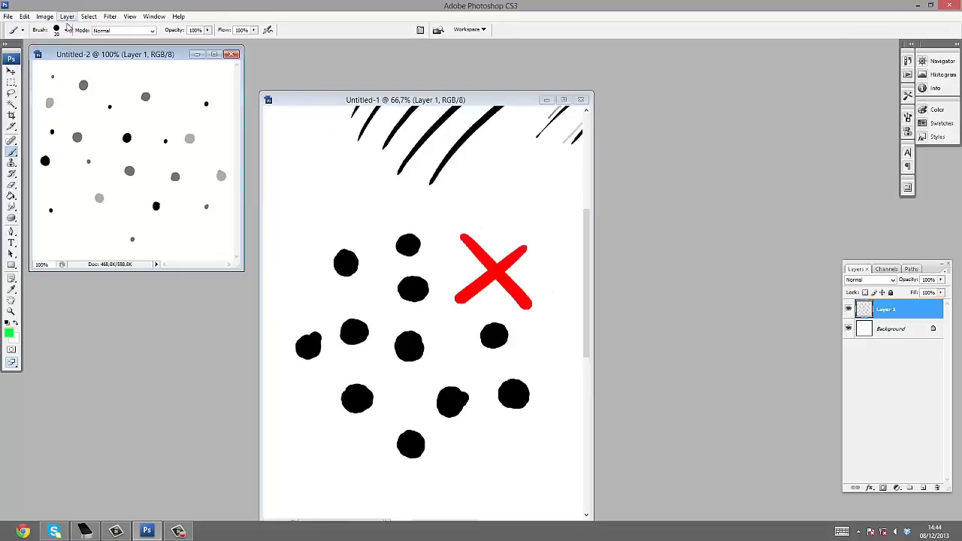
pyautogui.click(68, 29)
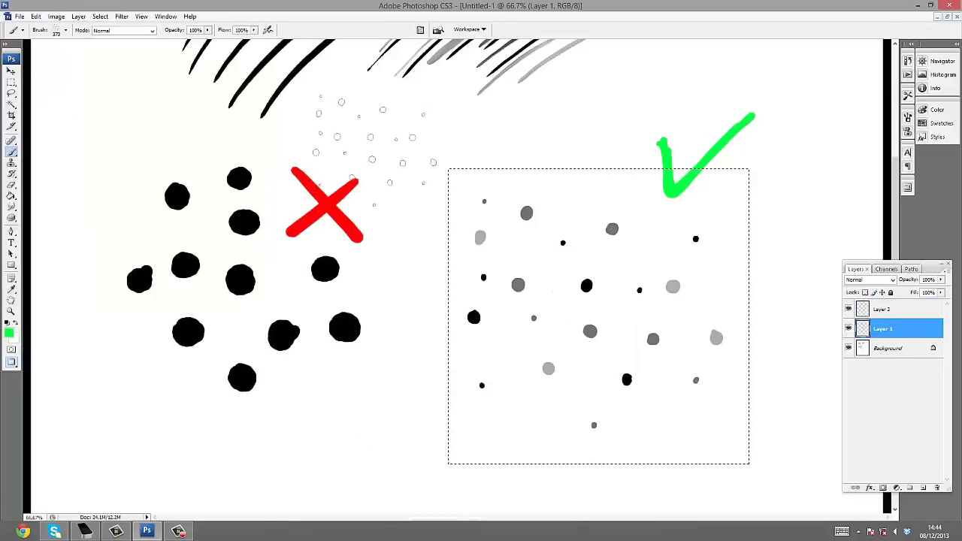
pyautogui.click(890, 339)
pyautogui.hotkey('ctrl', 'shift', 'e')
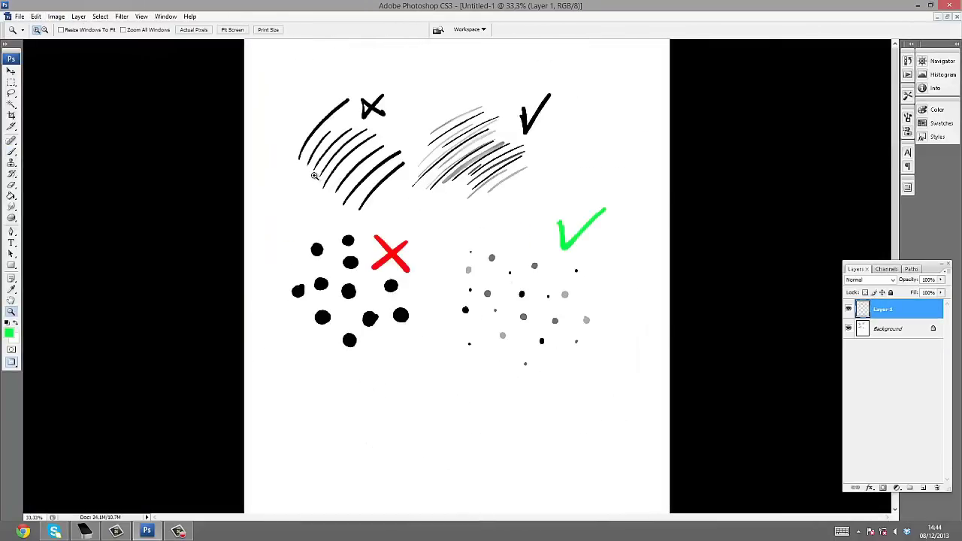
# Create a new blank document and zoom in on its canvas
pyautogui.press('f')
pyautogui.hotkey('ctrl', 'n')
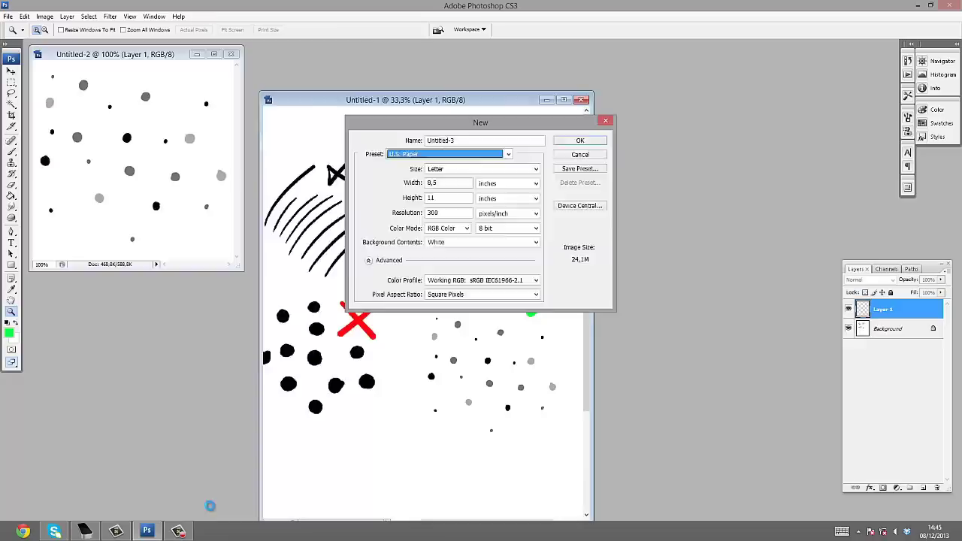
pyautogui.press('Return')
pyautogui.press('f')
pyautogui.press('z')
pyautogui.click(425, 204)
# Add a new layer, paint a test dot scatter, then undo it
pyautogui.hotkey('ctrl', 'shift', 'alt', 'n')
pyautogui.press('f')
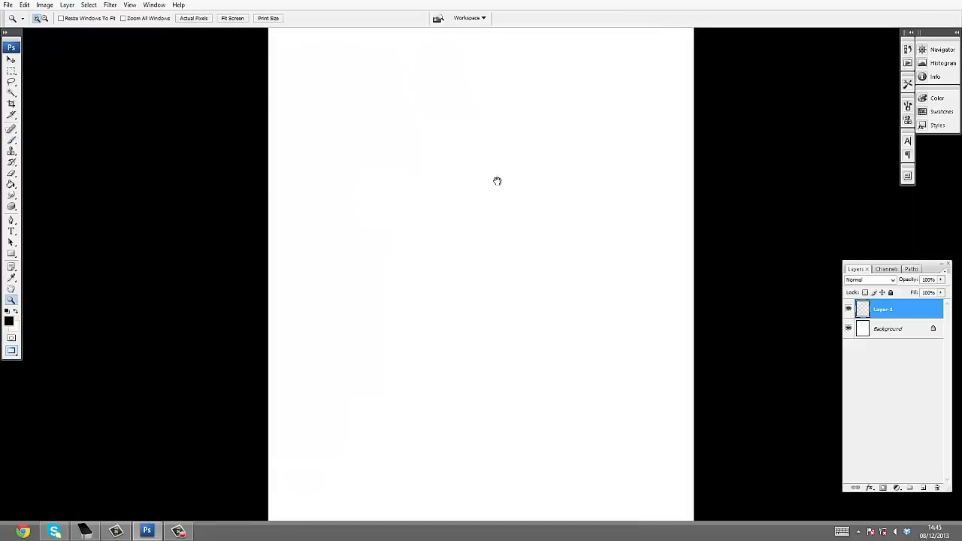
pyautogui.click(496, 180)
pyautogui.press('b')
pyautogui.moveTo(188, 301)
pyautogui.mouseDown()
pyautogui.moveTo(451, 338)
pyautogui.moveTo(488, 226)
pyautogui.mouseUp()
pyautogui.hotkey('ctrl', 'z')
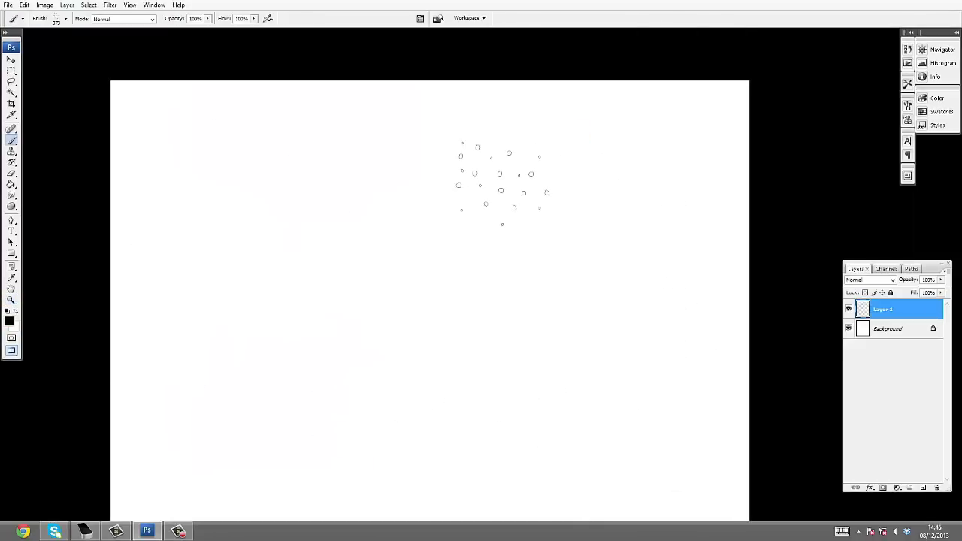
# Reduce the brush tip spacing to 2% and test it with scribbles, undoing each
pyautogui.press('F5')
pyautogui.click(741, 133)
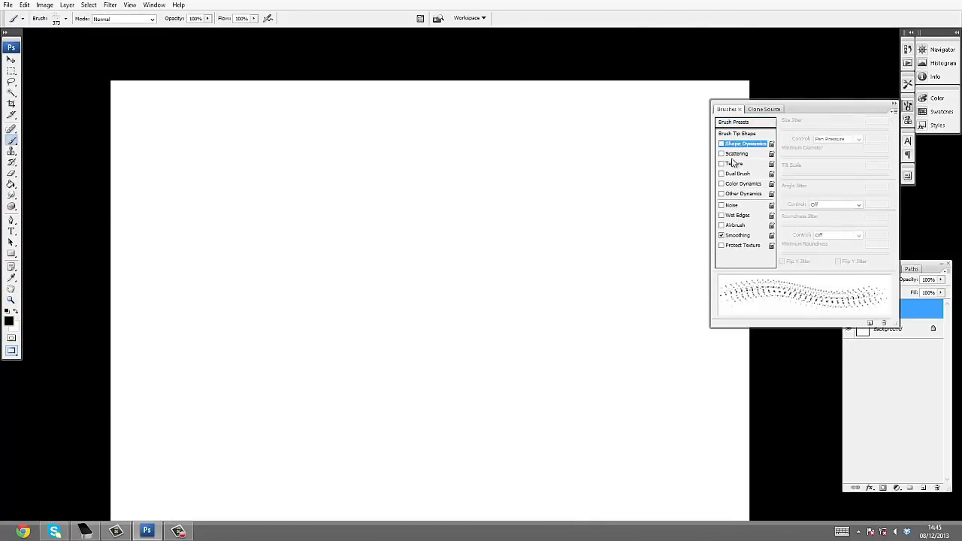
pyautogui.moveTo(817, 267); pyautogui.dragTo(784, 269)
pyautogui.moveTo(225, 166); pyautogui.dragTo(432, 278)
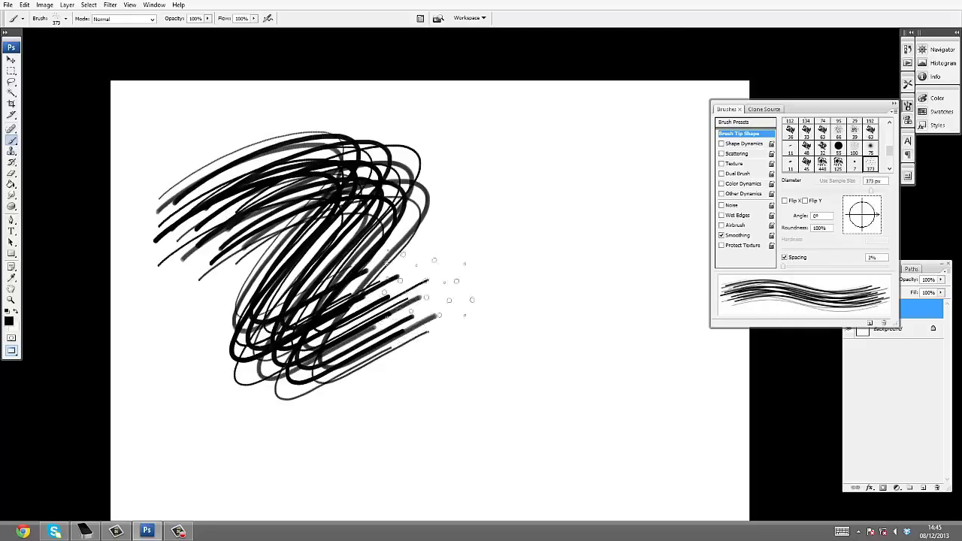
pyautogui.hotkey('ctrl', 'z')
pyautogui.moveTo(218, 188); pyautogui.dragTo(279, 205)
pyautogui.hotkey('ctrl', 'z')
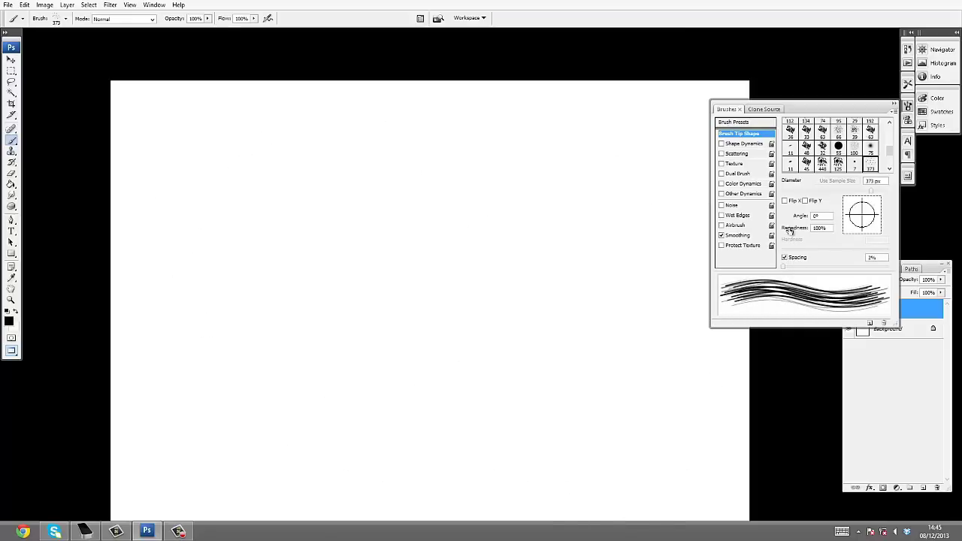
# Lower the spacing further and try more test scribbles, undoing them
pyautogui.moveTo(784, 266); pyautogui.dragTo(782, 266)
pyautogui.press(']')
pyautogui.press(']')
pyautogui.moveTo(323, 364); pyautogui.dragTo(621, 451)
pyautogui.hotkey('ctrl', 'z')
pyautogui.moveTo(286, 76); pyautogui.dragTo(623, 451)
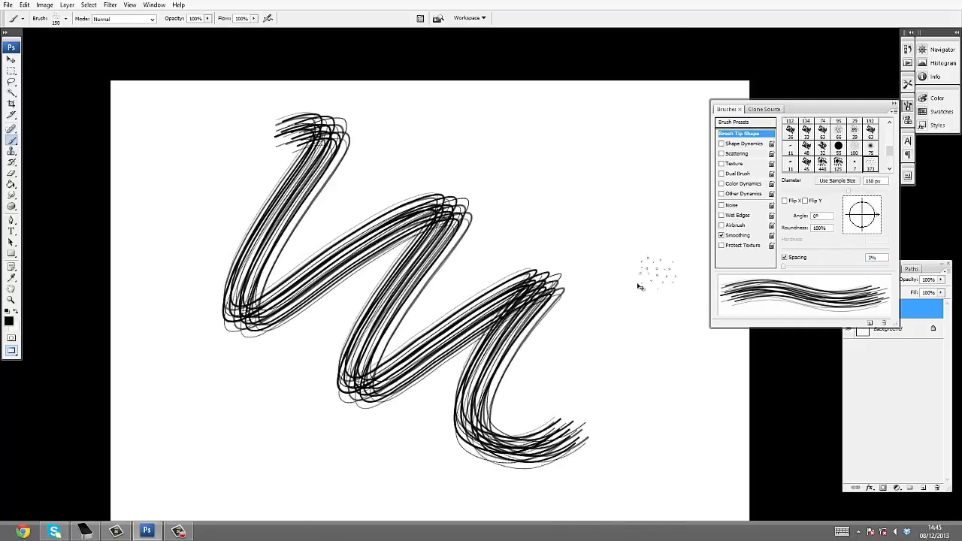
pyautogui.hotkey('ctrl', 'z')
# Try zigzag, looping and hatched test strokes, keeping only the last one
pyautogui.moveTo(397, 172); pyautogui.dragTo(526, 451)
pyautogui.hotkey('ctrl', 'z')
pyautogui.moveTo(188, 300); pyautogui.dragTo(410, 248)
pyautogui.hotkey('ctrl', 'z')
pyautogui.moveTo(226, 203); pyautogui.dragTo(579, 248)
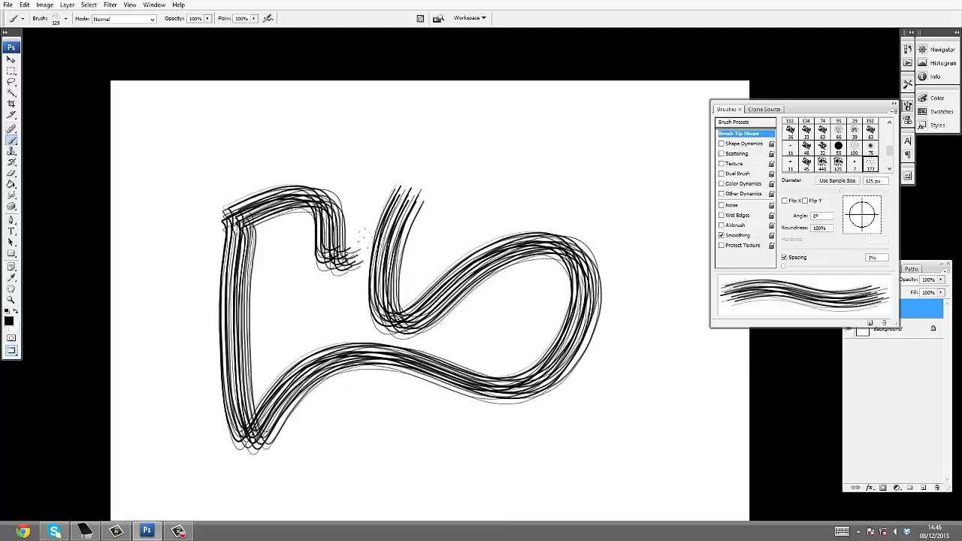
pyautogui.hotkey('ctrl', 'z')
pyautogui.moveTo(526, 188)
pyautogui.mouseDown()
pyautogui.moveTo(601, 315)
pyautogui.moveTo(584, 197)
pyautogui.mouseUp()
# Enable Other Dynamics with 45% opacity jitter and test it with a few undone scribbles
pyautogui.press('e')
pyautogui.press('b')
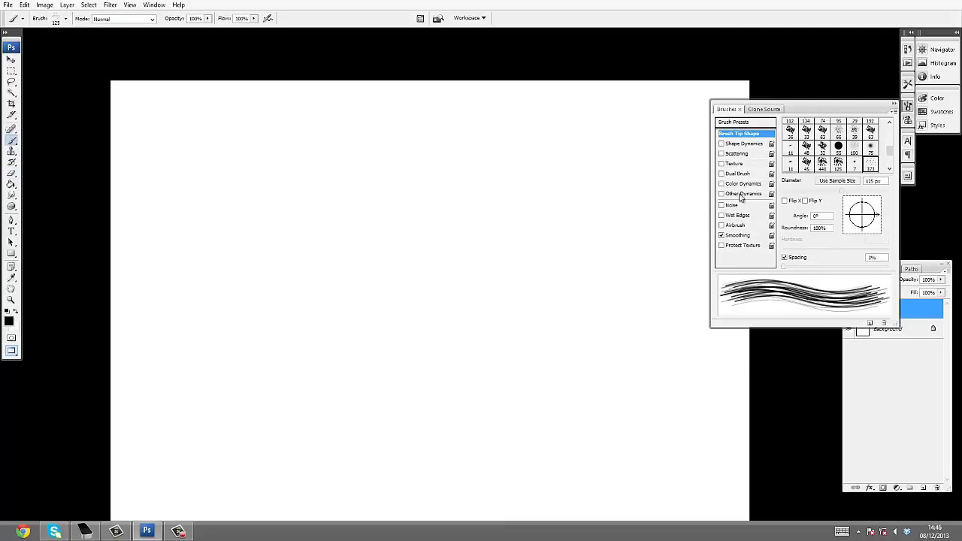
pyautogui.click(745, 193)
pyautogui.moveTo(225, 147); pyautogui.dragTo(271, 331)
pyautogui.hotkey('ctrl', 'z')
pyautogui.moveTo(811, 130); pyautogui.dragTo(829, 130)
pyautogui.press(']')
pyautogui.press(']')
pyautogui.press(']')
pyautogui.press(']')
pyautogui.moveTo(291, 161); pyautogui.dragTo(569, 419)
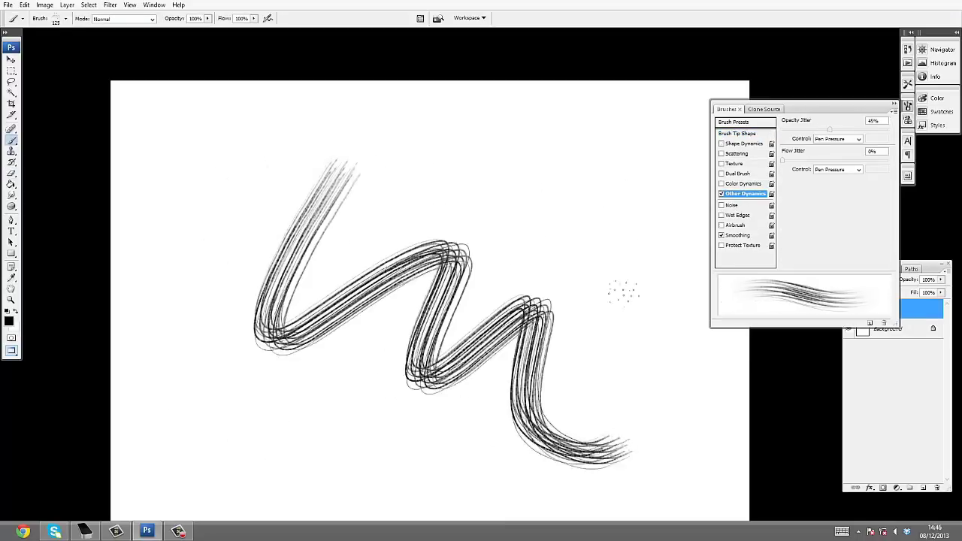
pyautogui.hotkey('ctrl', 'z')
pyautogui.moveTo(258, 165); pyautogui.dragTo(391, 353)
pyautogui.hotkey('ctrl', 'z')
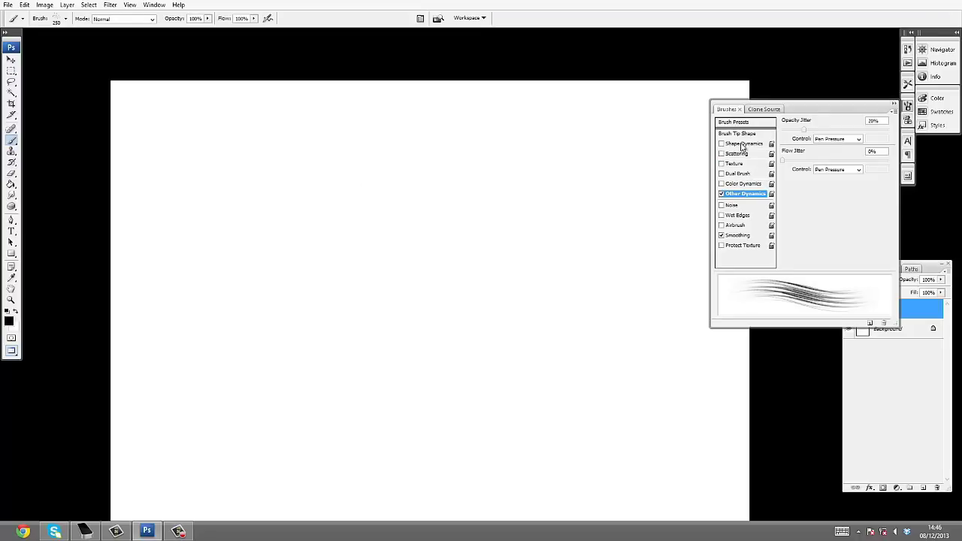
pyautogui.hotkey('ctrl', 'z')
# Paint dense hatched test hair strokes across the canvas, then erase most of them
pyautogui.moveTo(226, 338)
pyautogui.mouseDown()
pyautogui.moveTo(391, 173)
pyautogui.moveTo(467, 188)
pyautogui.mouseUp()
pyautogui.moveTo(361, 346); pyautogui.dragTo(646, 150)
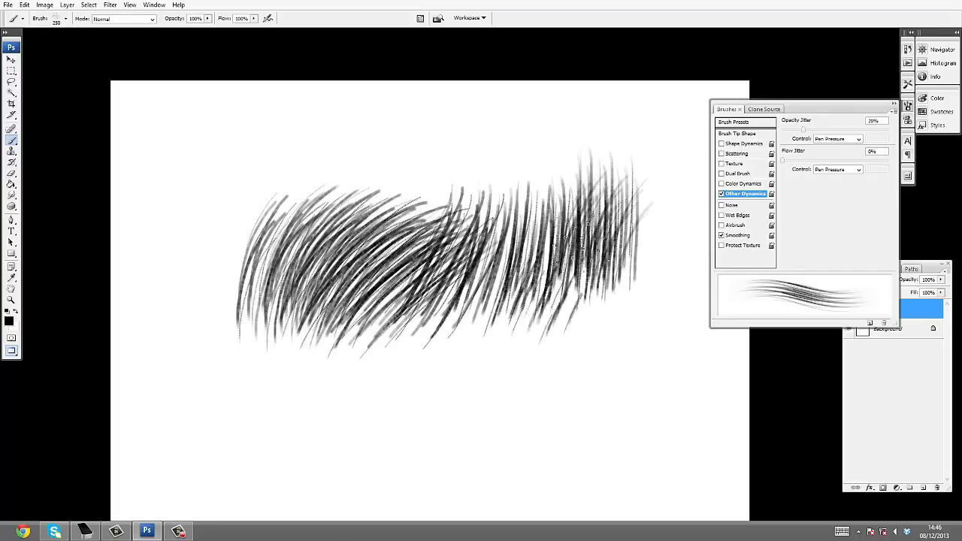
pyautogui.moveTo(406, 414); pyautogui.dragTo(699, 369)
pyautogui.moveTo(151, 406); pyautogui.dragTo(346, 271)
pyautogui.moveTo(421, 451); pyautogui.dragTo(669, 323)
pyautogui.moveTo(444, 428); pyautogui.dragTo(541, 293)
pyautogui.press('e')
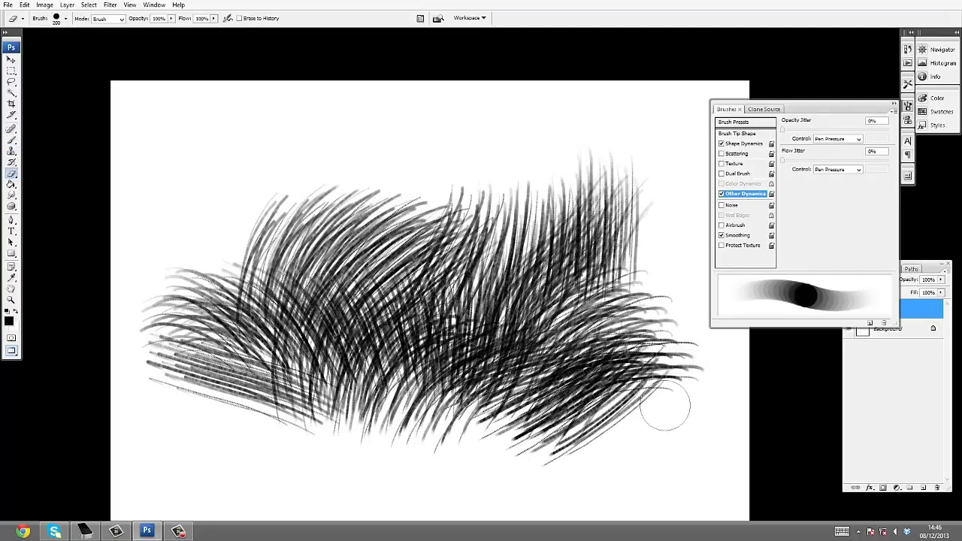
pyautogui.moveTo(666, 403)
pyautogui.mouseDown()
pyautogui.moveTo(448, 462)
pyautogui.moveTo(484, 175)
pyautogui.moveTo(546, 396)
pyautogui.moveTo(412, 335)
pyautogui.moveTo(516, 409)
pyautogui.mouseUp()
pyautogui.press('b')
# Try Shape Dynamics with a test scribble, then turn size and shape variation back off
pyautogui.click(722, 194)
pyautogui.click(745, 144)
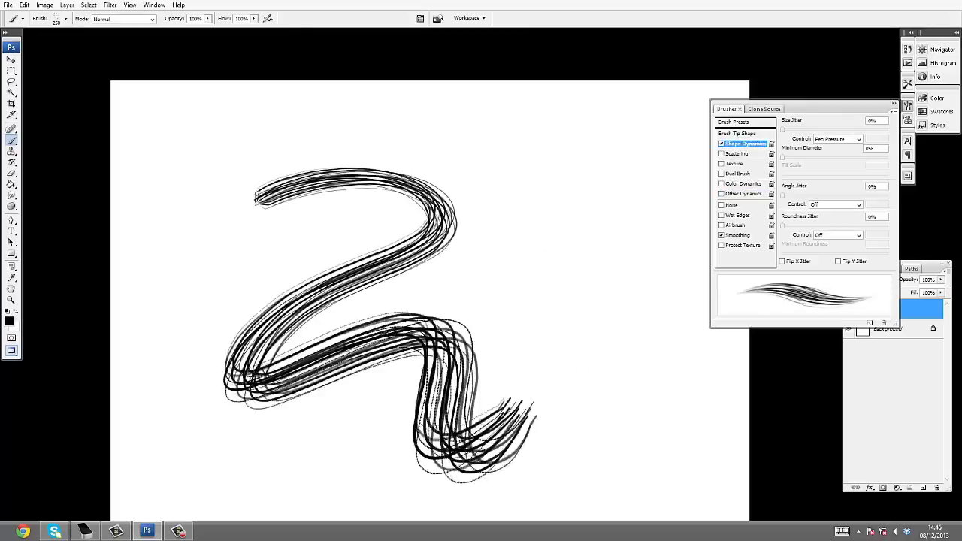
pyautogui.hotkey('ctrl', 'z')
pyautogui.moveTo(361, 406); pyautogui.dragTo(209, 334)
pyautogui.hotkey('ctrl', 'z')
pyautogui.click(722, 194)
pyautogui.click(722, 144)
pyautogui.moveTo(308, 188); pyautogui.dragTo(240, 331)
pyautogui.hotkey('ctrl', 'z')
# Shrink the brush to 125 and set the opacity jitter control to Fade, testing with strokes
pyautogui.press('[')
pyautogui.press('[')
pyautogui.press('[')
pyautogui.press('[')
pyautogui.press('[')
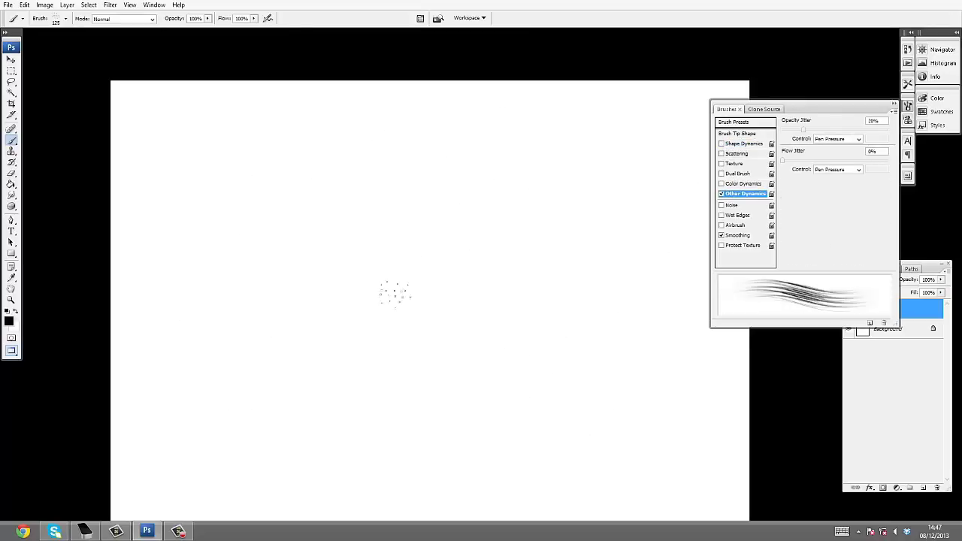
pyautogui.moveTo(376, 331); pyautogui.dragTo(571, 234)
pyautogui.moveTo(301, 200); pyautogui.dragTo(225, 323)
pyautogui.click(839, 139)
pyautogui.click(827, 148)
pyautogui.moveTo(372, 440)
pyautogui.mouseDown()
pyautogui.moveTo(342, 432)
pyautogui.moveTo(271, 444)
pyautogui.moveTo(458, 423)
pyautogui.moveTo(304, 399)
pyautogui.mouseUp()
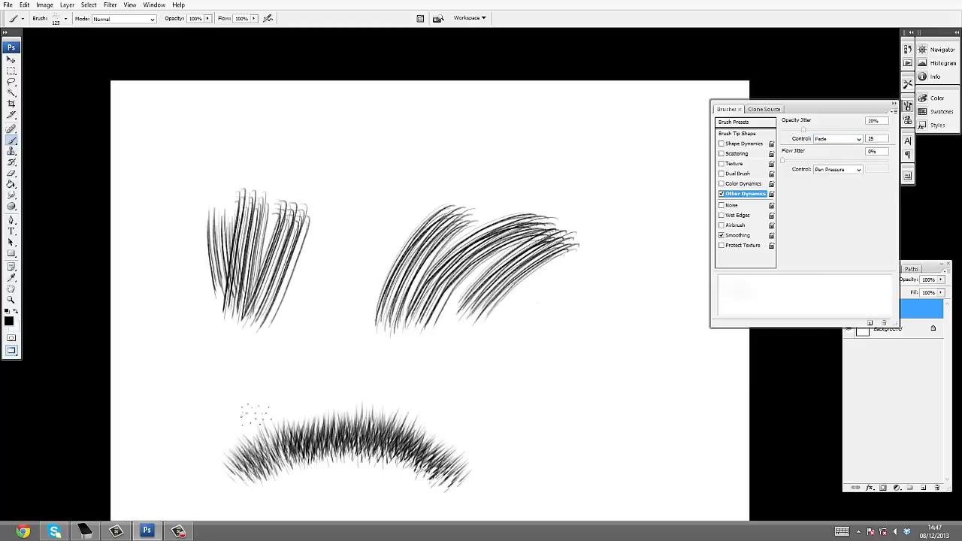
pyautogui.hotkey('ctrl', 'alt', 'z')
pyautogui.hotkey('ctrl', 'alt', 'z')
pyautogui.hotkey('ctrl', 'alt', 'z')
pyautogui.hotkey('ctrl', 'alt', 'z')
# Paint a test band of black and grey hair strokes, erase it, and reset colour to black
pyautogui.moveTo(241, 324)
pyautogui.mouseDown()
pyautogui.moveTo(269, 208)
pyautogui.moveTo(470, 218)
pyautogui.moveTo(346, 225)
pyautogui.mouseUp()
pyautogui.moveTo(519, 241)
pyautogui.mouseDown()
pyautogui.moveTo(632, 256)
pyautogui.moveTo(647, 376)
pyautogui.moveTo(421, 331)
pyautogui.mouseUp()
pyautogui.keyDown('alt'); pyautogui.click(451, 316); pyautogui.keyUp('alt')
pyautogui.moveTo(511, 301); pyautogui.dragTo(466, 278)
pyautogui.moveTo(421, 301); pyautogui.dragTo(286, 376)
pyautogui.moveTo(226, 316); pyautogui.dragTo(451, 406)
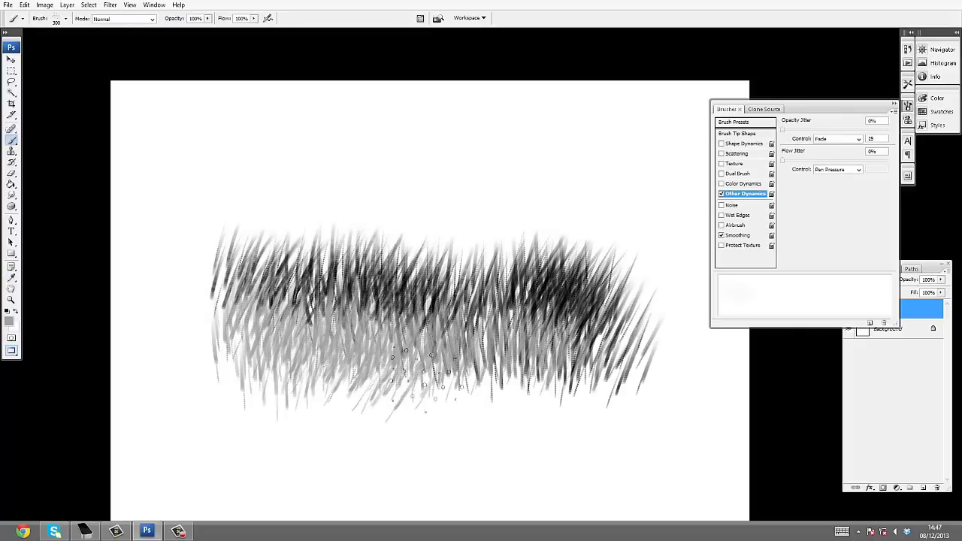
pyautogui.press('e')
pyautogui.moveTo(661, 279)
pyautogui.mouseDown()
pyautogui.moveTo(624, 301)
pyautogui.moveTo(226, 323)
pyautogui.mouseUp()
pyautogui.press('b')
pyautogui.click(13, 311)
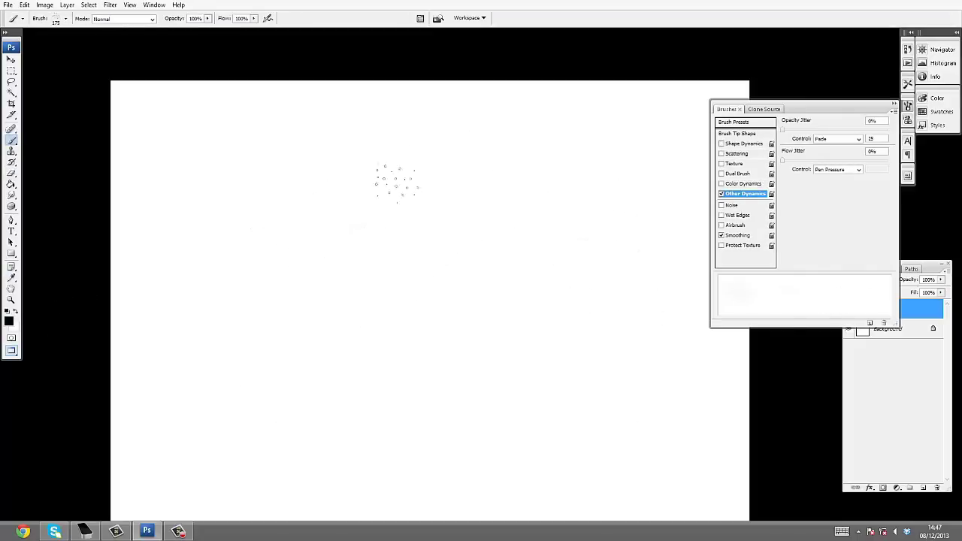
# Reopen the Brushes panel and set the opacity jitter control to Pen Pressure
pyautogui.click(894, 103)
pyautogui.press('F5')
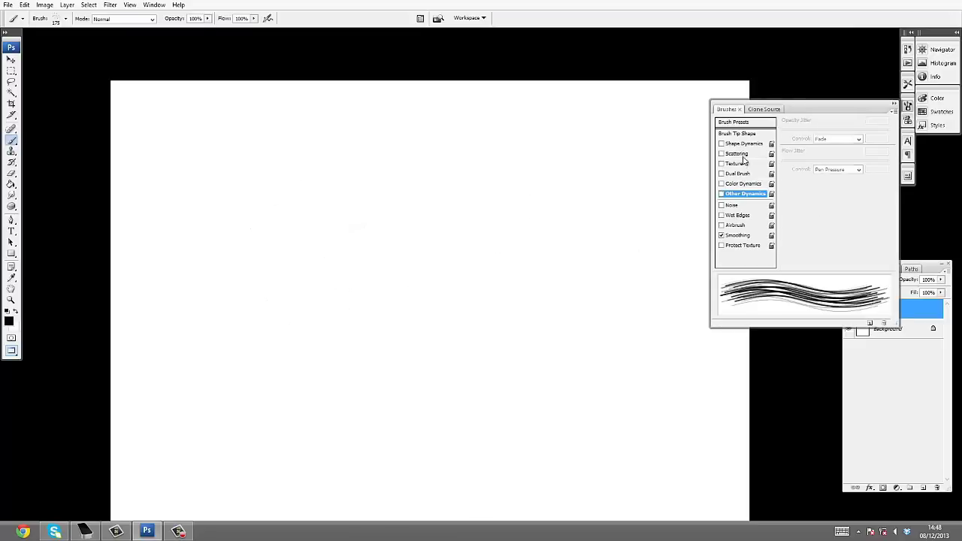
pyautogui.click(839, 139)
pyautogui.click(820, 154)
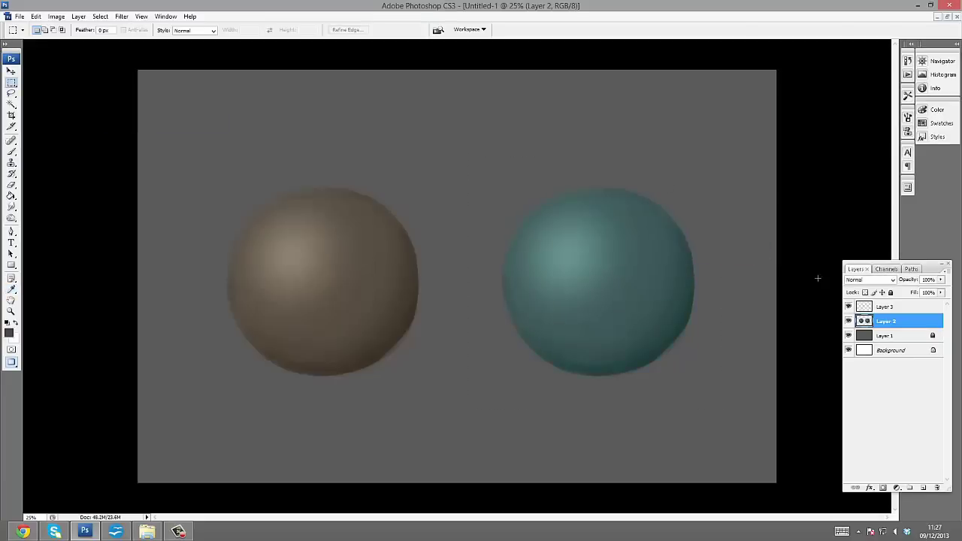
# Lock Layer 2 and paint an off-white ring and light arrows on Layer 3
pyautogui.press('v')
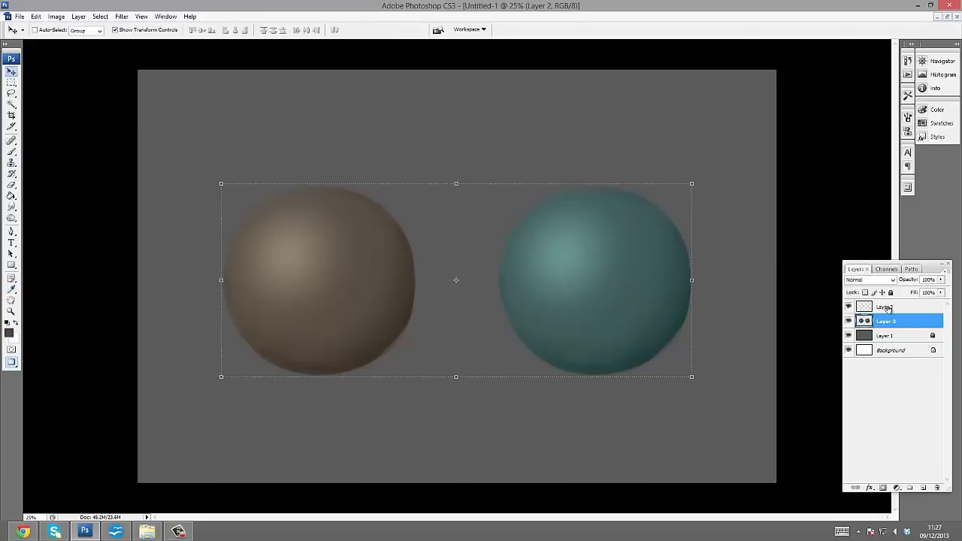
pyautogui.click(886, 307)
pyautogui.click(9, 333)
pyautogui.click(576, 133)
pyautogui.press('b')
pyautogui.press('b')
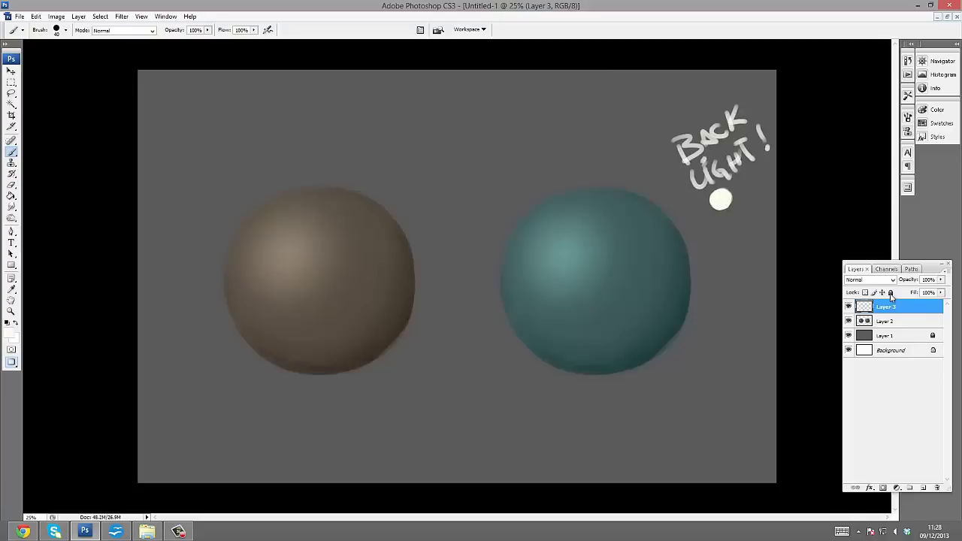
pyautogui.click(886, 321)
pyautogui.click(891, 293)
pyautogui.click(886, 306)
pyautogui.moveTo(202, 112); pyautogui.dragTo(203, 115)
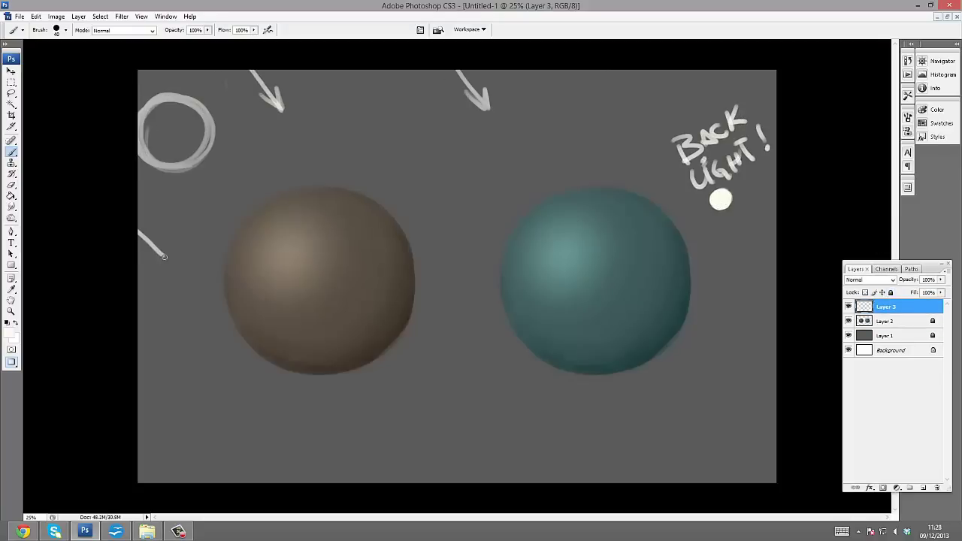
# Add a fur layer, zoom in on the spheres, and sample teal from the sphere
pyautogui.hotkey('ctrl', 'shift', 'alt', 'n')
pyautogui.hotkey('ctrl', '+')
pyautogui.moveTo(316, 226); pyautogui.dragTo(354, 199)
pyautogui.hotkey('ctrl', 'z')
pyautogui.hotkey('alt', '[')
pyautogui.press('f')
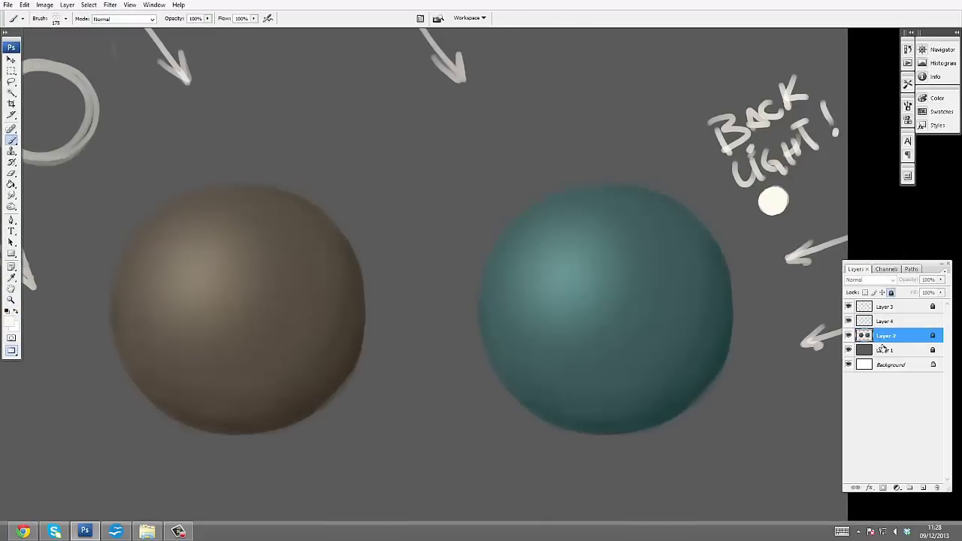
pyautogui.press('i')
pyautogui.click(528, 243)
pyautogui.hotkey('ctrl', '+')
pyautogui.press('b')
pyautogui.hotkey('alt', ']')
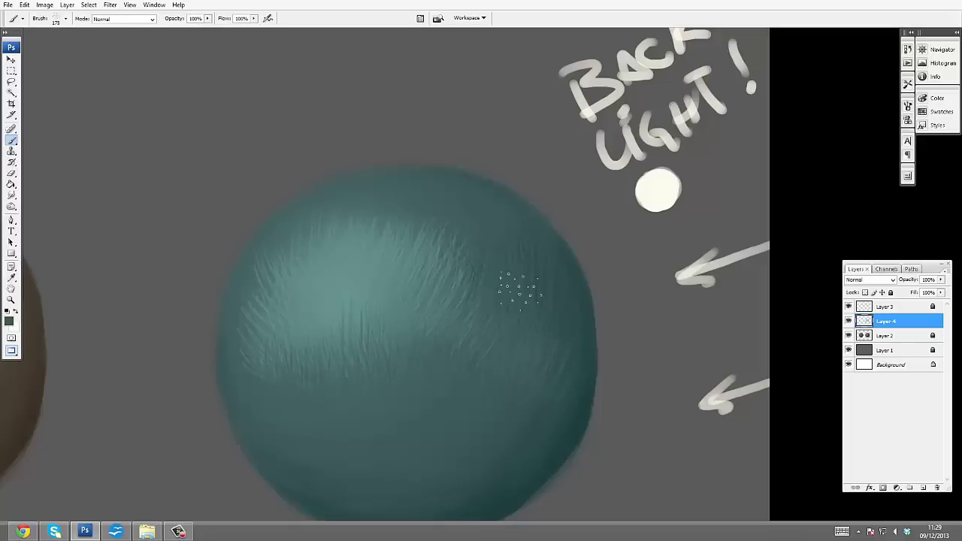
# Add another fur layer, sample a darker teal from the sphere, and reselect Layer 4
pyautogui.scroll(-2, 538, 308)
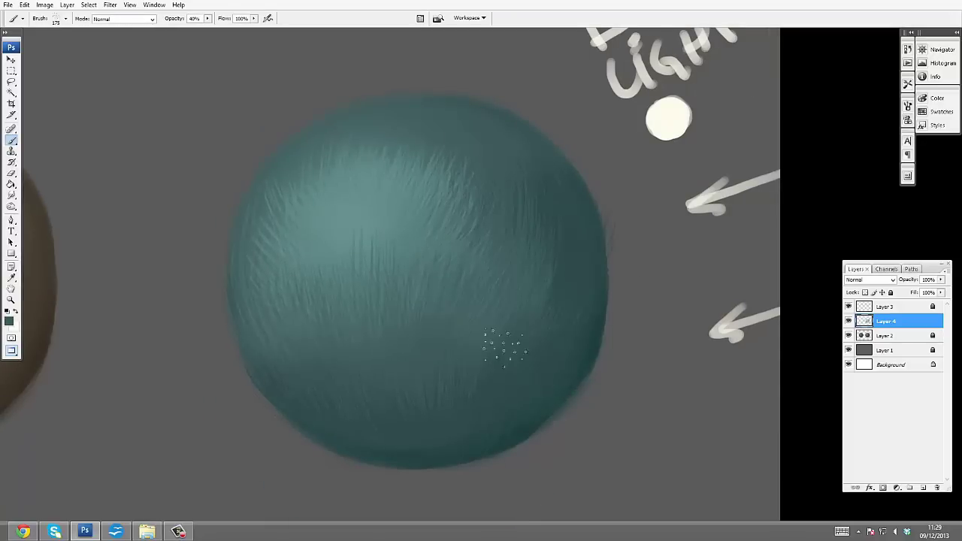
pyautogui.scroll(1, 376, 204)
pyautogui.hotkey('ctrl', 'shift', 'alt', 'n')
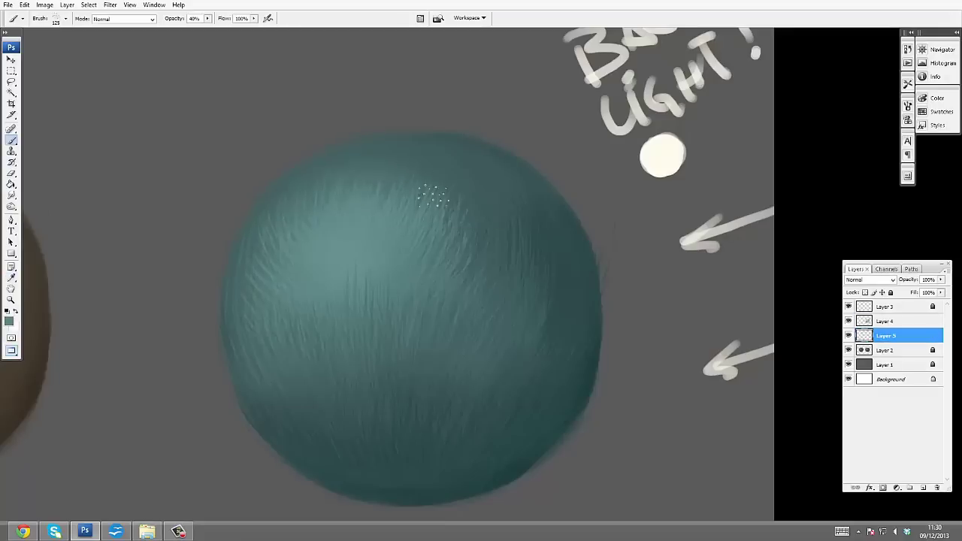
pyautogui.keyDown('alt'); pyautogui.click(434, 194); pyautogui.keyUp('alt')
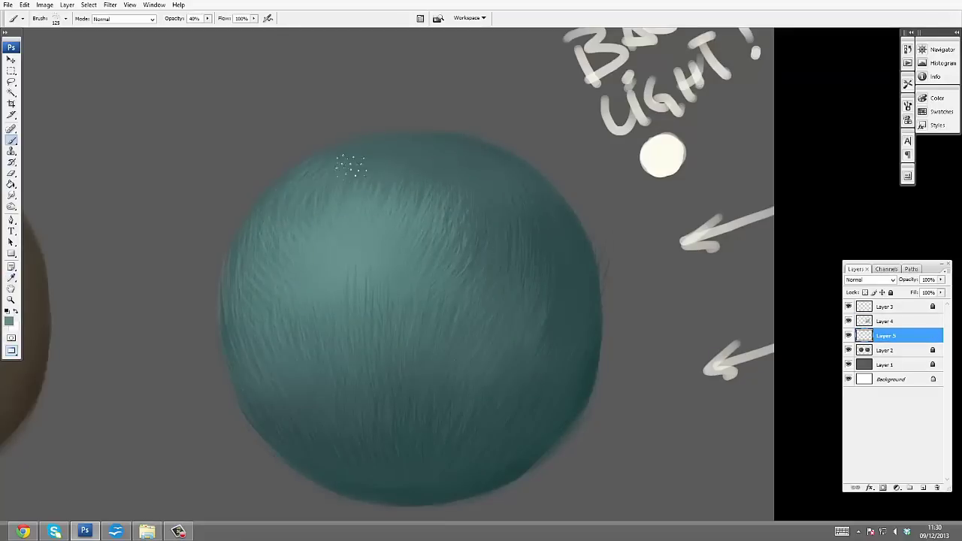
pyautogui.hotkey('alt', ']')
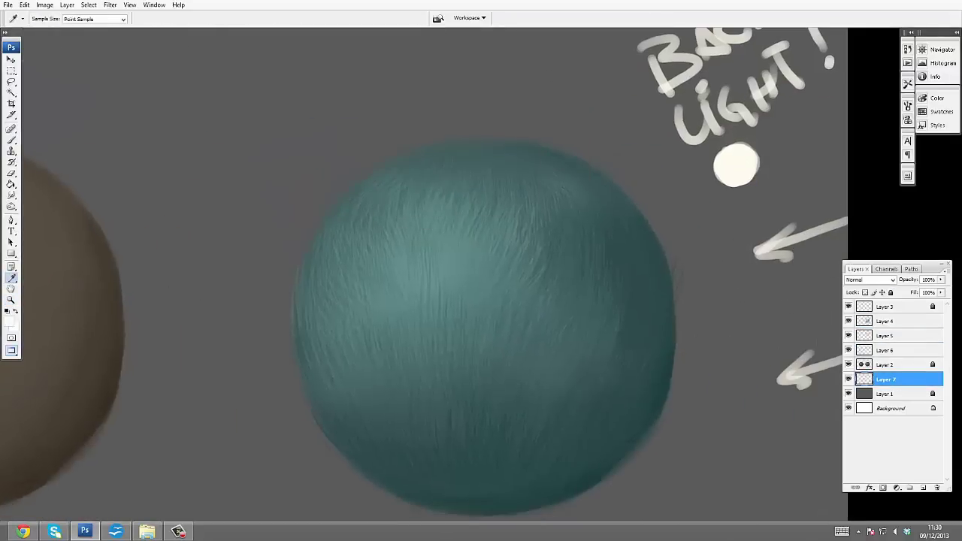
# Paint white hair strands along the teal sphere's top-right rim
pyautogui.press('b')
pyautogui.moveTo(519, 131); pyautogui.dragTo(624, 258)
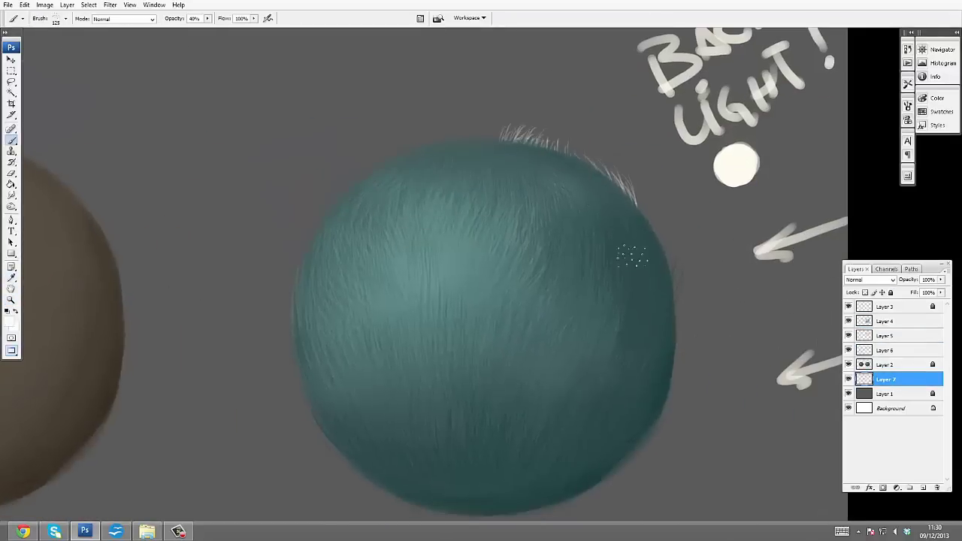
pyautogui.moveTo(646, 210); pyautogui.dragTo(681, 300)
pyautogui.scroll(-1, 628, 387)
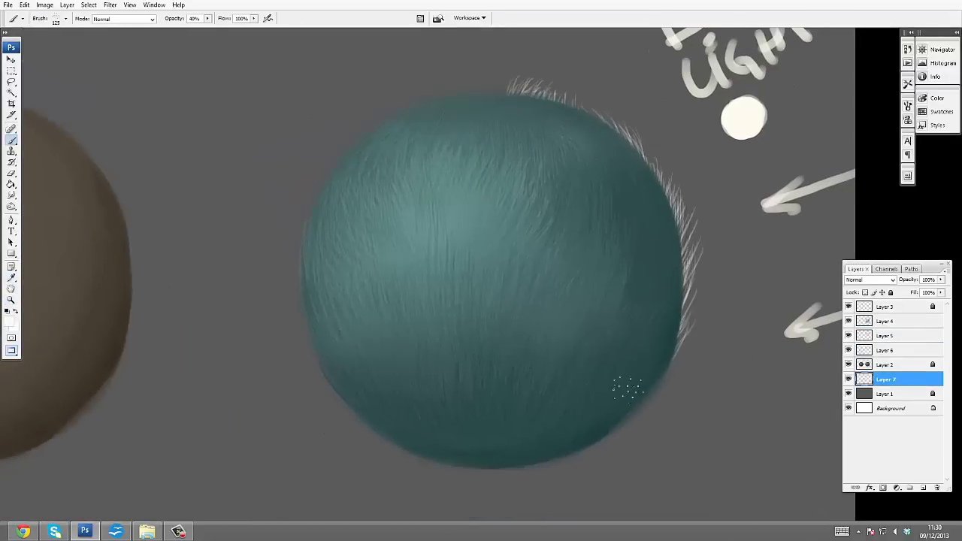
# Choose a light teal and paint strands along the top and right rim
pyautogui.keyDown('alt'); pyautogui.click(452, 102); pyautogui.keyUp('alt')
pyautogui.click(10, 322)
pyautogui.click(579, 73)
pyautogui.moveTo(406, 98)
pyautogui.mouseDown()
pyautogui.moveTo(510, 118)
pyautogui.moveTo(605, 117)
pyautogui.mouseUp()
pyautogui.moveTo(665, 177); pyautogui.dragTo(609, 147)
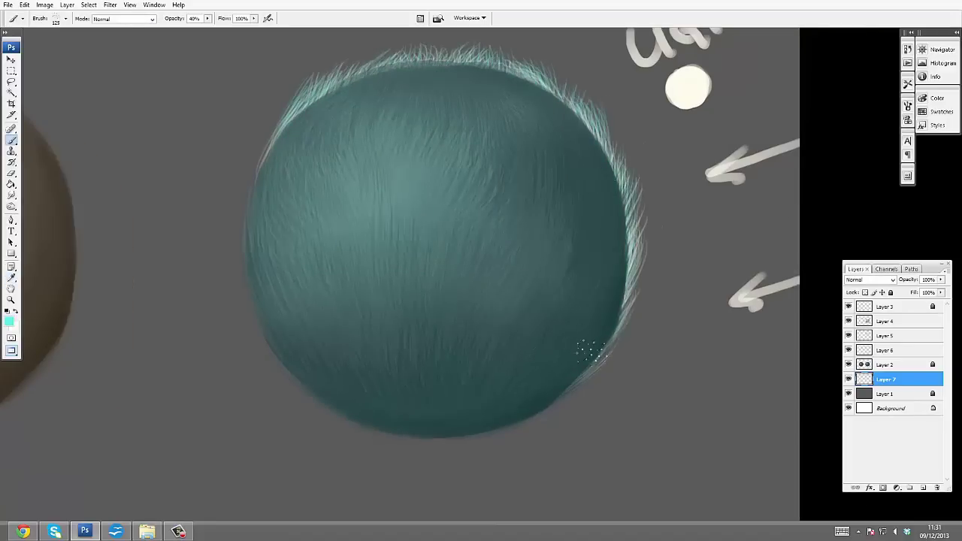
pyautogui.moveTo(613, 353); pyautogui.dragTo(639, 188)
# Add more light teal strands across the sphere's top rim
pyautogui.scroll(1, 580, 223)
pyautogui.scroll(1, 333, 109)
pyautogui.moveTo(421, 166); pyautogui.dragTo(402, 106)
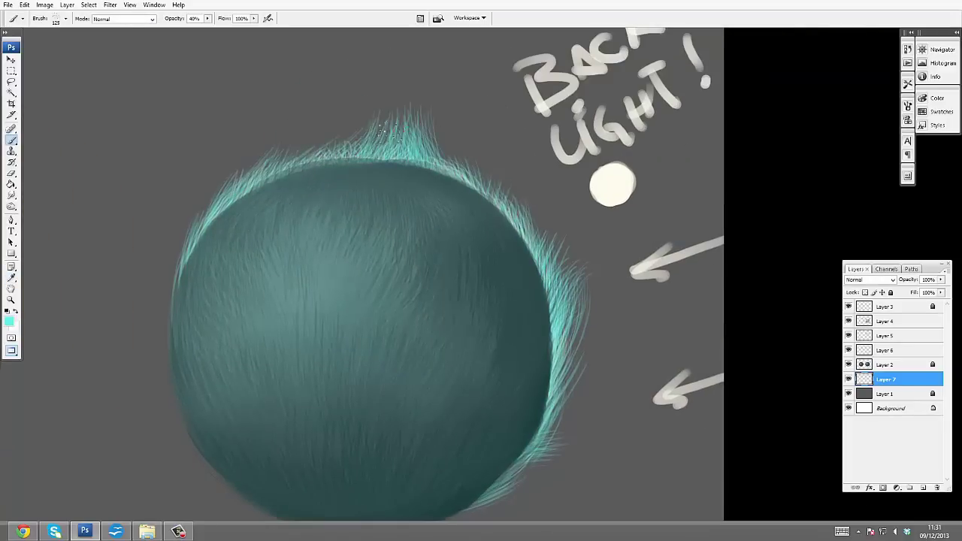
pyautogui.moveTo(354, 161); pyautogui.dragTo(316, 121)
pyautogui.moveTo(451, 175); pyautogui.dragTo(443, 126)
pyautogui.scroll(-1, 432, 149)
# Add Layer 8 below Layer 2, select Layer 6, and zoom out to view both spheres
pyautogui.hotkey('ctrl', 'shift', 'alt', 'n')
pyautogui.hotkey('ctrl', '[')
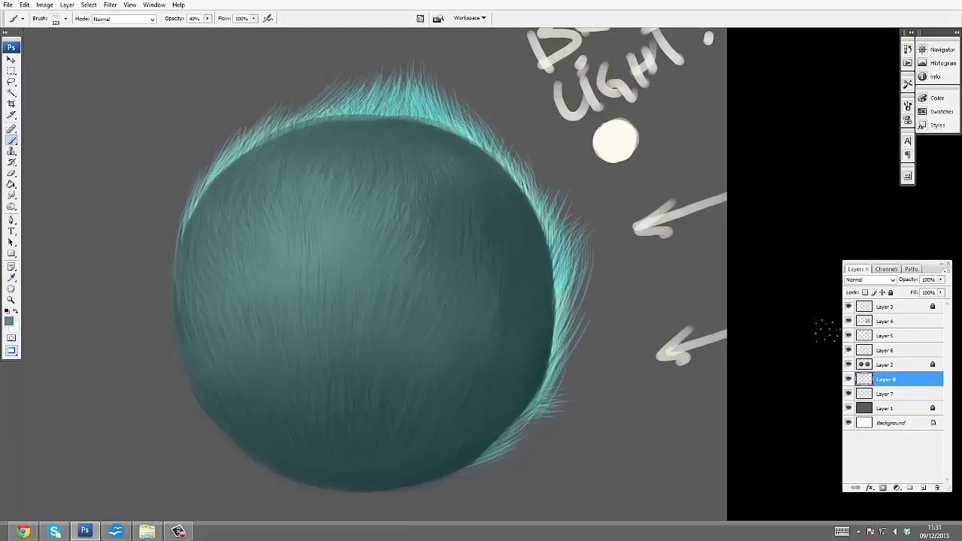
pyautogui.hotkey('alt', ']')
pyautogui.hotkey('alt', ']')
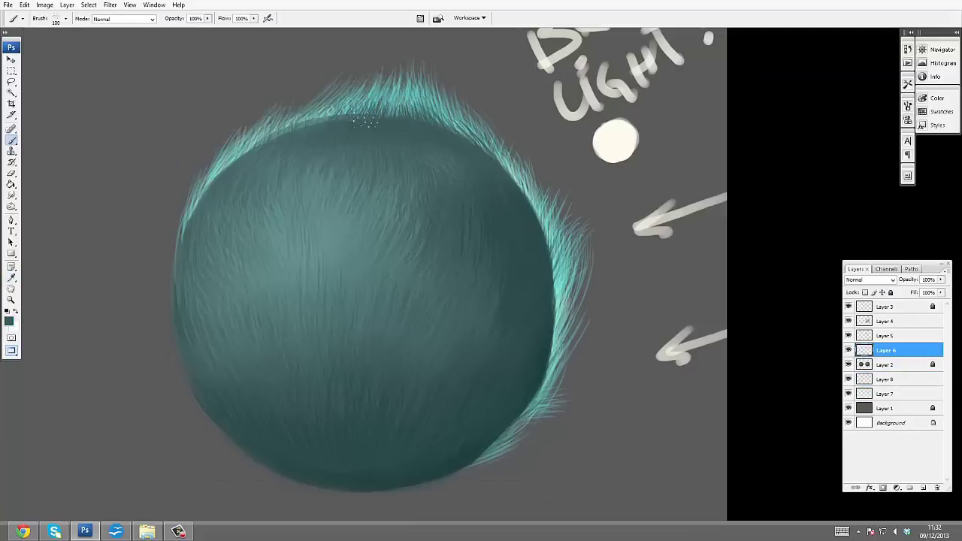
pyautogui.hotkey('ctrl', '-')
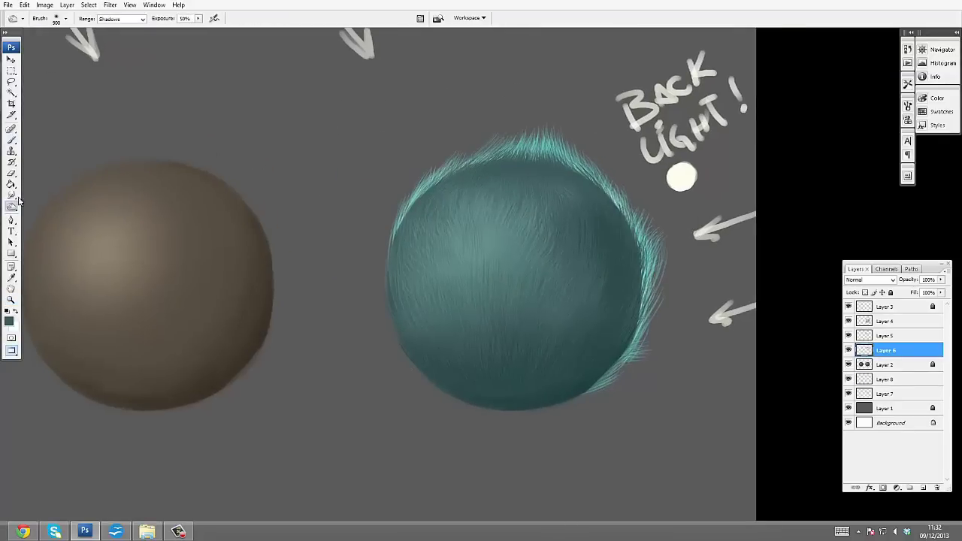
pyautogui.press(']')
pyautogui.press(']')
pyautogui.press(']')
# Zoom in on the teal sphere and merge the fur strand layers with Ctrl+E
pyautogui.press('z')
pyautogui.click(639, 176)
pyautogui.hotkey('ctrl', '-')
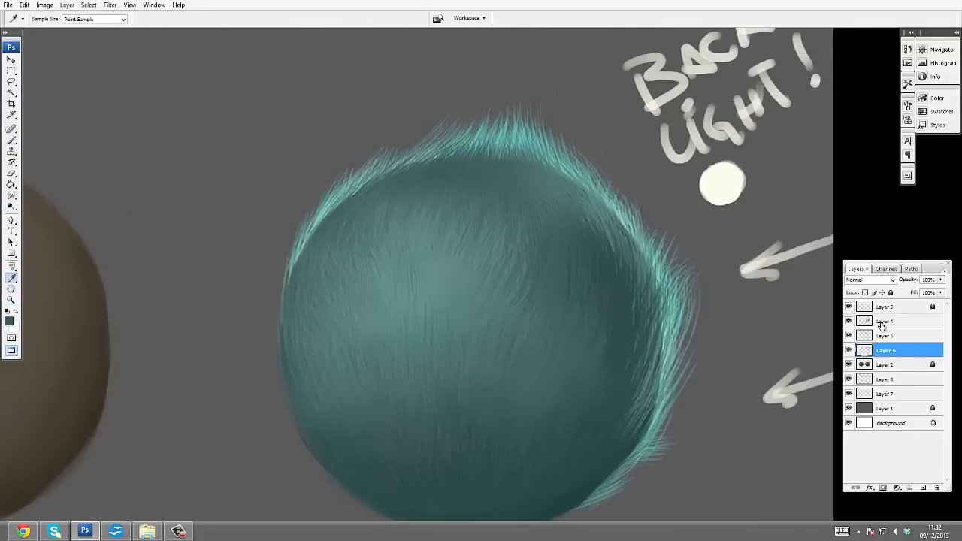
pyautogui.hotkey('ctrl', 'e')
pyautogui.hotkey('ctrl', '+')
# Sample a teal from the fur, lighten it, and add a new layer for light strands
pyautogui.press('i')
pyautogui.click(491, 130)
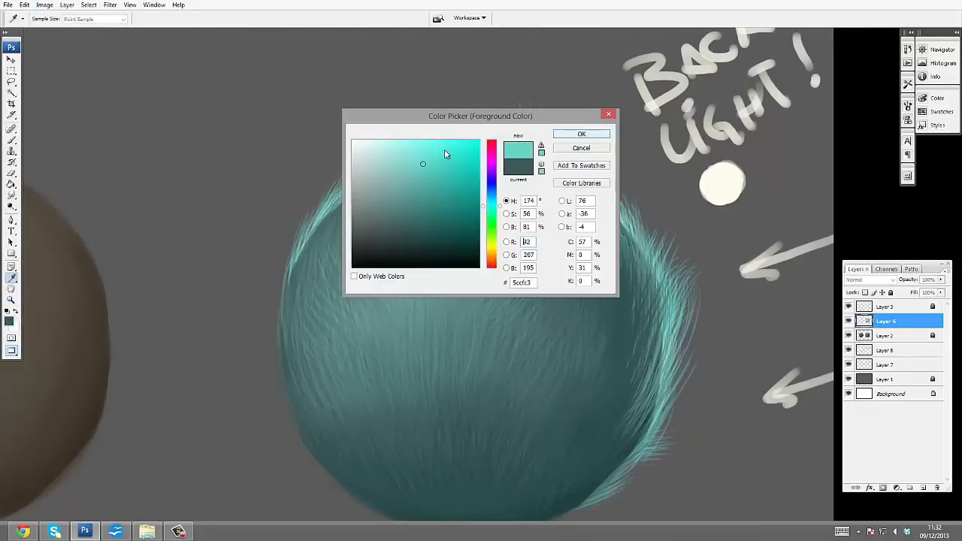
pyautogui.click(444, 155)
pyautogui.press('Return')
pyautogui.hotkey('ctrl', 'shift', 'alt', 'n')
pyautogui.press('b')
# Paint five pale light-teal fur strands across the sphere's upper-left area
pyautogui.moveTo(345, 238); pyautogui.dragTo(347, 271)
pyautogui.moveTo(481, 167)
pyautogui.mouseDown()
pyautogui.moveTo(503, 226)
pyautogui.moveTo(513, 311)
pyautogui.mouseUp()
pyautogui.moveTo(316, 240); pyautogui.dragTo(289, 325)
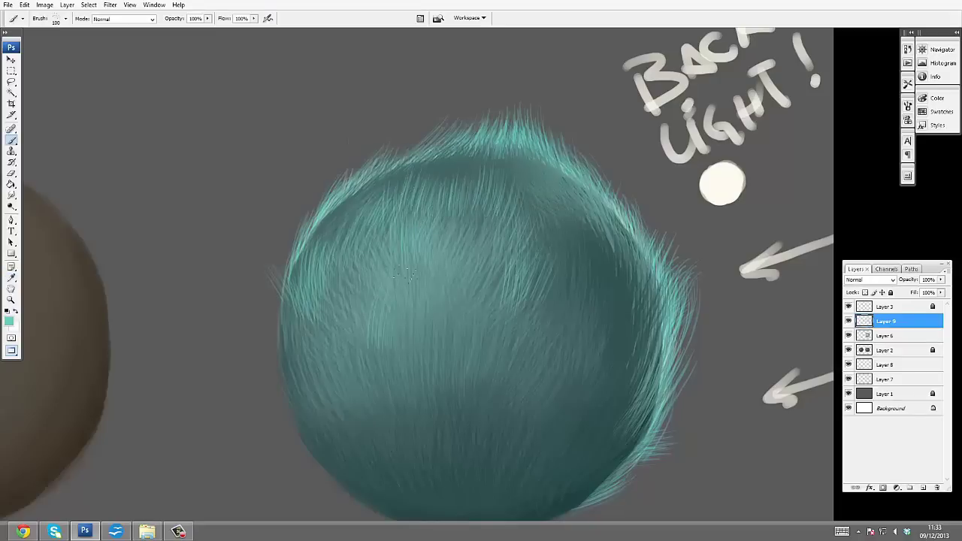
pyautogui.moveTo(468, 284); pyautogui.dragTo(459, 342)
pyautogui.moveTo(398, 304); pyautogui.dragTo(403, 347)
pyautogui.hotkey('ctrl', '-')
pyautogui.hotkey('ctrl', '+')
# Erase stray strokes and add further new layers for more highlight strands, reviewing the fur
pyautogui.press('e')
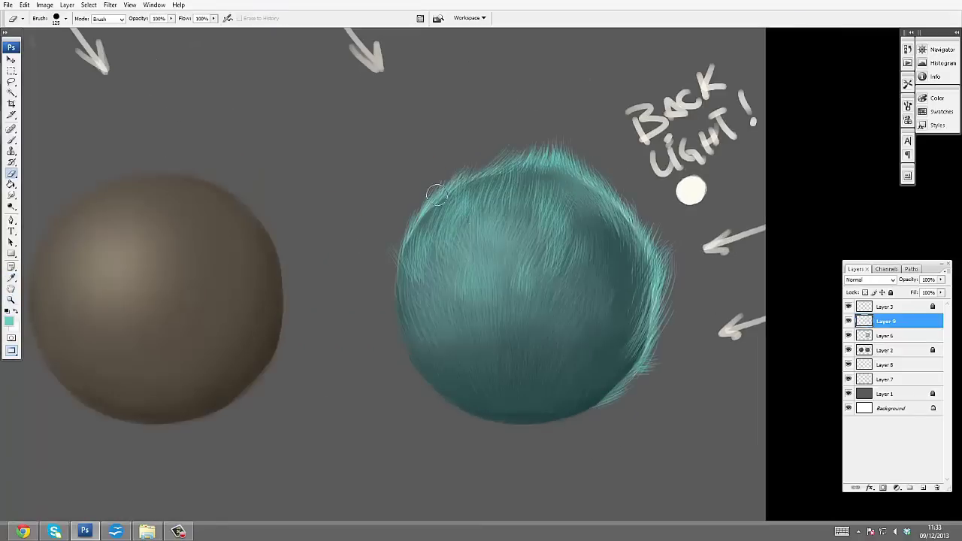
pyautogui.hotkey('ctrl', '+')
pyautogui.hotkey('ctrl', 'shift', 'alt', 'n')
pyautogui.press('b')
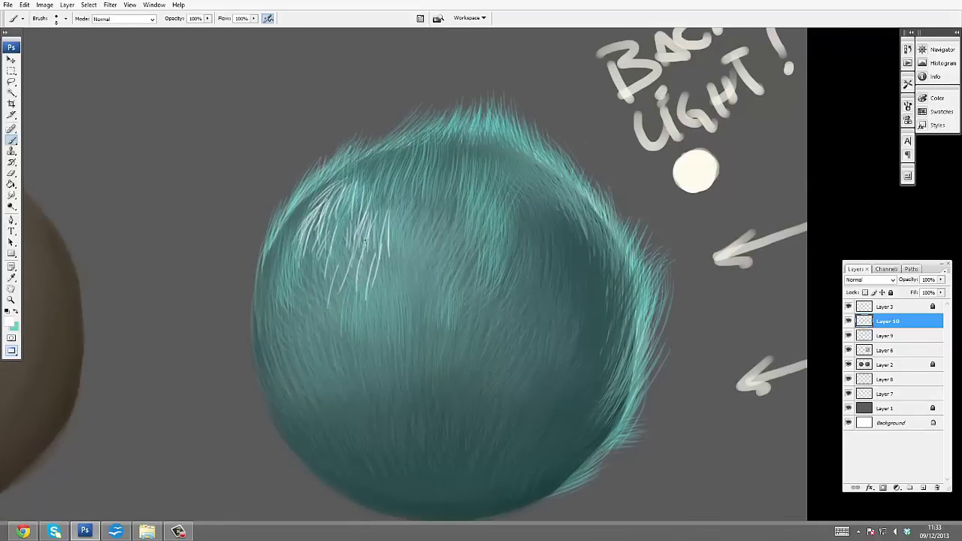
pyautogui.hotkey('ctrl', '-')
pyautogui.hotkey('ctrl', 'shift', 'alt', 'n')
pyautogui.hotkey('ctrl', '+')
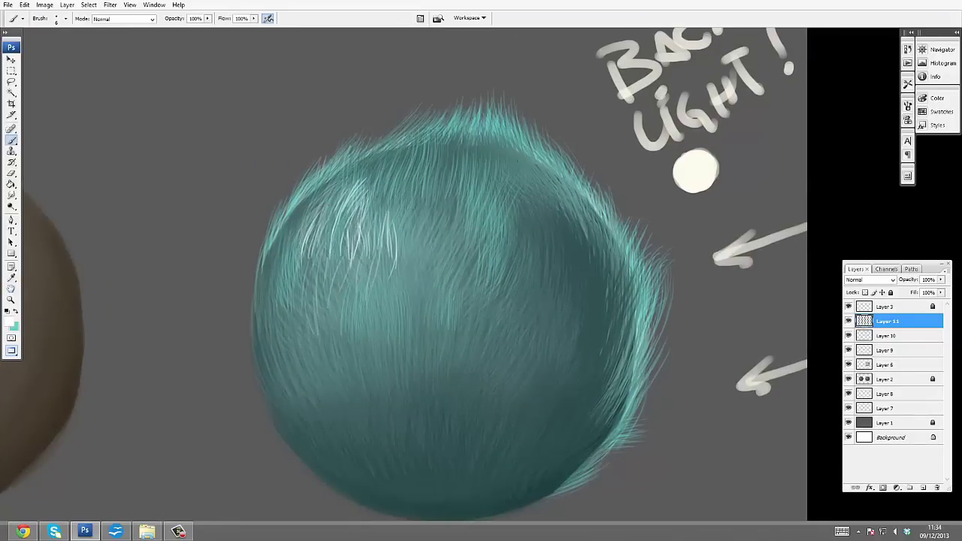
pyautogui.press('e')
pyautogui.hotkey('ctrl', '-')
# On a new layer, dab three teal swatches, light to dark, beside the sphere
pyautogui.hotkey('ctrl', 'shift', 'alt', 'n')
pyautogui.hotkey('ctrl', '+')
pyautogui.press('b')
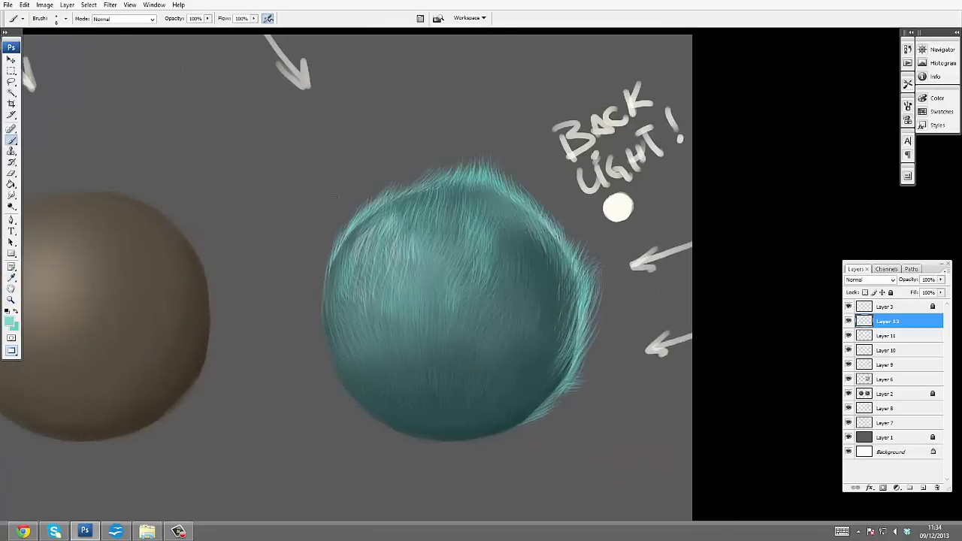
pyautogui.click(300, 215)
pyautogui.moveTo(301, 232); pyautogui.dragTo(296, 276)
# Lower the brush opacity to 40% and paint soft fur strokes across the sphere
pyautogui.hotkey('ctrl', '+')
pyautogui.press('4')
pyautogui.moveTo(330, 165); pyautogui.dragTo(278, 271)
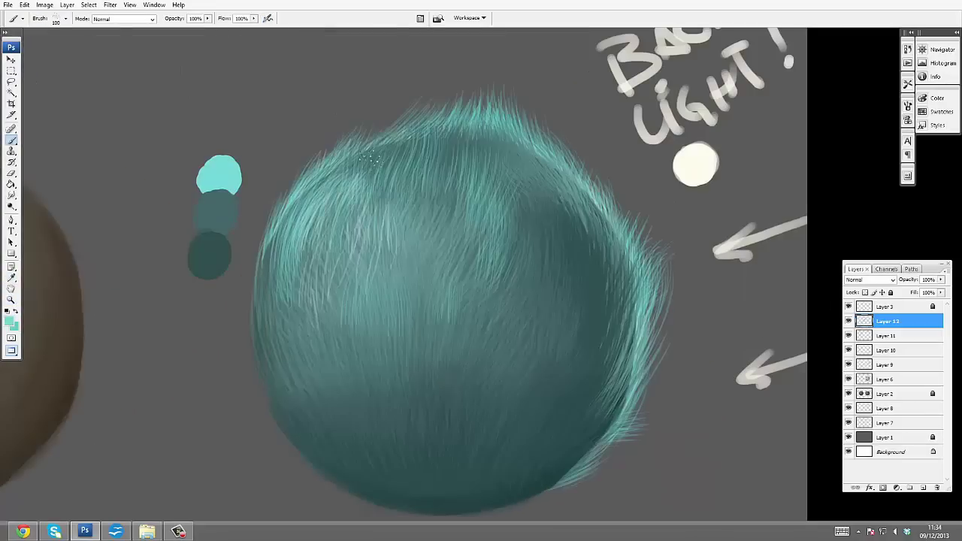
pyautogui.moveTo(406, 142)
pyautogui.mouseDown()
pyautogui.moveTo(309, 233)
pyautogui.moveTo(256, 312)
pyautogui.mouseUp()
pyautogui.moveTo(429, 162); pyautogui.dragTo(391, 263)
pyautogui.moveTo(451, 180); pyautogui.dragTo(444, 263)
pyautogui.moveTo(323, 255); pyautogui.dragTo(284, 322)
pyautogui.moveTo(287, 226); pyautogui.dragTo(248, 339)
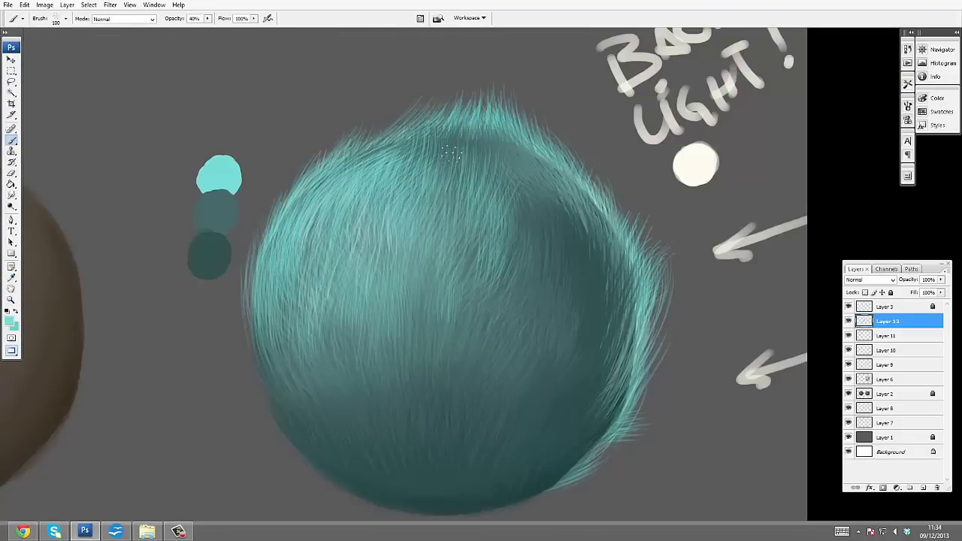
pyautogui.moveTo(459, 135); pyautogui.dragTo(421, 203)
pyautogui.moveTo(376, 324); pyautogui.dragTo(331, 429)
# Add new layers and paint fur strokes over the sphere's upper half
pyautogui.hotkey('ctrl', 'shift', 'alt', 'n')
pyautogui.press('l')
pyautogui.hotkey('ctrl', 'shift', 'alt', 'n')
pyautogui.press('b')
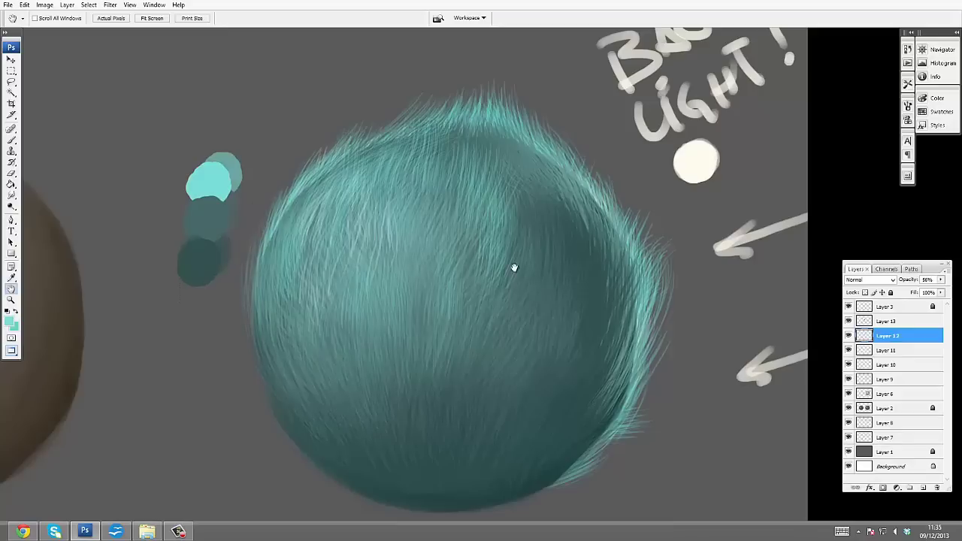
pyautogui.moveTo(331, 173); pyautogui.dragTo(272, 293)
pyautogui.moveTo(425, 139); pyautogui.dragTo(330, 179)
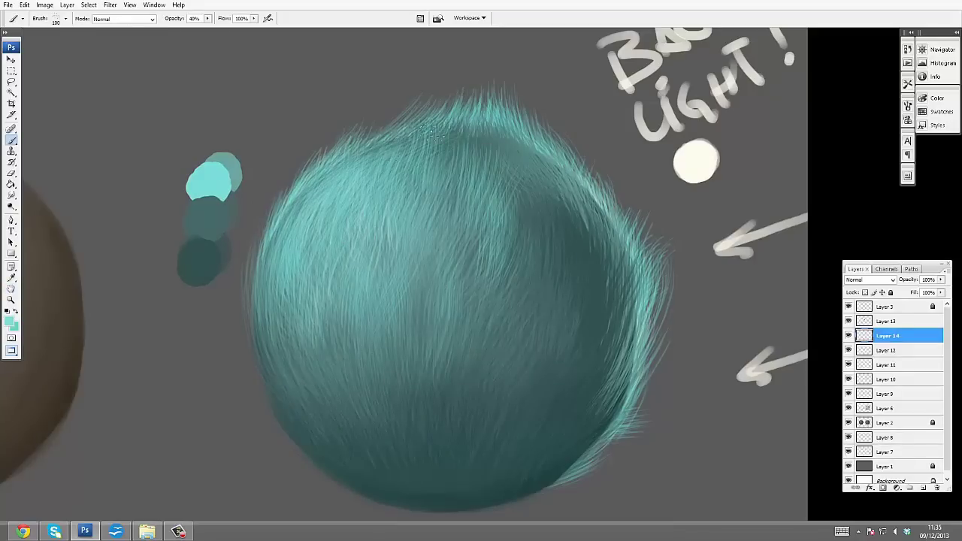
pyautogui.moveTo(460, 126); pyautogui.dragTo(354, 162)
pyautogui.moveTo(376, 226); pyautogui.dragTo(360, 216)
# With a larger brush, pick teal from the swatches and paint light strands along the lower-left edge
pyautogui.press(']')
pyautogui.press(']')
pyautogui.press(']')
pyautogui.keyDown('alt'); pyautogui.click(335, 381); pyautogui.keyUp('alt')
pyautogui.keyDown('alt'); pyautogui.click(335, 353); pyautogui.keyUp('alt')
pyautogui.moveTo(299, 376); pyautogui.dragTo(242, 335)
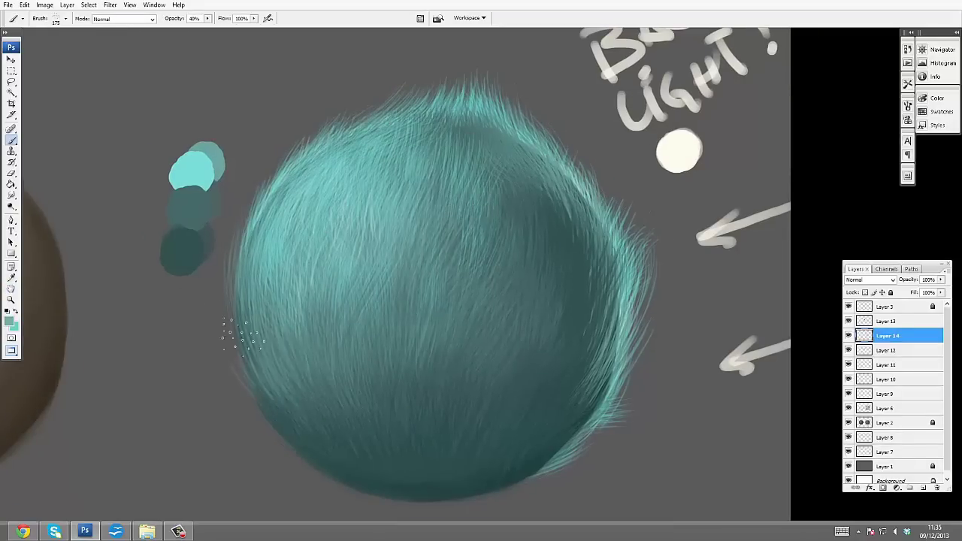
# Zoom in on the fur sphere and add another new layer for more strands
pyautogui.keyDown('alt'); pyautogui.click(463, 294); pyautogui.keyUp('alt')
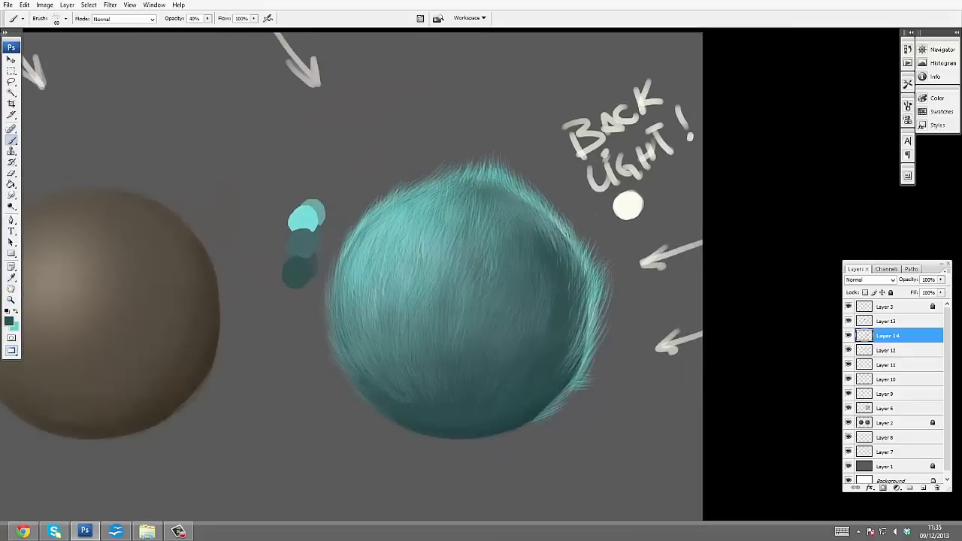
pyautogui.keyDown('ctrl'); pyautogui.click(365, 225); pyautogui.keyUp('ctrl')
pyautogui.keyDown('ctrl'); pyautogui.click(315, 201); pyautogui.keyUp('ctrl')
pyautogui.hotkey('ctrl', 'shift', 'alt', 'n')
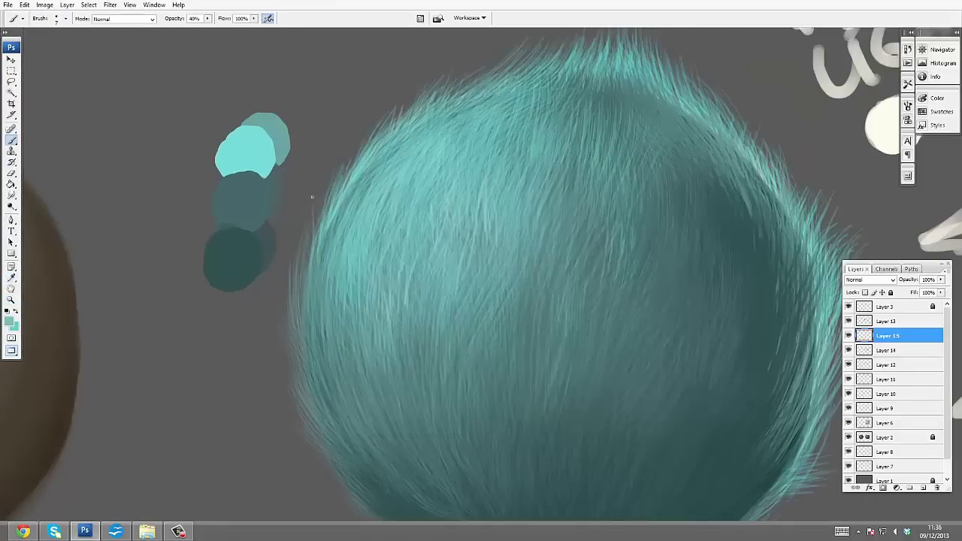
pyautogui.scroll(-2, 306, 318)
pyautogui.scroll(-3, 283, 327)
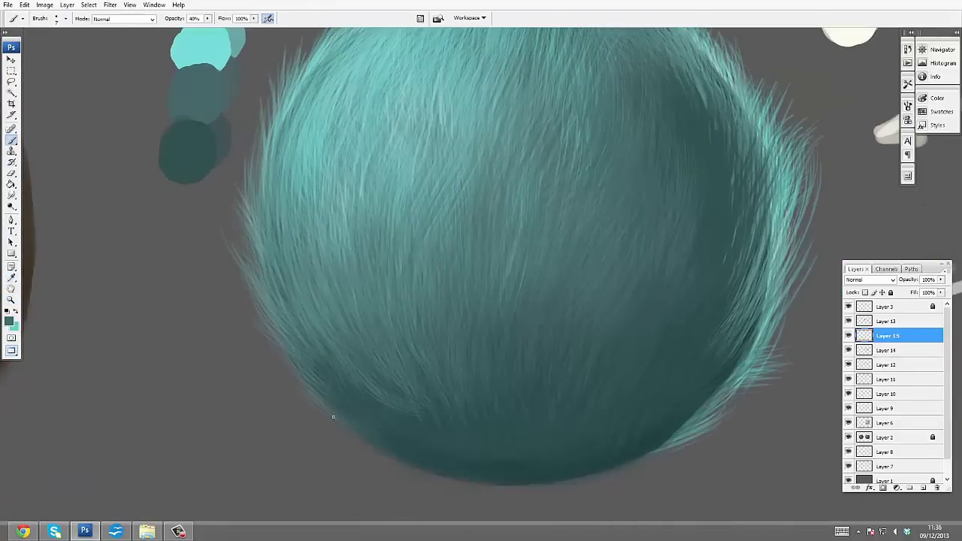
pyautogui.hscroll(5, 603, 400)
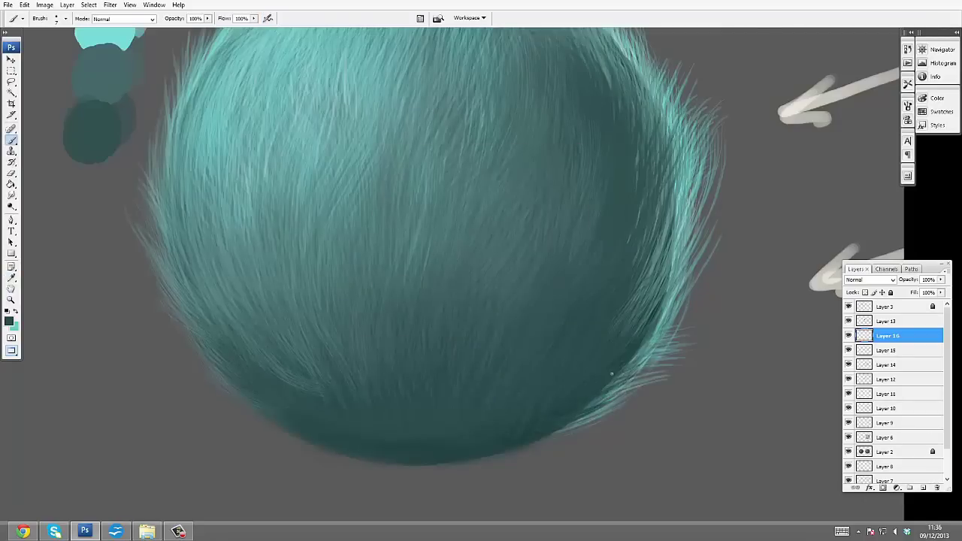
# Add new layers of fur strands, undoing the unwanted dark strands near the centre
pyautogui.hotkey('ctrl', '-')
pyautogui.hotkey('ctrl', '-')
pyautogui.hotkey('ctrl', 'shift', 'alt', 'n')
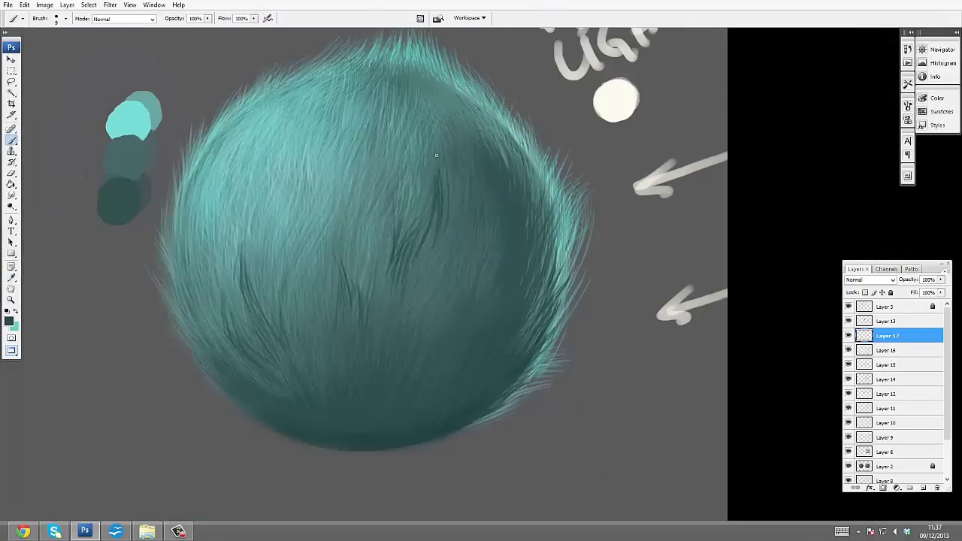
pyautogui.hotkey('ctrl', 'z')
pyautogui.hotkey('ctrl', 'shift', 'alt', 'n')
pyautogui.moveTo(261, 294); pyautogui.dragTo(270, 292)
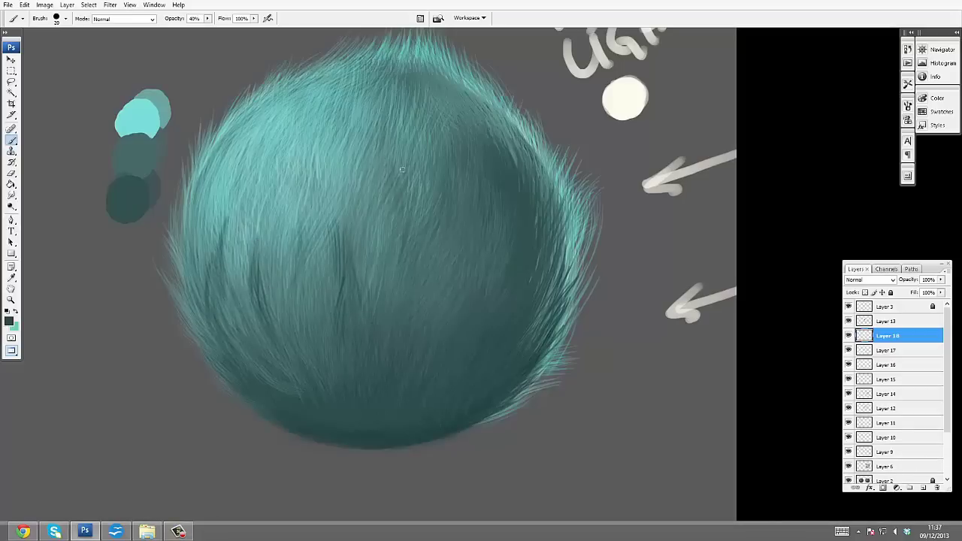
pyautogui.hotkey('ctrl', 'shift', 'alt', 'n')
pyautogui.hotkey('ctrl', '0')
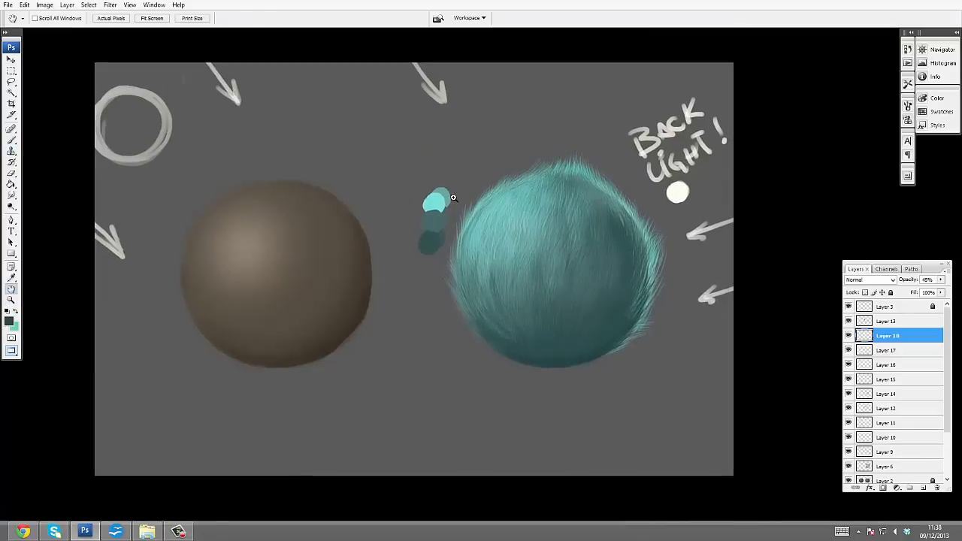
pyautogui.hotkey('ctrl', '+')
pyautogui.hotkey('ctrl', '+')
pyautogui.press('i')
pyautogui.press('b')
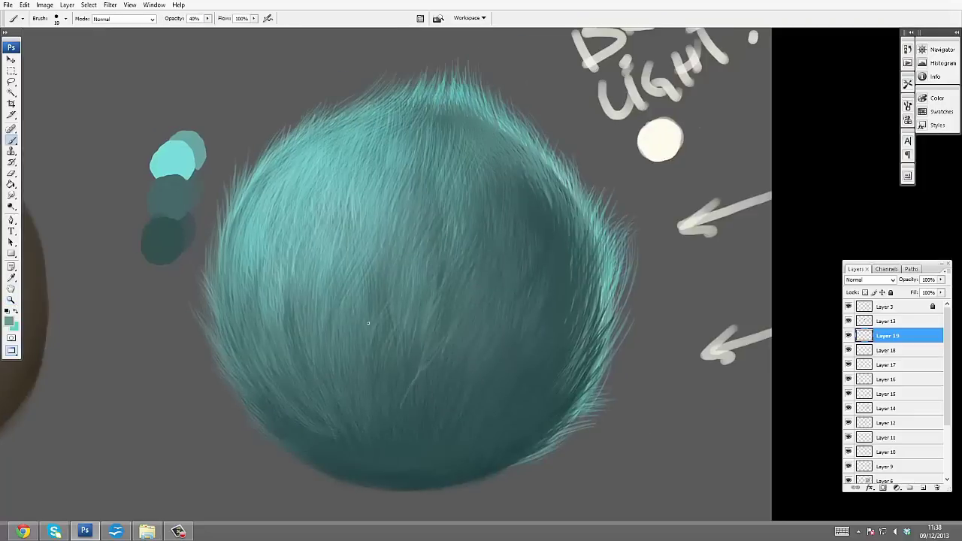
# Add a new layer with a smaller brush, then flip the canvas horizontally to check the form
pyautogui.hotkey('ctrl', 'shift', 'n')
pyautogui.press('Return')
pyautogui.press('[')
pyautogui.press('[')
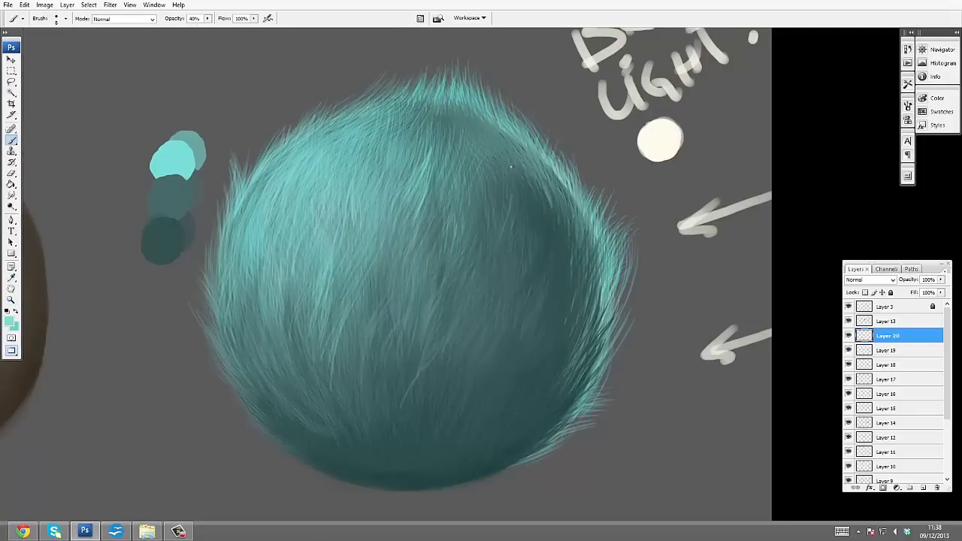
pyautogui.hotkey('ctrl', 'shift', 'h')
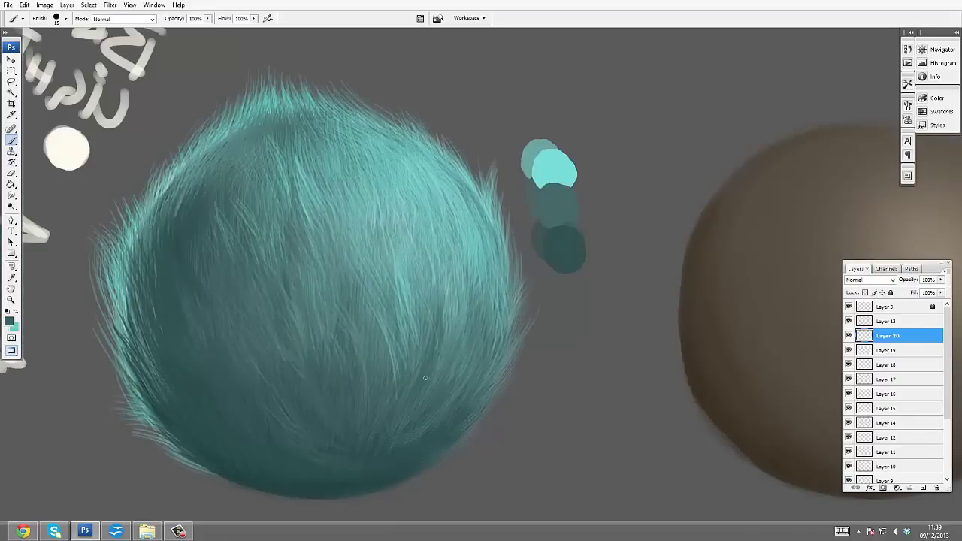
pyautogui.press('h')
pyautogui.moveTo(447, 364); pyautogui.dragTo(342, 175)
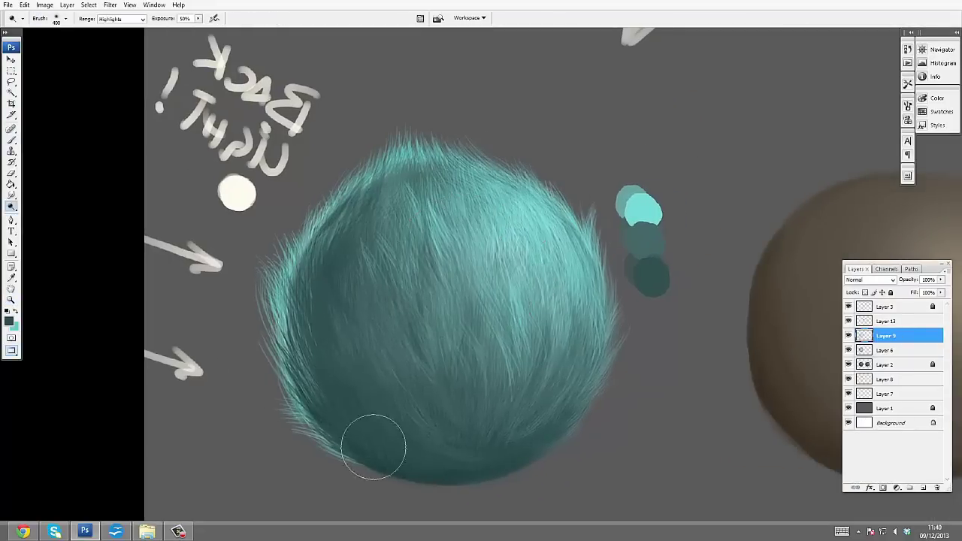
# Paint strands on a new layer at 50% opacity and flip the canvas back to normal
pyautogui.hotkey('ctrl', 'shift', 'alt', 'n')
pyautogui.scroll(3, 344, 233)
pyautogui.press('b')
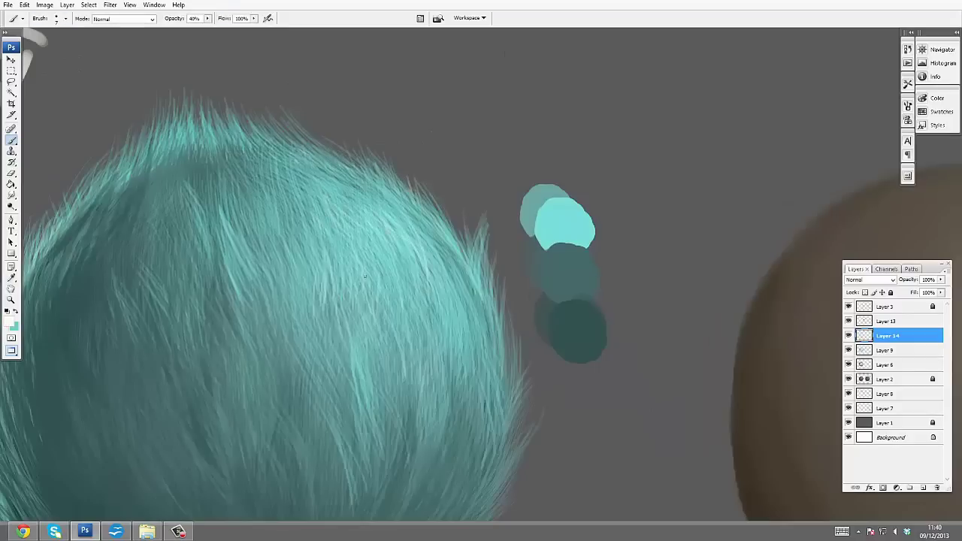
pyautogui.moveTo(365, 277); pyautogui.dragTo(351, 262)
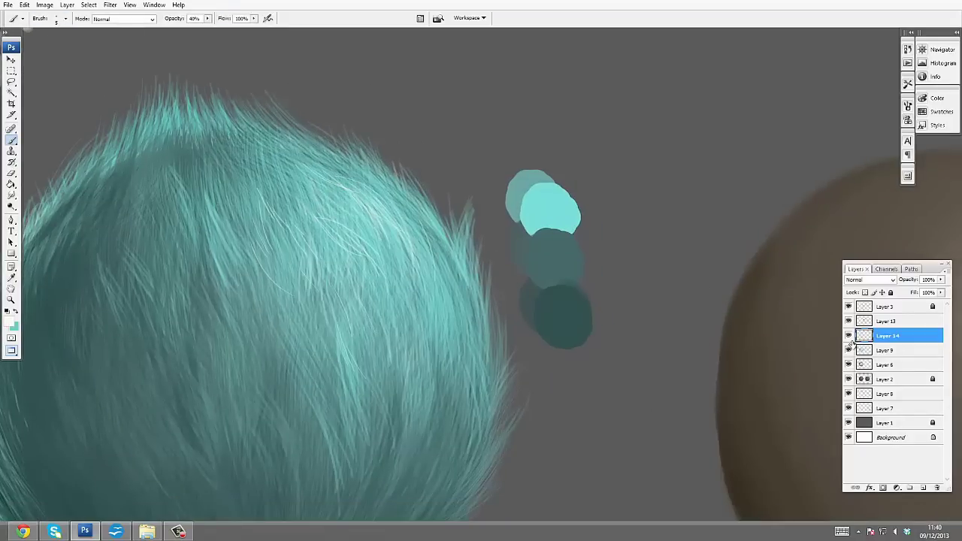
pyautogui.press('5')
pyautogui.press('z')
pyautogui.hotkey('ctrl', '-')
pyautogui.hotkey('ctrl', '-')
pyautogui.hotkey('ctrl', '-')
pyautogui.hotkey('ctrl', '-')
pyautogui.press('h')
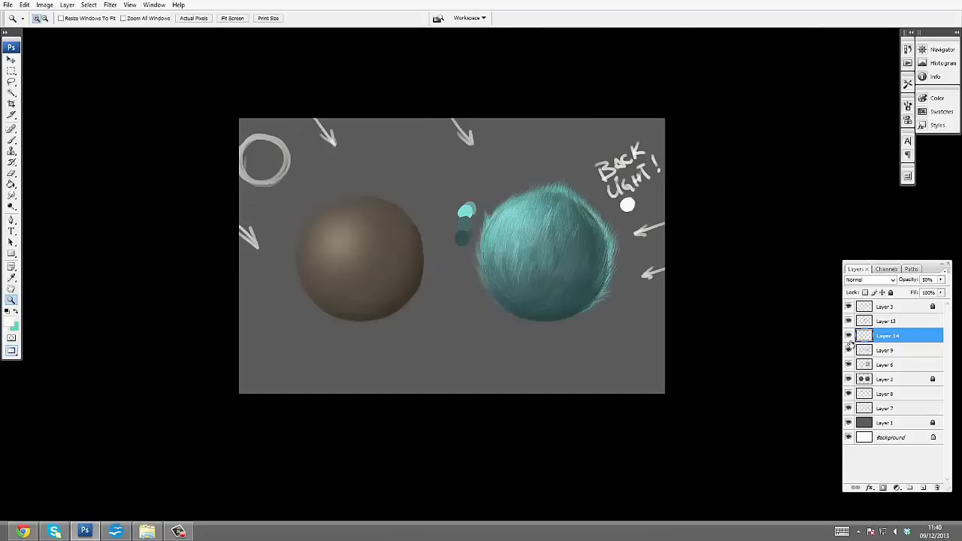
# Merge the fur layers down, duplicate and merge Layer 7, and switch to the Dodge tool
pyautogui.hotkey('ctrl', 'e')
pyautogui.hotkey('ctrl', 'e')
pyautogui.hotkey('ctrl', '+')
pyautogui.hotkey('ctrl', '+')
pyautogui.hotkey('ctrl', 'e')
pyautogui.hotkey('ctrl', '+')
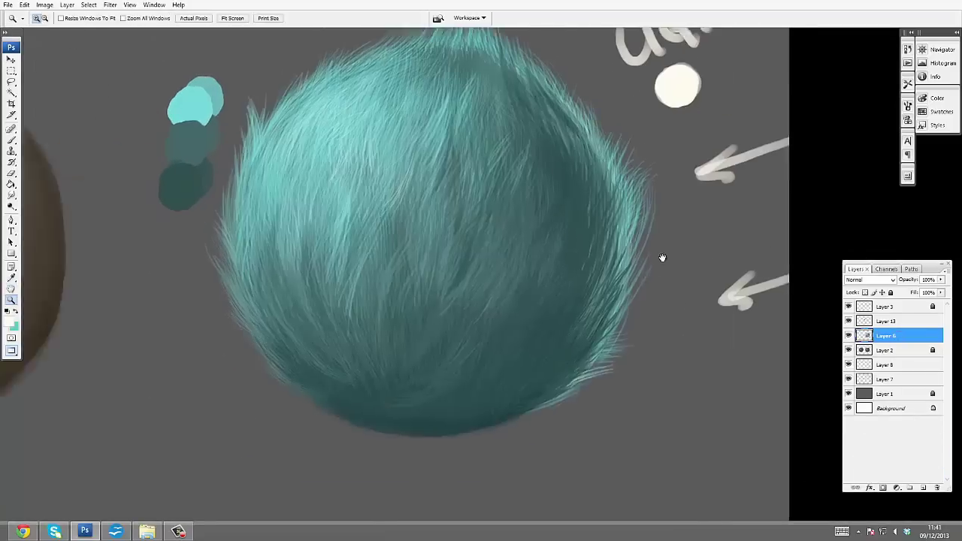
pyautogui.hotkey('ctrl', 'j')
pyautogui.hotkey('ctrl', 'e')
pyautogui.hotkey('ctrl', '-')
pyautogui.hotkey('ctrl', '-')
pyautogui.hotkey('ctrl', '+')
pyautogui.press('o')
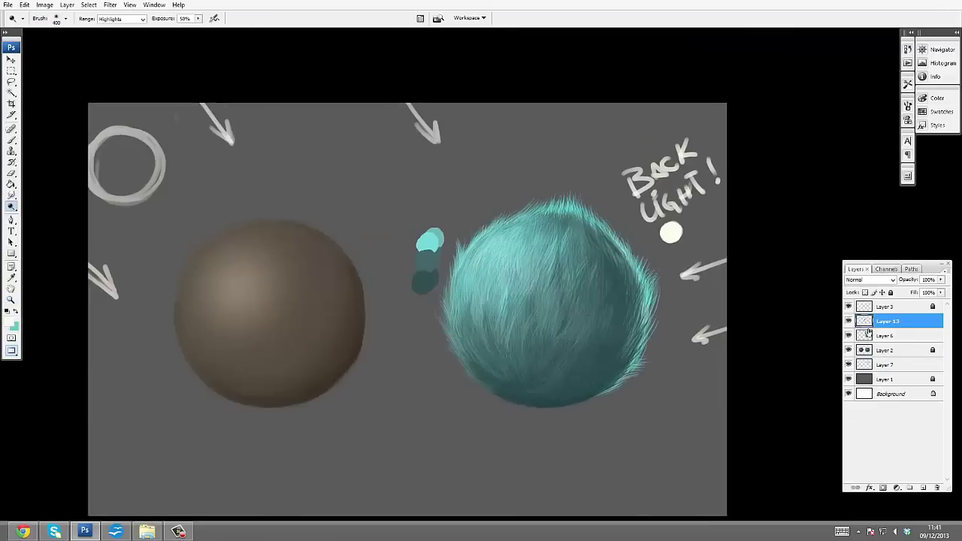
# Paint dark shadow strands on the lower sphere at about 33% opacity, merge down, and open Save As
pyautogui.click(870, 321)
pyautogui.hotkey('ctrl', 'shift', 'alt', 'n')
pyautogui.press('b')
pyautogui.hotkey('ctrl', '+')
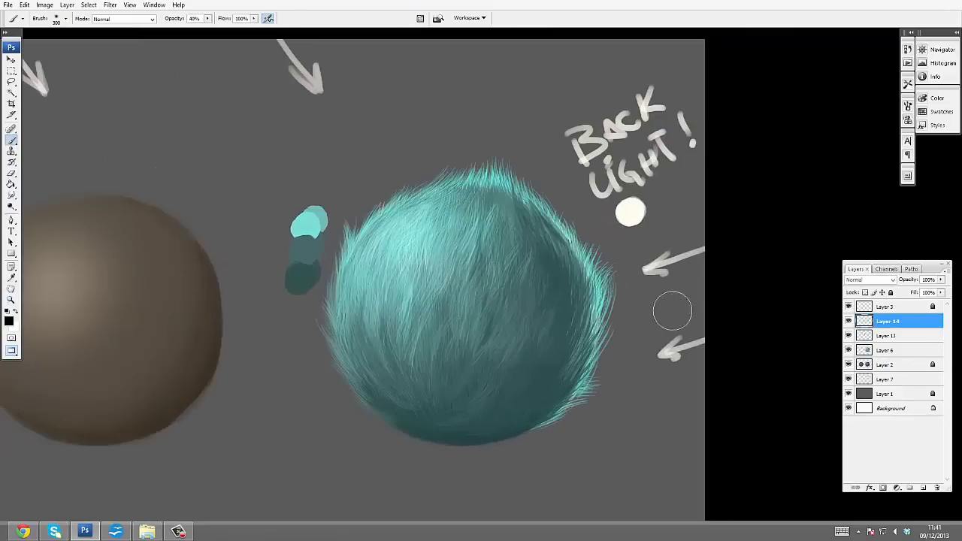
pyautogui.moveTo(391, 421)
pyautogui.mouseDown()
pyautogui.moveTo(457, 412)
pyautogui.moveTo(571, 316)
pyautogui.mouseUp()
pyautogui.press('3')
pyautogui.press('z')
pyautogui.hotkey('ctrl', '-')
pyautogui.hotkey('ctrl', '-')
pyautogui.hotkey('ctrl', '-')
pyautogui.hotkey('ctrl', 'e')
pyautogui.hotkey('ctrl', '+')
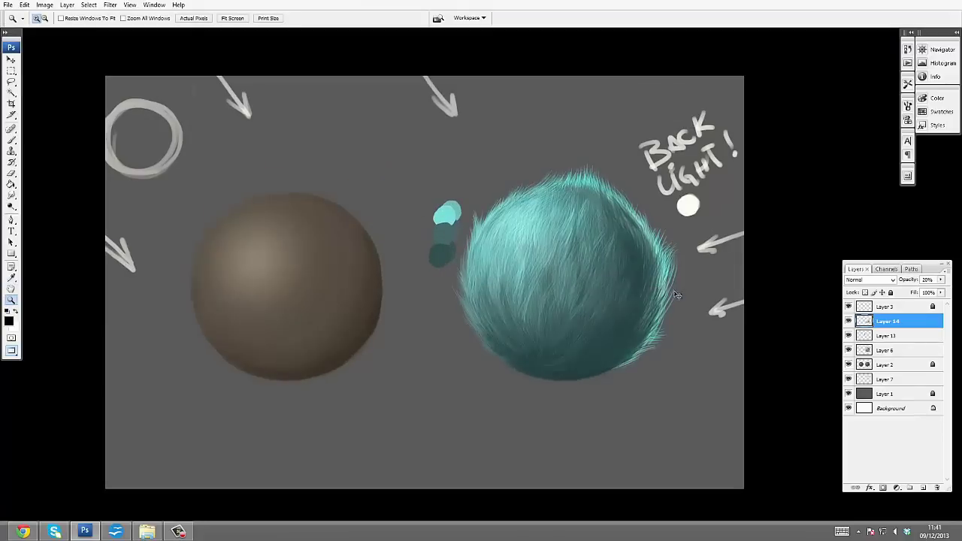
pyautogui.hotkey('ctrl', '+')
pyautogui.hotkey('ctrl', 'shift', 's')
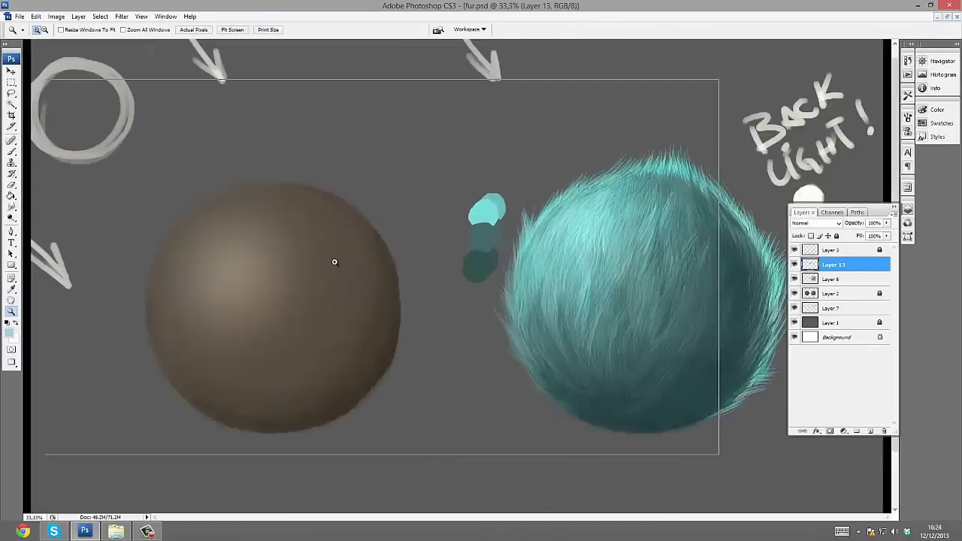
# Zoom in and paint the first long brown hair strokes down the ball
pyautogui.hotkey('ctrl', '+')
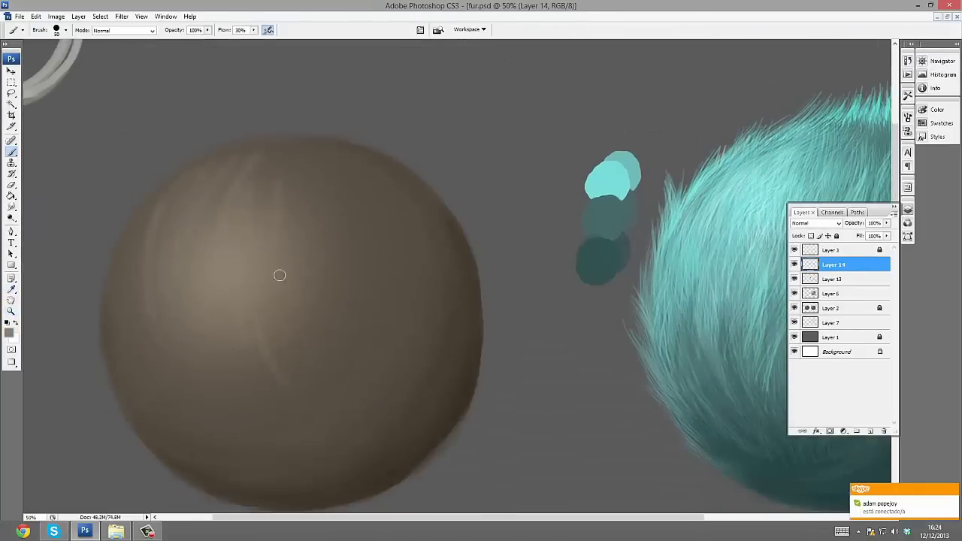
pyautogui.moveTo(324, 203); pyautogui.dragTo(334, 330)
pyautogui.moveTo(270, 211); pyautogui.dragTo(280, 354)
pyautogui.moveTo(203, 184); pyautogui.dragTo(218, 331)
pyautogui.moveTo(150, 195); pyautogui.dragTo(161, 368)
pyautogui.scroll(-3, 230, 434)
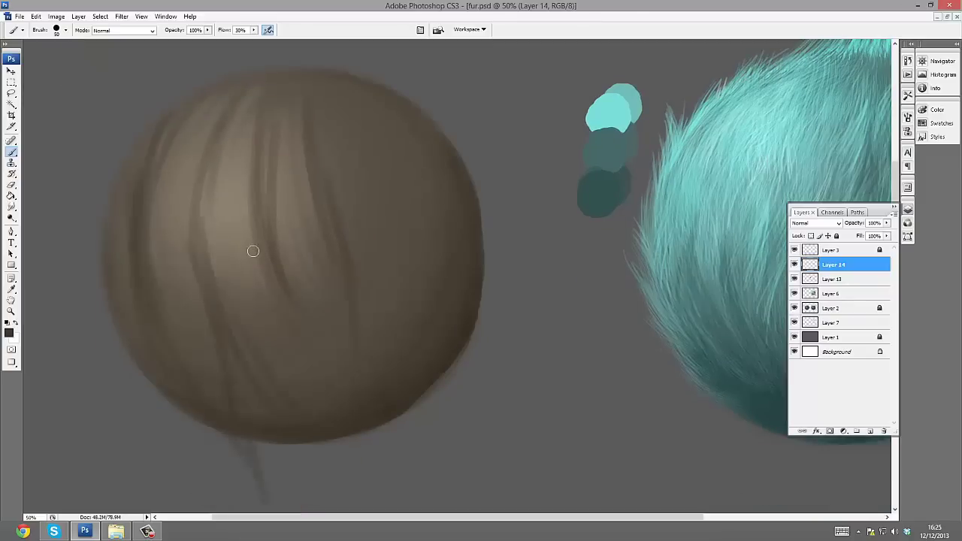
# Paint dark hair strands across the brown ball and along its left side
pyautogui.moveTo(316, 127); pyautogui.dragTo(380, 252)
pyautogui.moveTo(263, 120); pyautogui.dragTo(312, 301)
pyautogui.moveTo(218, 106); pyautogui.dragTo(240, 312)
pyautogui.moveTo(371, 129)
pyautogui.mouseDown()
pyautogui.moveTo(366, 163)
pyautogui.moveTo(429, 226)
pyautogui.mouseUp()
pyautogui.moveTo(271, 135); pyautogui.dragTo(313, 308)
pyautogui.moveTo(255, 166); pyautogui.dragTo(215, 357)
pyautogui.moveTo(176, 169); pyautogui.dragTo(154, 361)
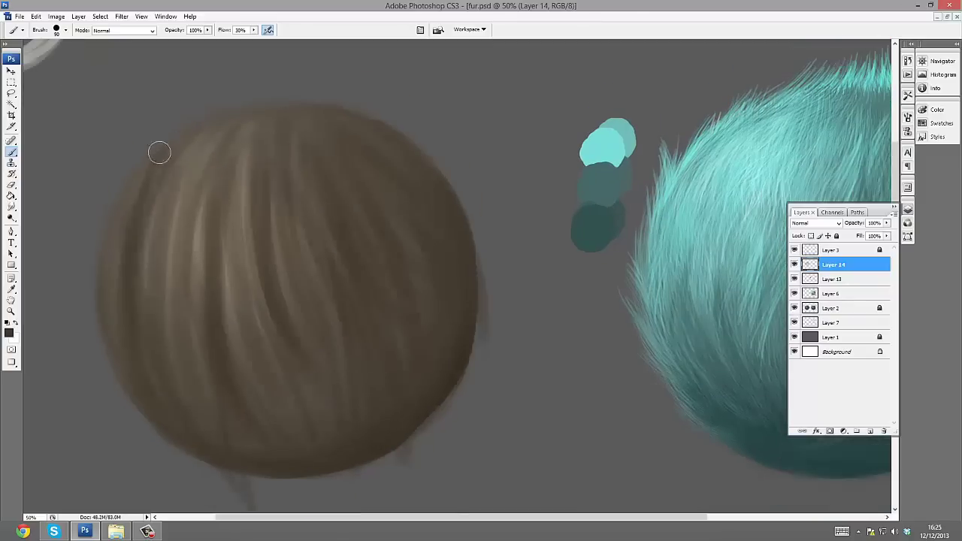
pyautogui.moveTo(159, 153); pyautogui.dragTo(197, 211)
pyautogui.moveTo(218, 199)
pyautogui.mouseDown()
pyautogui.moveTo(154, 296)
pyautogui.moveTo(197, 265)
pyautogui.mouseUp()
pyautogui.moveTo(187, 248); pyautogui.dragTo(187, 194)
pyautogui.moveTo(356, 425); pyautogui.dragTo(333, 369)
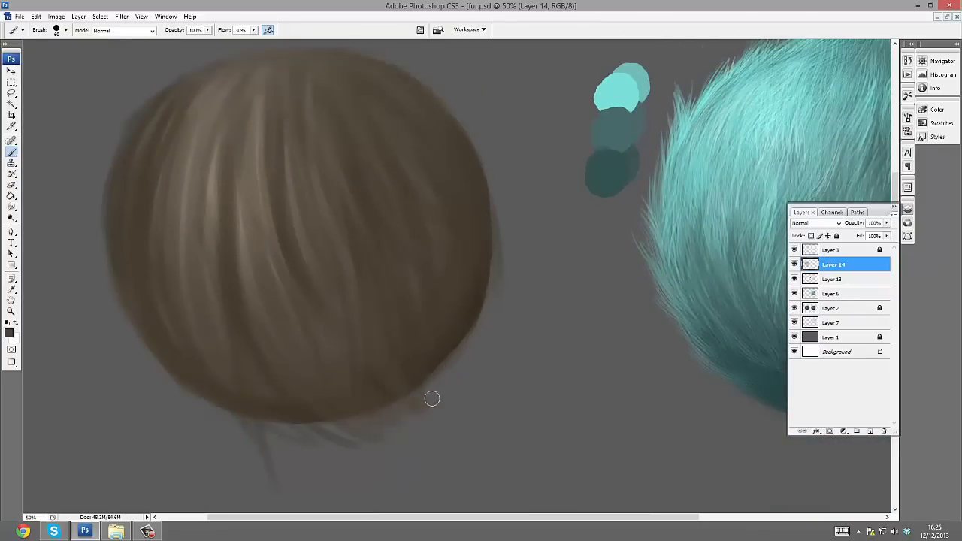
# Paint more fur strokes over the ball, enlarging the brush to size 100
pyautogui.scroll(3, 452, 339)
pyautogui.moveTo(504, 260); pyautogui.dragTo(534, 346)
pyautogui.moveTo(399, 299); pyautogui.dragTo(397, 347)
pyautogui.moveTo(335, 242); pyautogui.dragTo(399, 231)
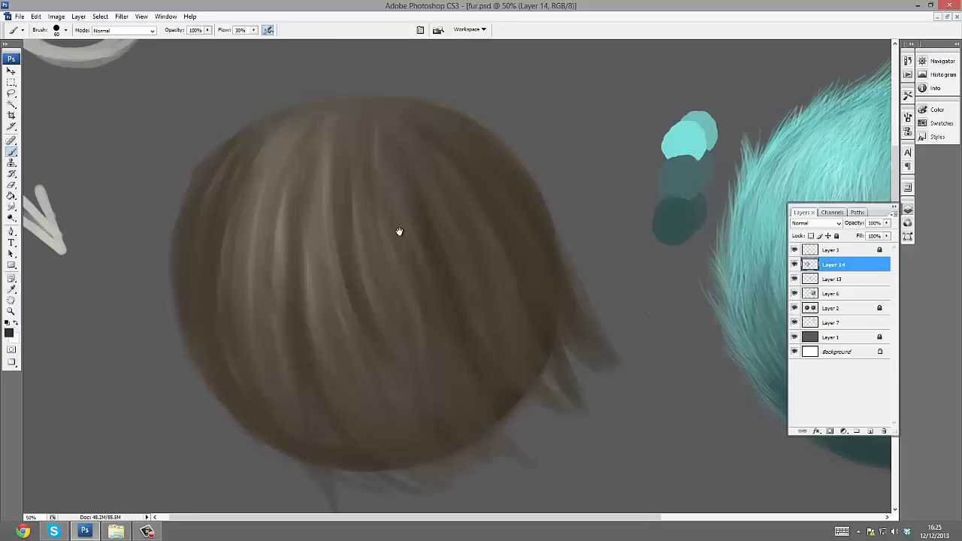
pyautogui.moveTo(203, 163); pyautogui.dragTo(172, 318)
pyautogui.moveTo(225, 267); pyautogui.dragTo(174, 409)
pyautogui.moveTo(282, 404); pyautogui.dragTo(275, 369)
pyautogui.moveTo(299, 240); pyautogui.dragTo(271, 379)
pyautogui.moveTo(331, 421)
pyautogui.mouseDown()
pyautogui.moveTo(297, 159)
pyautogui.moveTo(316, 286)
pyautogui.mouseUp()
pyautogui.press(']')
pyautogui.press(']')
pyautogui.press(']')
pyautogui.press(']')
pyautogui.moveTo(323, 113); pyautogui.dragTo(407, 308)
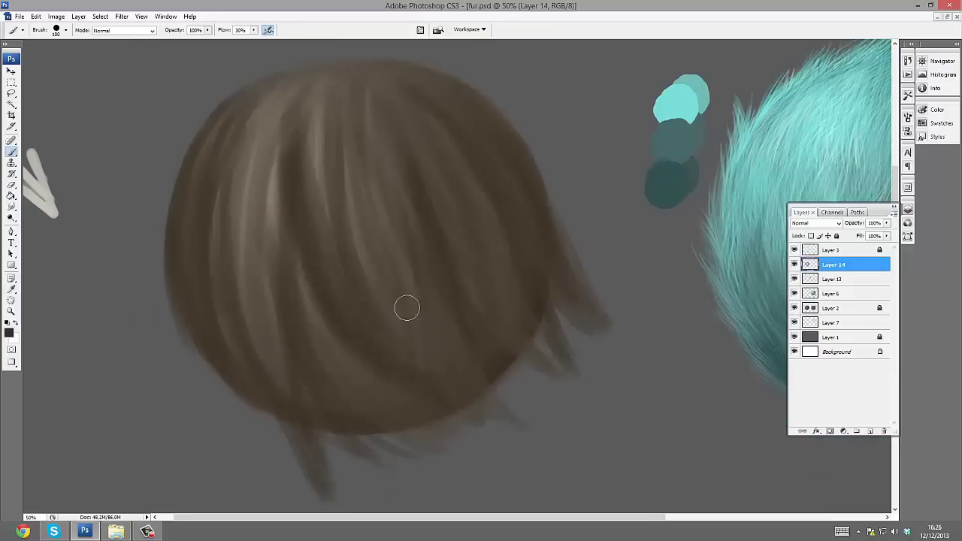
# Paint darker strands down the ball's middle and left centre
pyautogui.moveTo(329, 248); pyautogui.dragTo(312, 124)
pyautogui.moveTo(275, 167); pyautogui.dragTo(253, 271)
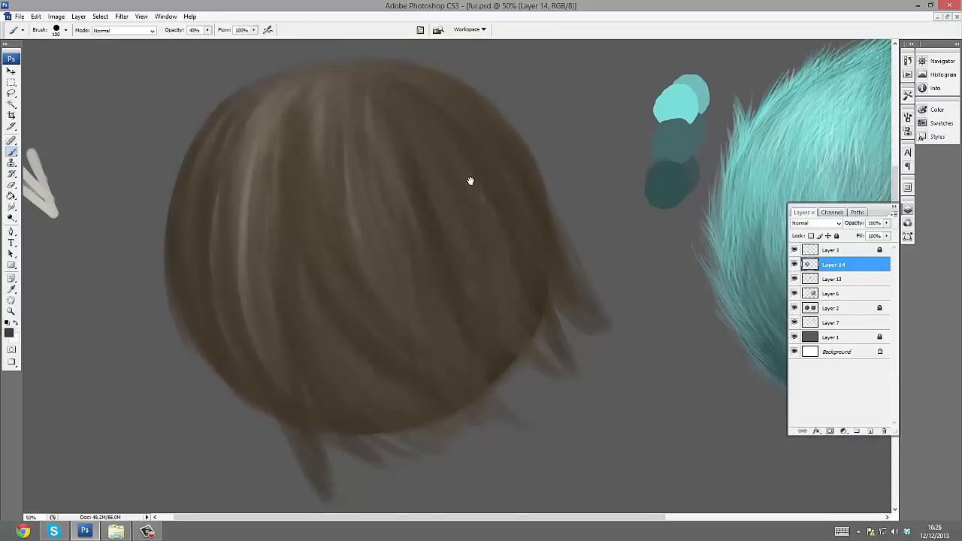
pyautogui.moveTo(471, 181); pyautogui.dragTo(497, 204)
pyautogui.moveTo(260, 398); pyautogui.dragTo(255, 443)
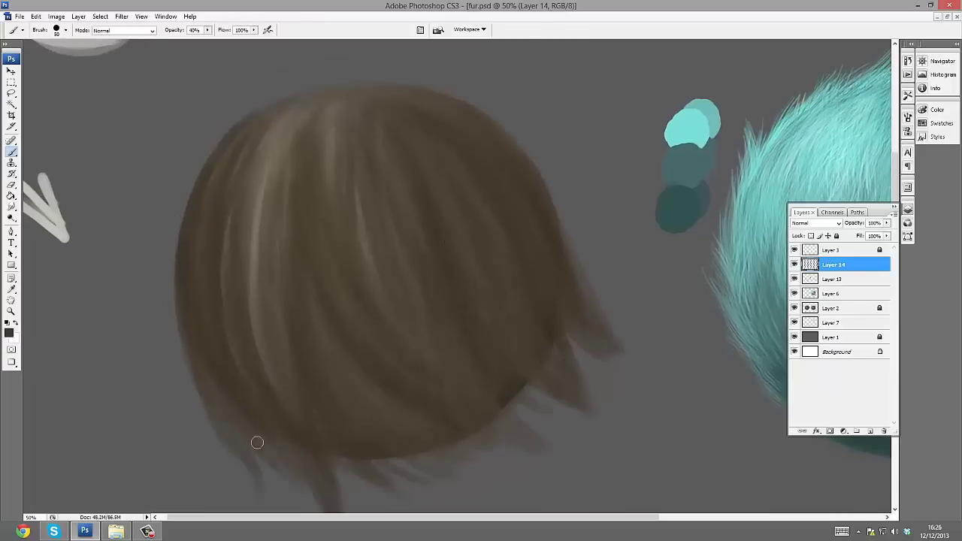
pyautogui.scroll(-1, 256, 443)
pyautogui.moveTo(384, 430); pyautogui.dragTo(451, 486)
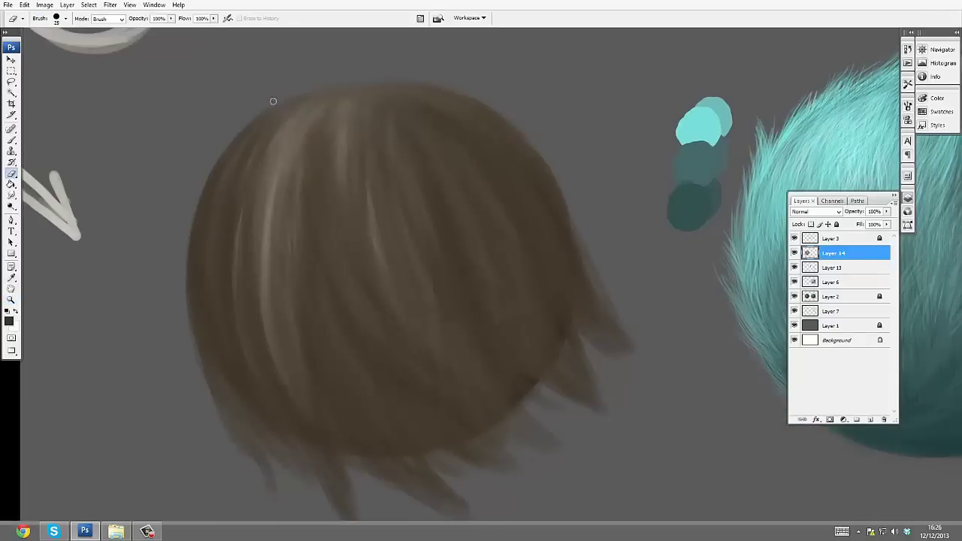
# On a new layer, paint light strands at the ball's upper-left
pyautogui.hotkey('ctrl', 'shift', 'alt', 'n')
pyautogui.moveTo(259, 139); pyautogui.dragTo(225, 308)
pyautogui.moveTo(210, 151); pyautogui.dragTo(203, 323)
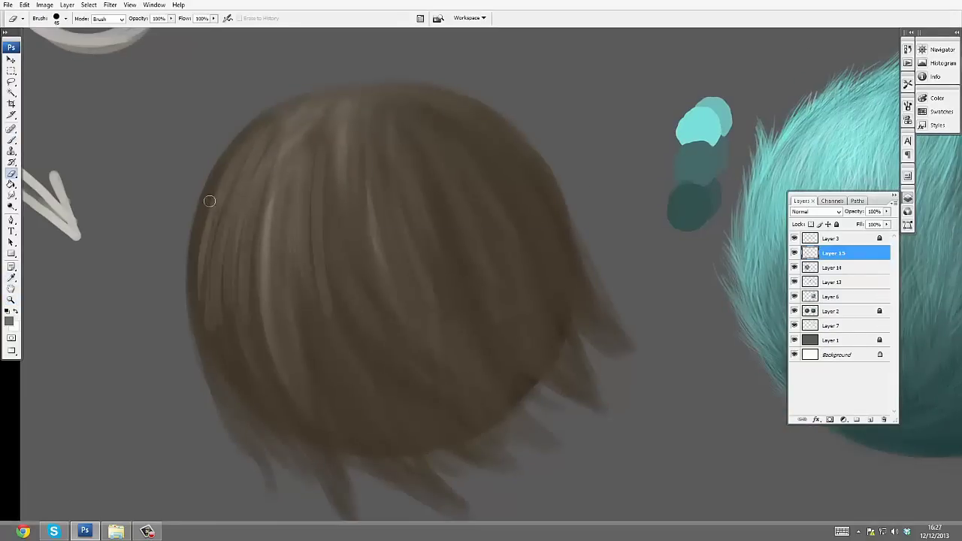
pyautogui.moveTo(208, 200); pyautogui.dragTo(215, 324)
pyautogui.moveTo(324, 188); pyautogui.dragTo(331, 301)
pyautogui.moveTo(240, 150); pyautogui.dragTo(225, 330)
# Tone down the light strands and add dark strands along the ball's top edge
pyautogui.press('e')
pyautogui.moveTo(211, 188); pyautogui.dragTo(226, 331)
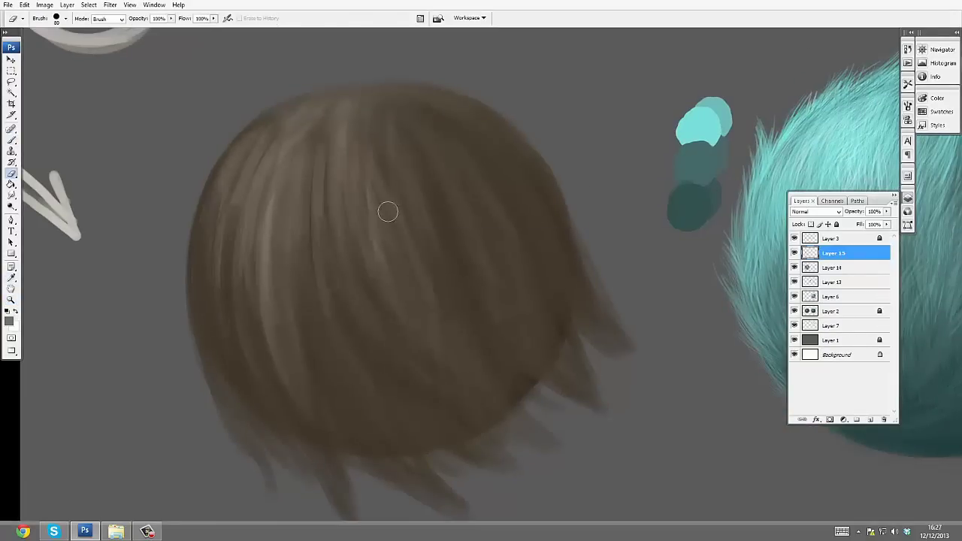
pyautogui.press('p')
pyautogui.press('b')
pyautogui.moveTo(267, 120)
pyautogui.mouseDown()
pyautogui.moveTo(304, 96)
pyautogui.moveTo(354, 87)
pyautogui.mouseUp()
# On a new layer with a 25–35 px brush, paint hair spikes along the ball's lower edge
pyautogui.press('[')
pyautogui.hotkey('ctrl', 'shift', 'alt', 'n')
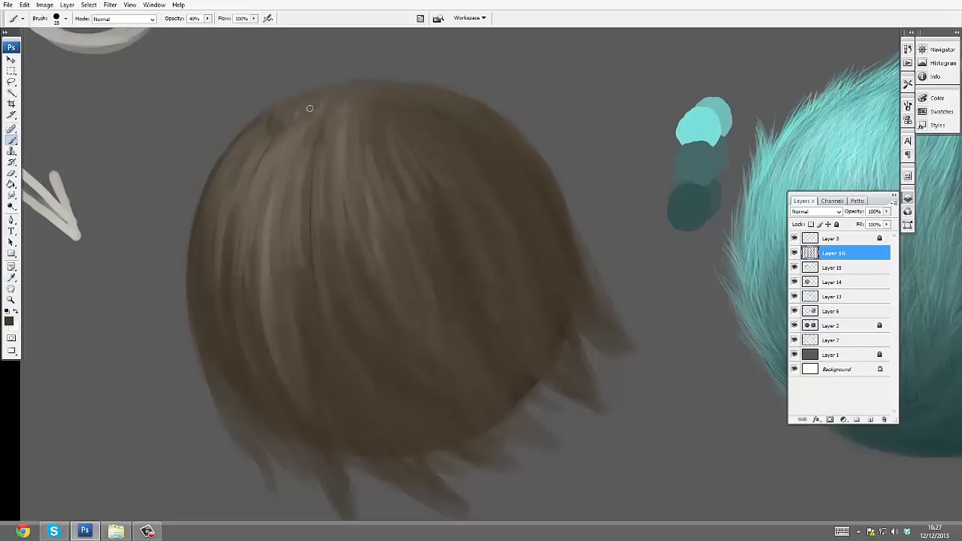
pyautogui.press('z')
pyautogui.keyDown('alt'); pyautogui.click(529, 264); pyautogui.keyUp('alt')
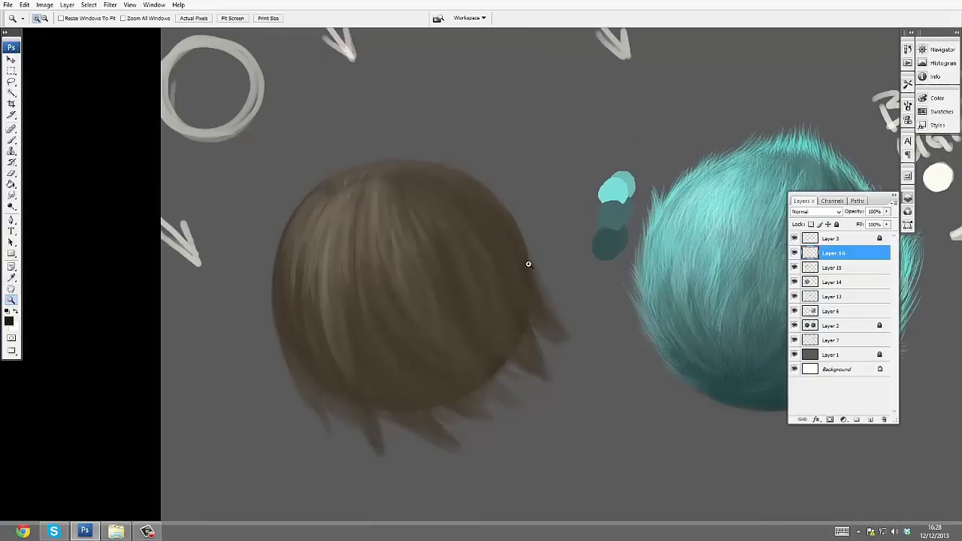
pyautogui.hotkey('ctrl', '+')
pyautogui.press('b')
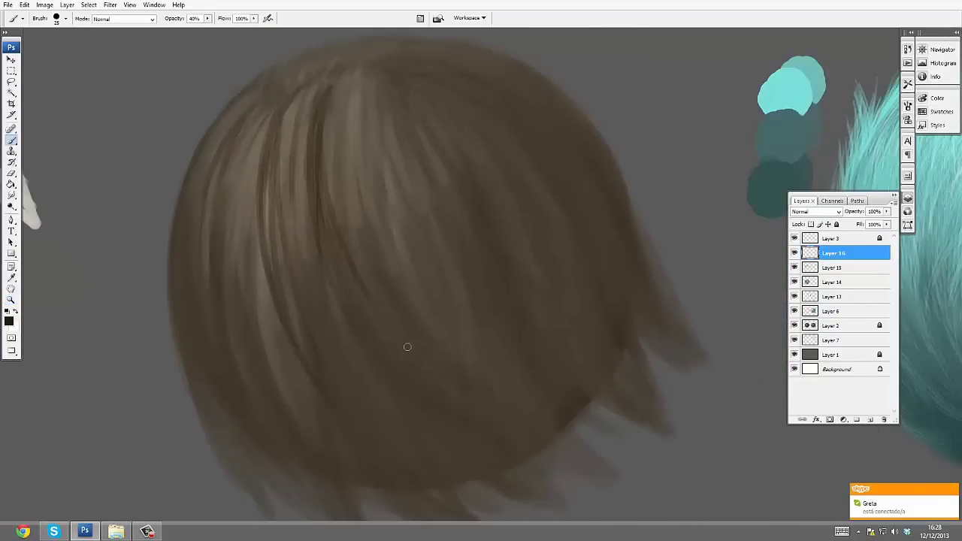
pyautogui.moveTo(497, 233); pyautogui.dragTo(434, 172)
pyautogui.press(']')
pyautogui.moveTo(554, 387); pyautogui.dragTo(452, 444)
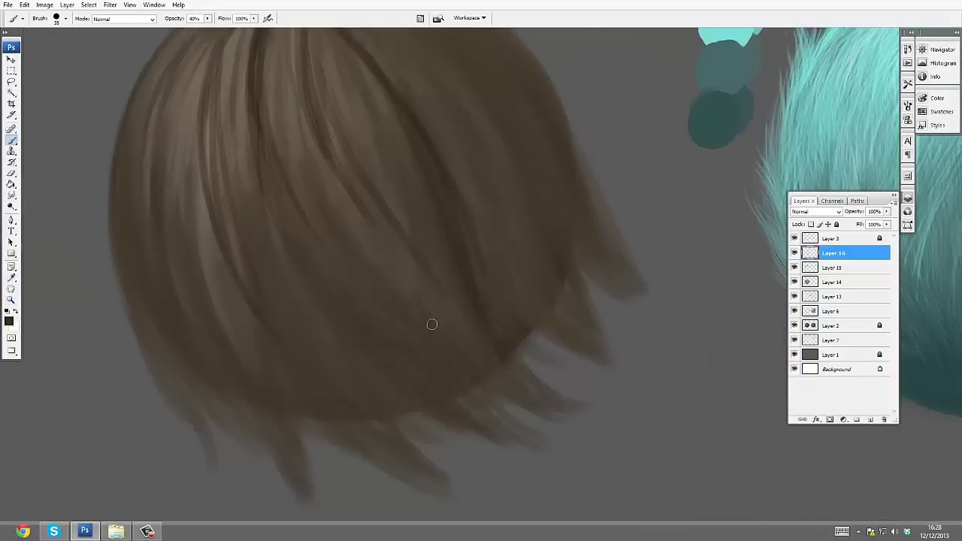
# Paint more strands and ragged hair tips along the ball's bottom edge
pyautogui.moveTo(373, 73); pyautogui.dragTo(343, 186)
pyautogui.moveTo(445, 349); pyautogui.dragTo(426, 318)
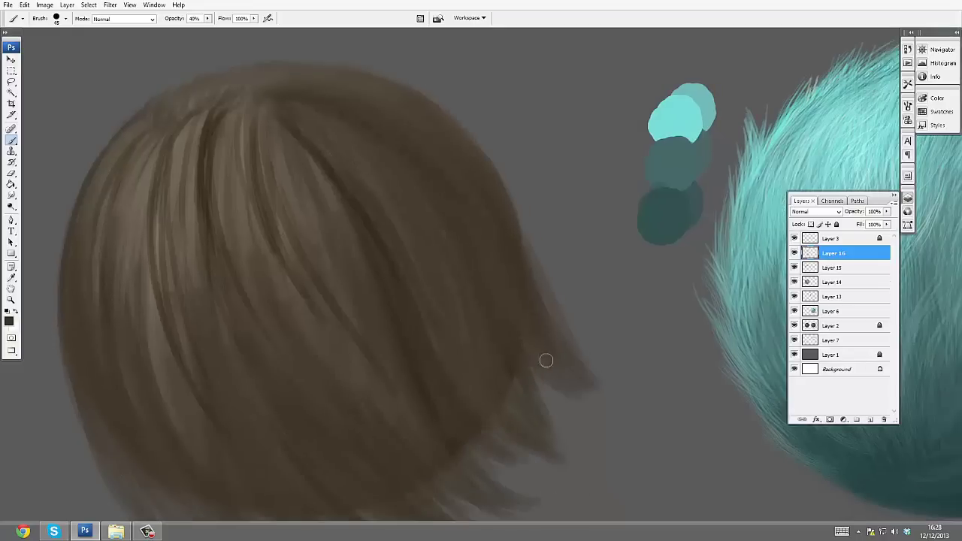
pyautogui.moveTo(300, 290); pyautogui.dragTo(313, 284)
pyautogui.moveTo(233, 131); pyautogui.dragTo(214, 286)
pyautogui.moveTo(125, 150); pyautogui.dragTo(179, 136)
pyautogui.moveTo(225, 391); pyautogui.dragTo(248, 289)
pyautogui.moveTo(308, 331); pyautogui.dragTo(226, 451)
pyautogui.moveTo(372, 391); pyautogui.dragTo(331, 455)
pyautogui.moveTo(428, 399); pyautogui.dragTo(369, 450)
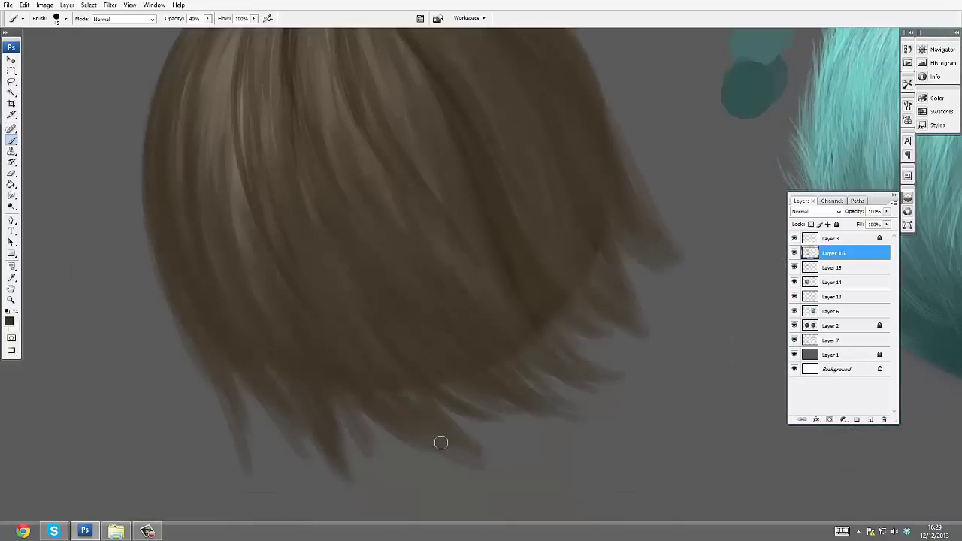
# On a new layer, paint a faint 10% light beige stroke along the hair's left edge
pyautogui.moveTo(354, 90)
pyautogui.mouseDown()
pyautogui.moveTo(355, 150)
pyautogui.moveTo(395, 241)
pyautogui.mouseUp()
pyautogui.hotkey('ctrl', '-')
pyautogui.moveTo(520, 231); pyautogui.dragTo(530, 251)
pyautogui.hotkey('ctrl', 'shift', 'alt', 'n')
pyautogui.press('[')
pyautogui.press('[')
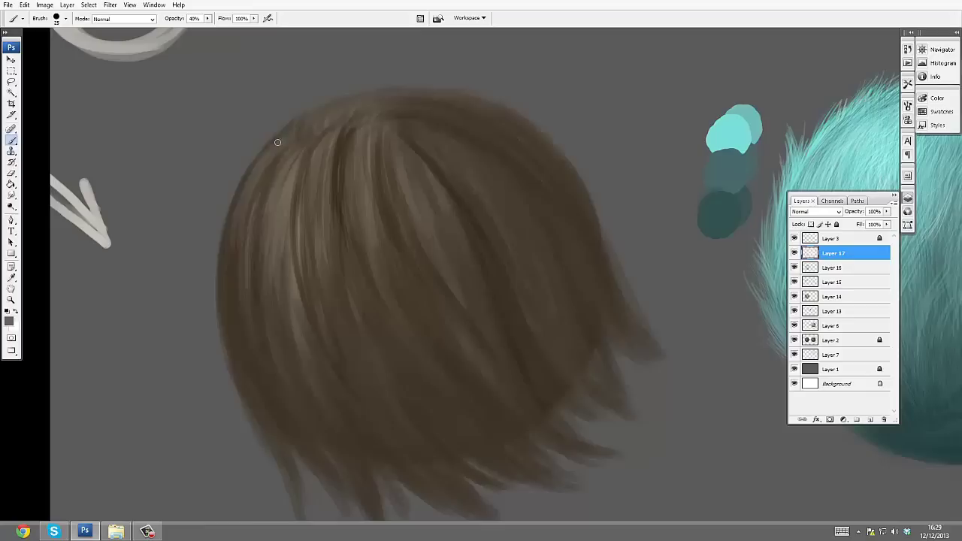
pyautogui.click(9, 321)
pyautogui.press('Return')
pyautogui.hotkey('ctrl', 'shift', 'alt', 'n')
pyautogui.press('1')
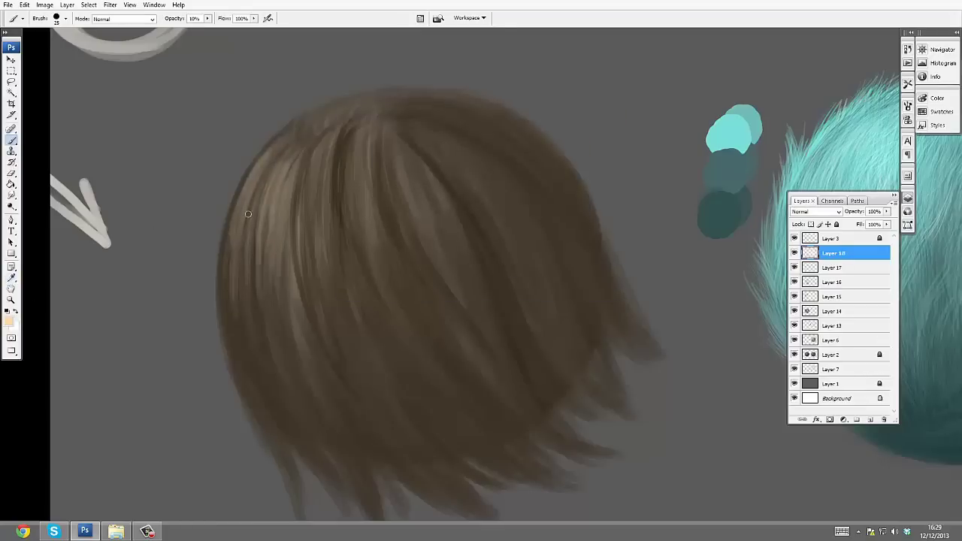
pyautogui.moveTo(248, 215); pyautogui.dragTo(227, 292)
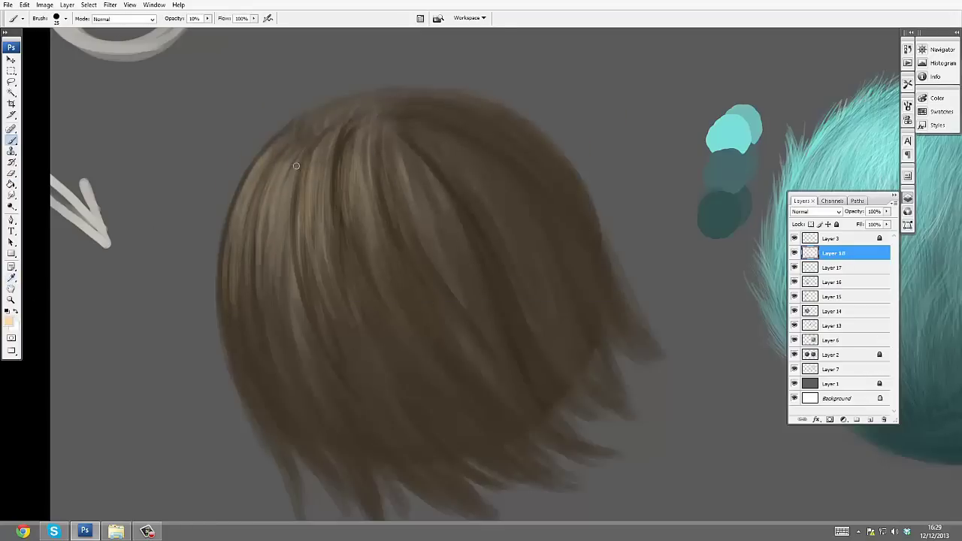
# On a new layer at 60% opacity, paint dark brown strands over the hair
pyautogui.hotkey('ctrl', '-')
pyautogui.click(9, 321)
pyautogui.click(394, 247)
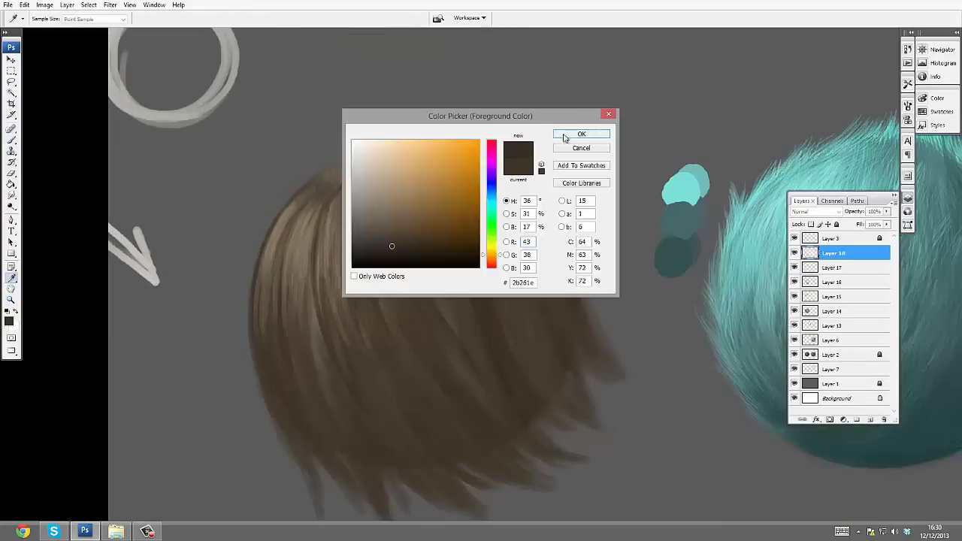
pyautogui.press('Return')
pyautogui.hotkey('ctrl', 'shift', 'alt', 'n')
pyautogui.press('6')
pyautogui.click(9, 321)
pyautogui.press('Return')
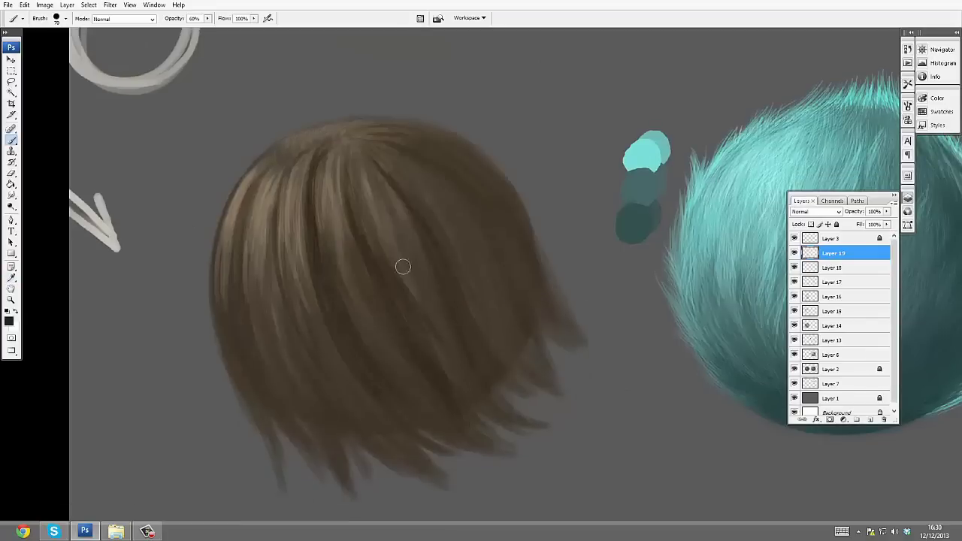
pyautogui.moveTo(402, 266)
pyautogui.mouseDown()
pyautogui.moveTo(419, 287)
pyautogui.moveTo(398, 476)
pyautogui.moveTo(369, 314)
pyautogui.moveTo(452, 173)
pyautogui.moveTo(507, 223)
pyautogui.moveTo(428, 184)
pyautogui.moveTo(500, 249)
pyautogui.moveTo(414, 206)
pyautogui.mouseUp()
# Merge the hair layers into Layer 14 and brighten the crown with a 125 px Dodge brush
pyautogui.keyDown('alt'); pyautogui.click(278, 189); pyautogui.keyUp('alt')
pyautogui.press('[')
pyautogui.press('[')
pyautogui.press('[')
pyautogui.press('[')
pyautogui.press('0')
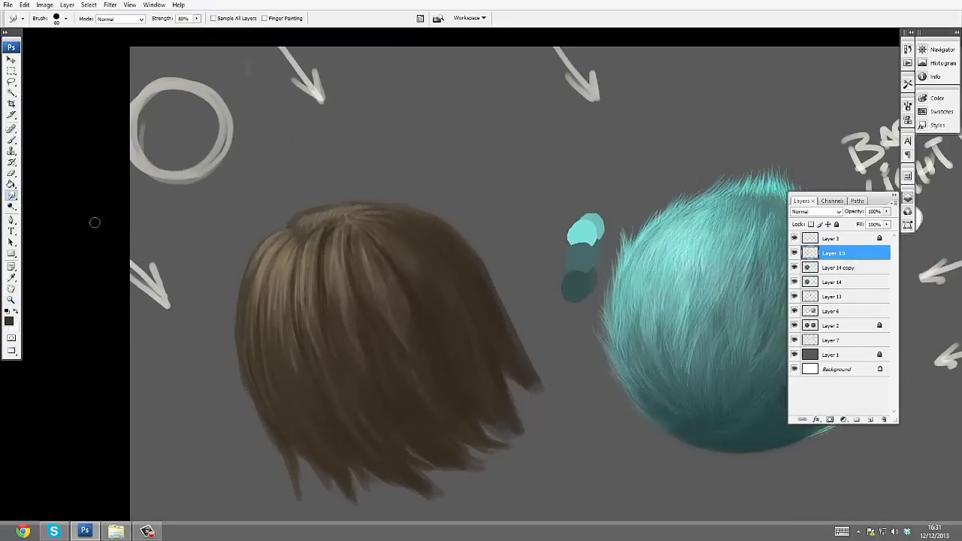
pyautogui.moveTo(369, 249); pyautogui.dragTo(412, 189)
pyautogui.hotkey('ctrl', 'shift', 'alt', 'n')
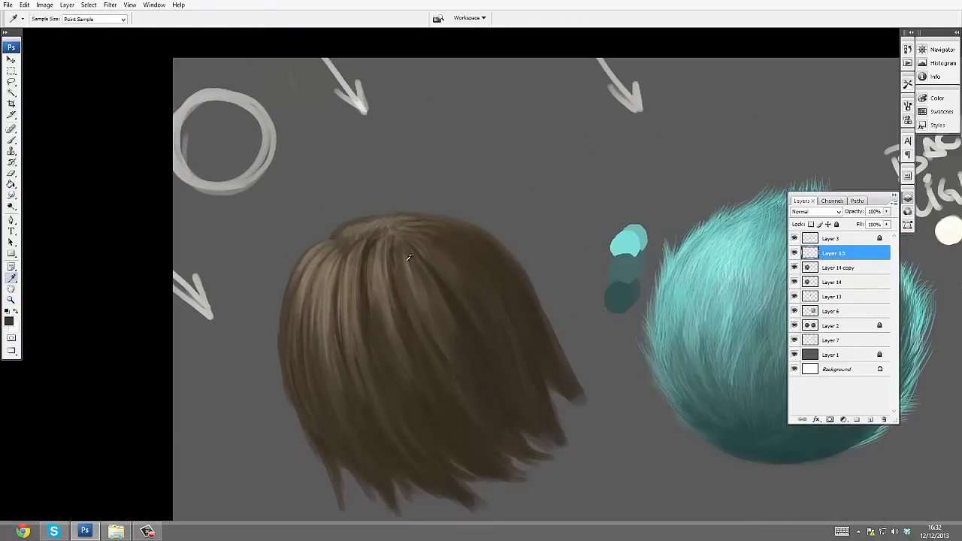
pyautogui.hotkey('ctrl', 'e')
pyautogui.hotkey('ctrl', 'e')
pyautogui.press('o')
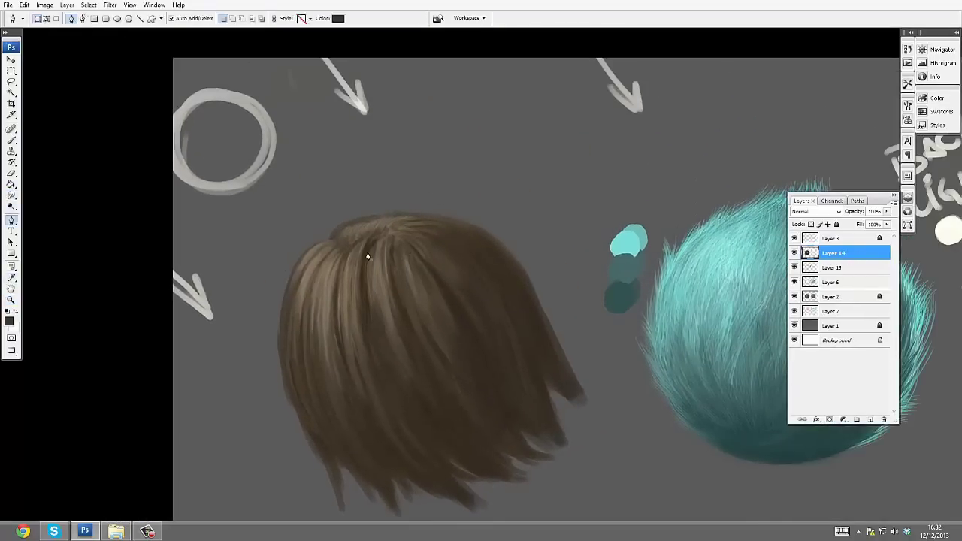
pyautogui.press('[')
pyautogui.press('[')
pyautogui.press('[')
pyautogui.press('[')
pyautogui.press('[')
pyautogui.press('[')
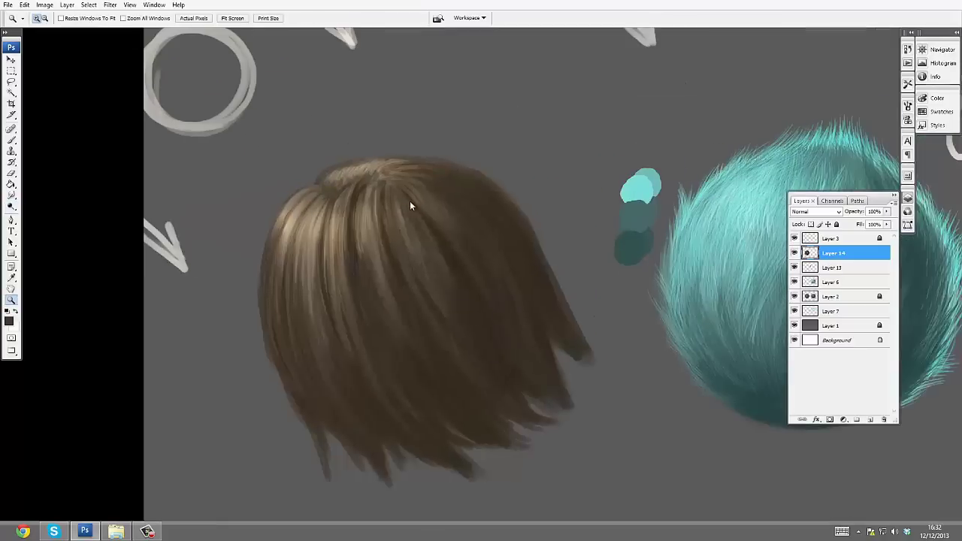
pyautogui.press('b')
# Paint light strands over the hair's right side, redoing one stroke
pyautogui.moveTo(308, 188); pyautogui.dragTo(391, 364)
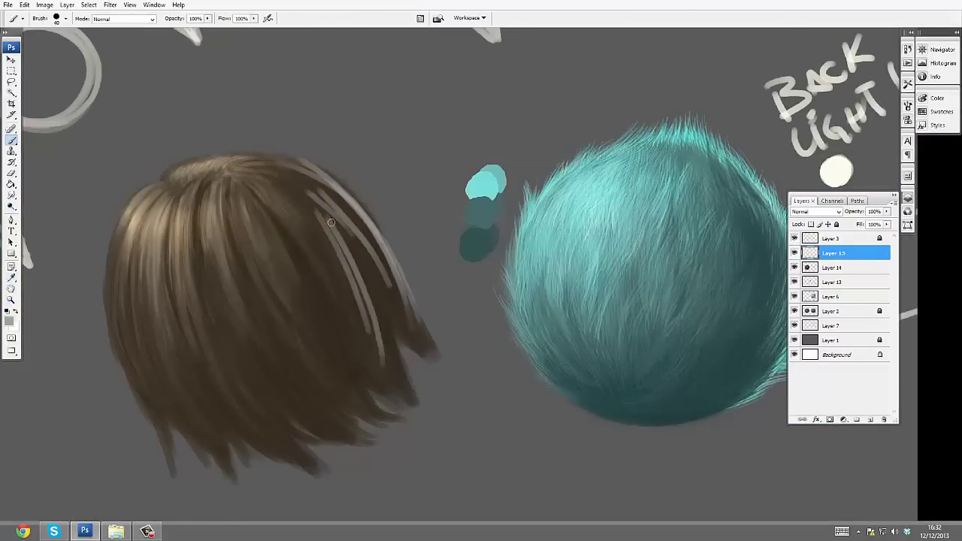
pyautogui.moveTo(331, 218); pyautogui.dragTo(376, 323)
pyautogui.hotkey('ctrl', 'z')
pyautogui.moveTo(335, 188); pyautogui.dragTo(297, 391)
# On a new layer, paint more light strands and fade the layer to 12% opacity
pyautogui.keyDown('alt'); pyautogui.click(288, 150); pyautogui.keyUp('alt')
pyautogui.hotkey('ctrl', 'shift', 'alt', 'n')
pyautogui.moveTo(293, 203); pyautogui.dragTo(399, 378)
pyautogui.moveTo(331, 196)
pyautogui.mouseDown()
pyautogui.moveTo(391, 361)
pyautogui.moveTo(353, 391)
pyautogui.mouseUp()
pyautogui.moveTo(316, 233); pyautogui.dragTo(301, 421)
pyautogui.press('h')
pyautogui.press('1')
pyautogui.press('2')
pyautogui.moveTo(367, 212); pyautogui.dragTo(392, 199)
# Pick a peach highlight colour on a new layer with a size 45 brush
pyautogui.press('b')
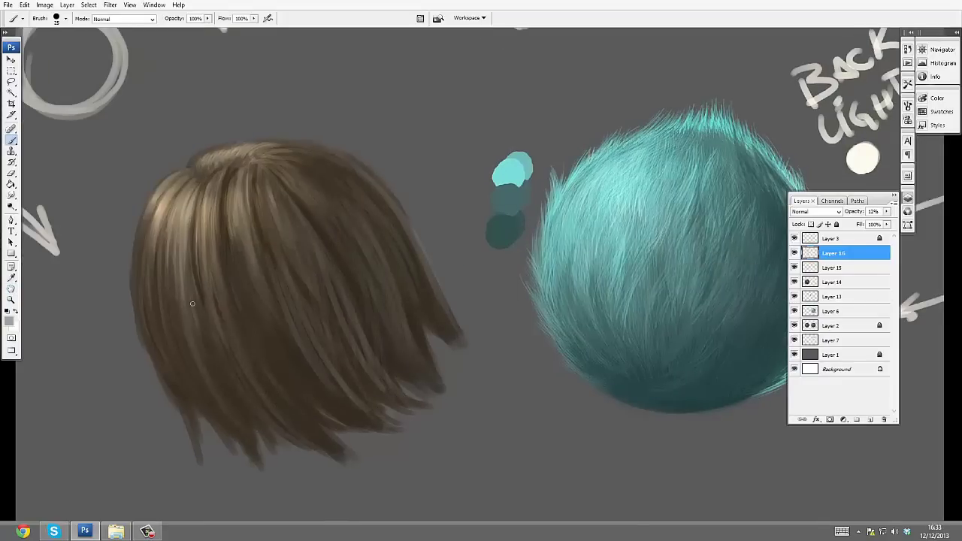
pyautogui.moveTo(404, 371)
pyautogui.mouseDown()
pyautogui.moveTo(344, 204)
pyautogui.moveTo(226, 248)
pyautogui.mouseUp()
pyautogui.click(10, 321)
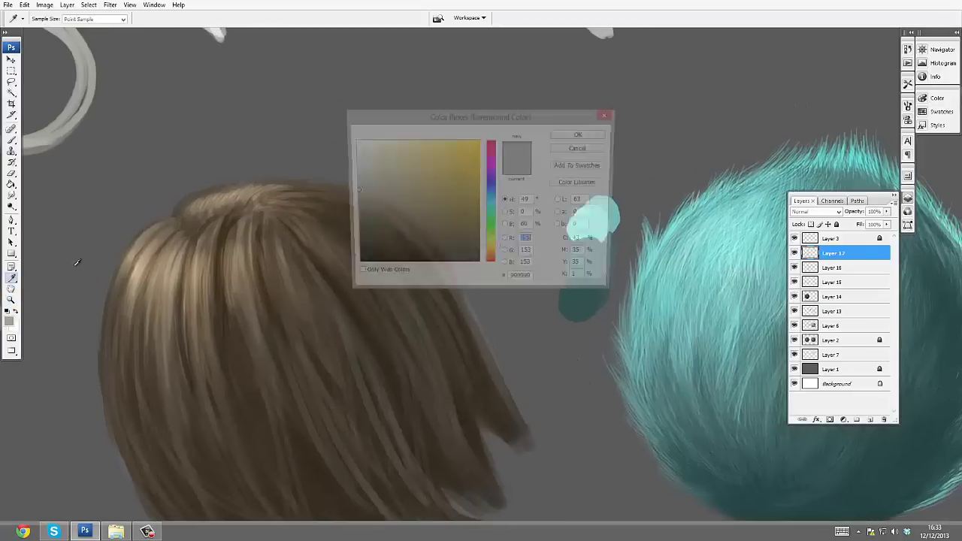
pyautogui.click(409, 145)
pyautogui.press('Return')
pyautogui.hotkey('ctrl', 'shift', 'alt', 'n')
pyautogui.press(']')
pyautogui.press(']')
pyautogui.click(489, 122)
# On a new layer above Layer 13, paint thin 10 px peach strands along the hair's edge and top-left
pyautogui.click(832, 311)
pyautogui.hotkey('ctrl', 'shift', 'alt', 'n')
pyautogui.press('[')
pyautogui.press('[')
pyautogui.press('[')
pyautogui.press('[')
pyautogui.moveTo(324, 169); pyautogui.dragTo(532, 421)
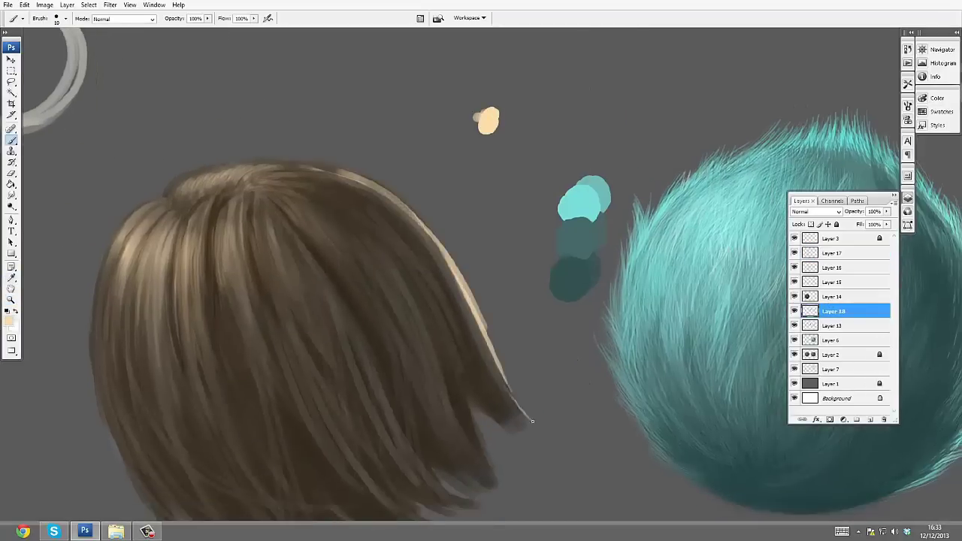
pyautogui.moveTo(456, 327)
pyautogui.mouseDown()
pyautogui.moveTo(435, 252)
pyautogui.moveTo(447, 320)
pyautogui.mouseUp()
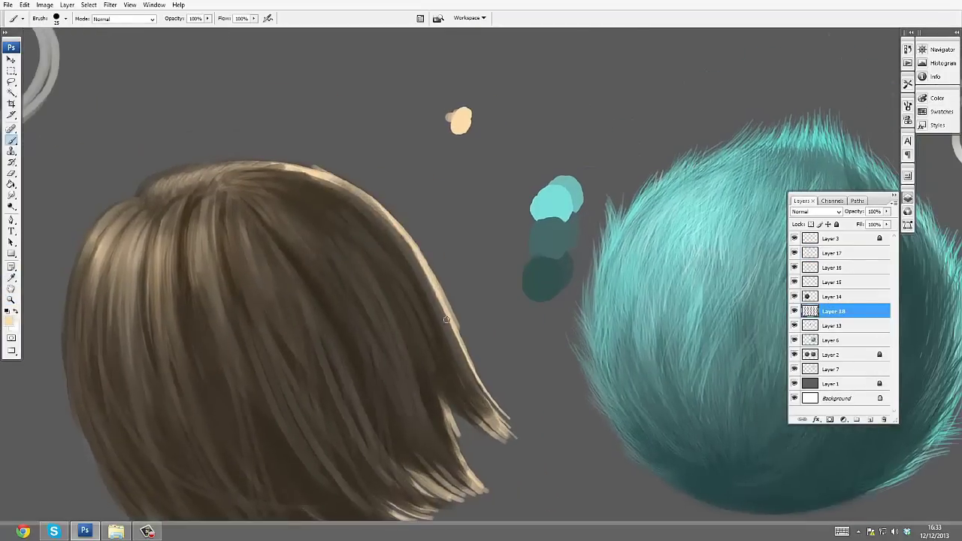
pyautogui.moveTo(509, 362); pyautogui.dragTo(607, 391)
pyautogui.moveTo(229, 224)
pyautogui.mouseDown()
pyautogui.moveTo(254, 179)
pyautogui.moveTo(272, 185)
pyautogui.mouseUp()
pyautogui.moveTo(214, 246); pyautogui.dragTo(278, 216)
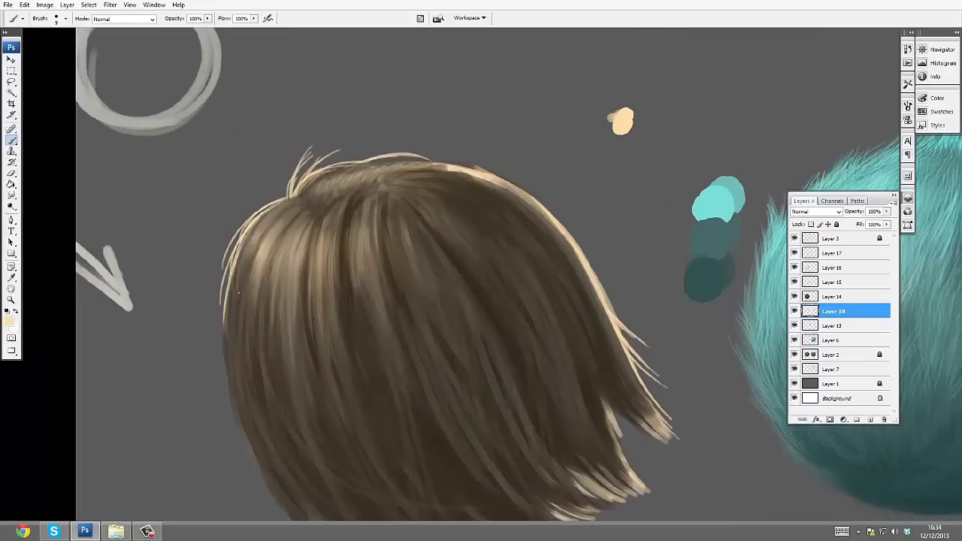
# Lighten the highlight strands on the hair with the Dodge tool
pyautogui.scroll(-5, 240, 293)
pyautogui.scroll(5, 239, 293)
pyautogui.hotkey('alt', ']')
pyautogui.hotkey('alt', ']')
pyautogui.hotkey('alt', ']')
pyautogui.hotkey('alt', ']')
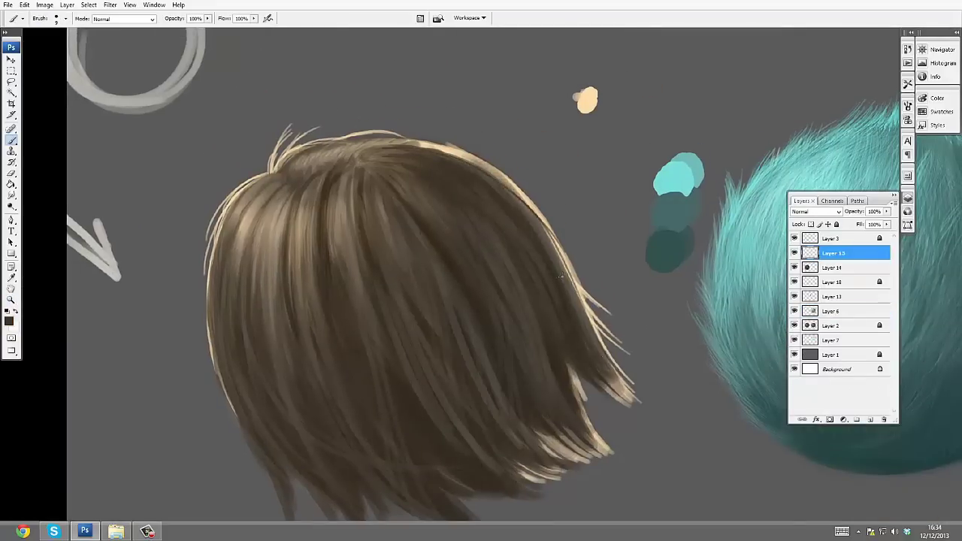
pyautogui.keyDown('alt'); pyautogui.click(572, 366); pyautogui.keyUp('alt')
pyautogui.press('o')
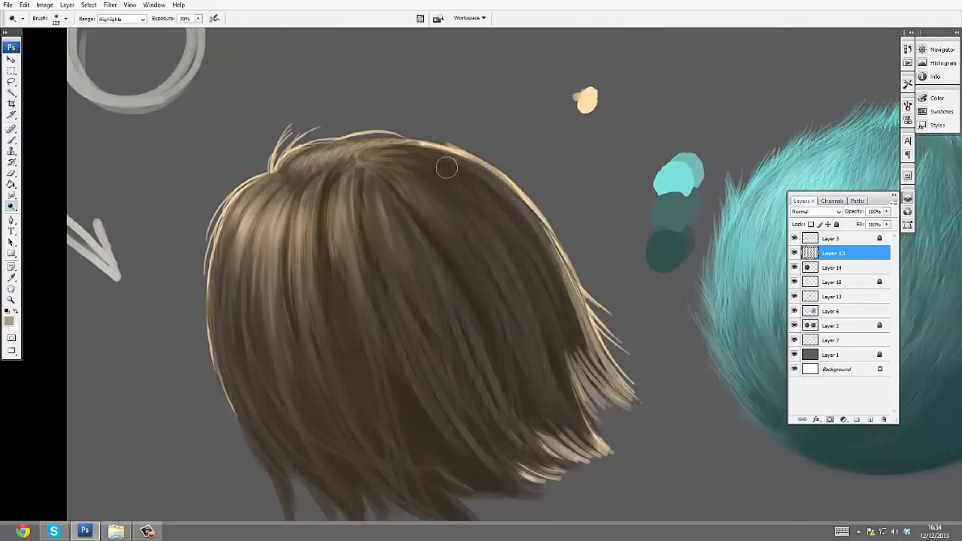
pyautogui.press('b')
# Step back through history to remove the last bright strands
pyautogui.scroll(-4, 236, 305)
pyautogui.scroll(5, 490, 217)
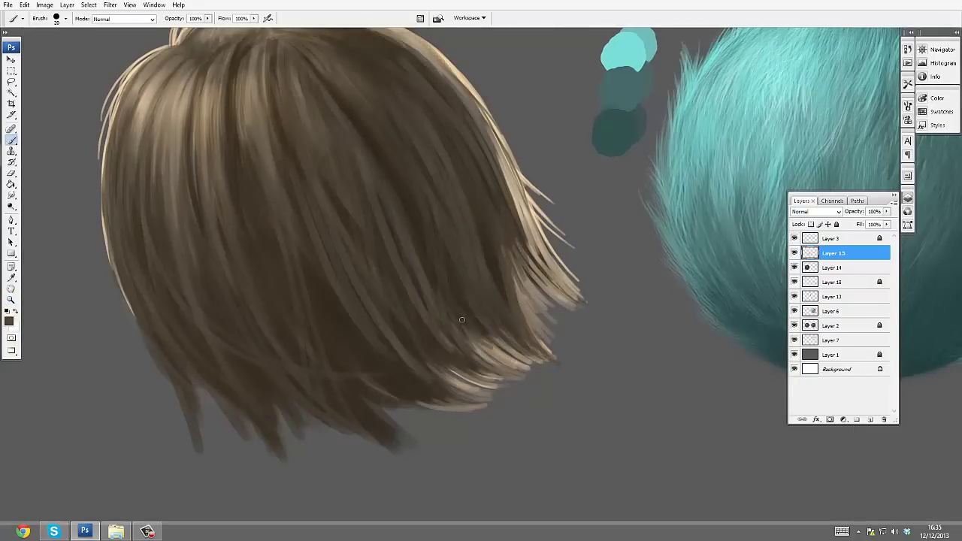
pyautogui.scroll(-3, 398, 286)
pyautogui.scroll(2, 398, 286)
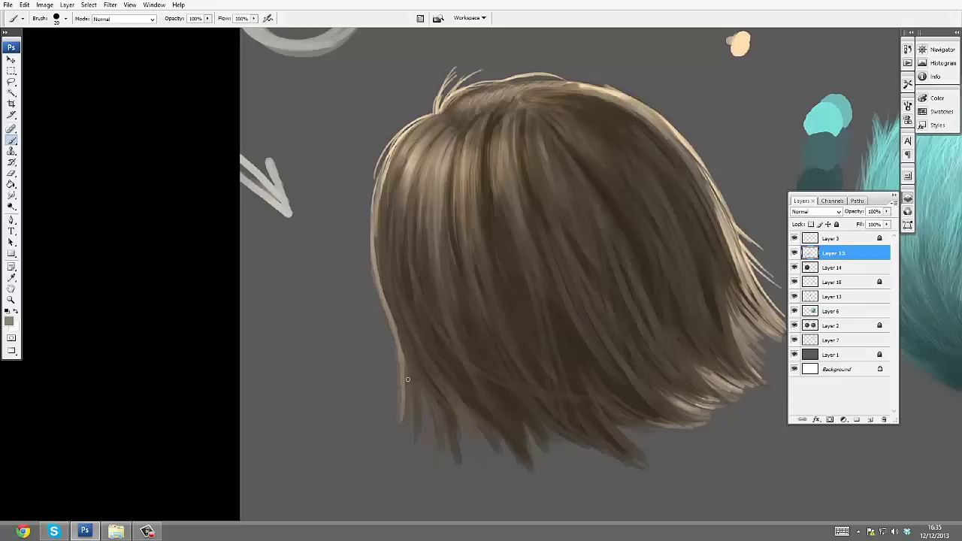
pyautogui.hotkey('ctrl', 'alt', 'z')
pyautogui.hotkey('ctrl', 'alt', 'z')
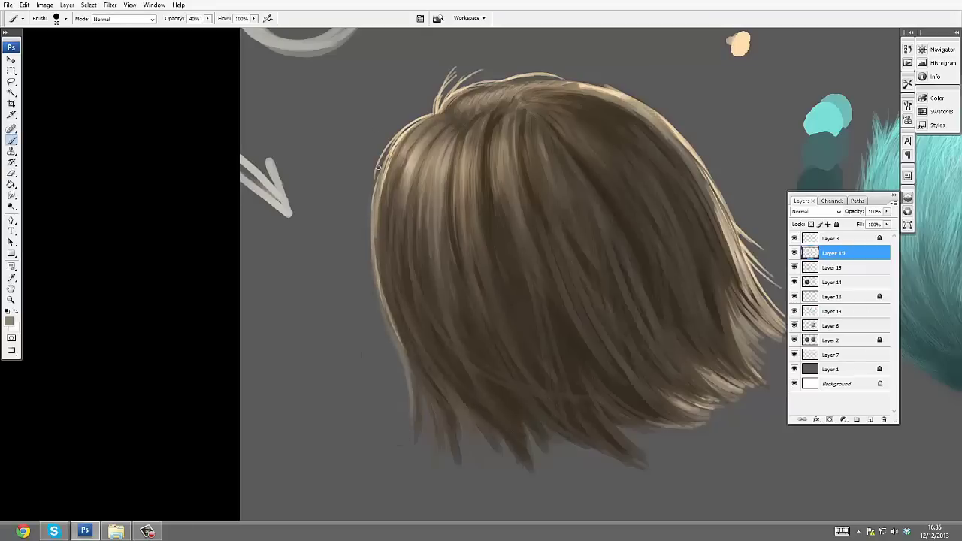
pyautogui.scroll(-3, 614, 196)
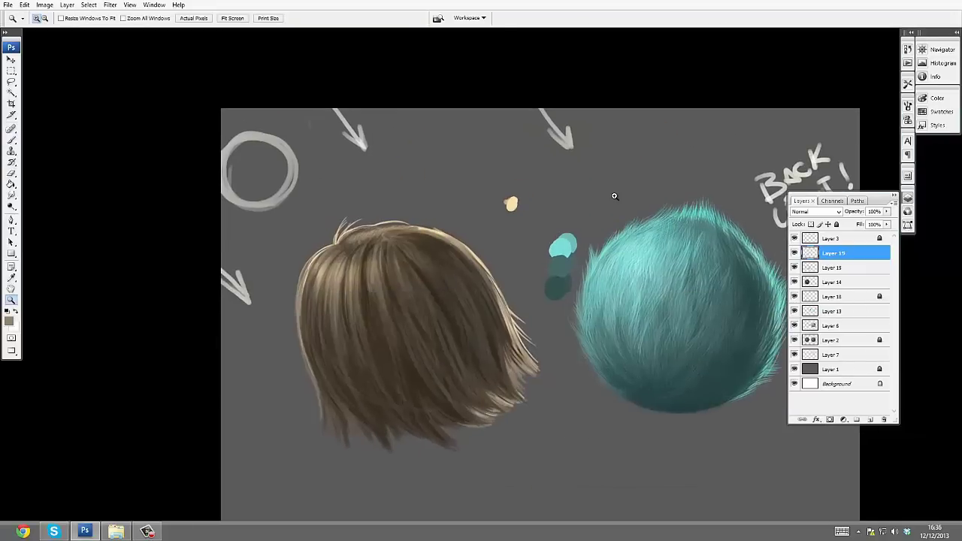
pyautogui.scroll(-2, 489, 279)
pyautogui.scroll(5, 489, 279)
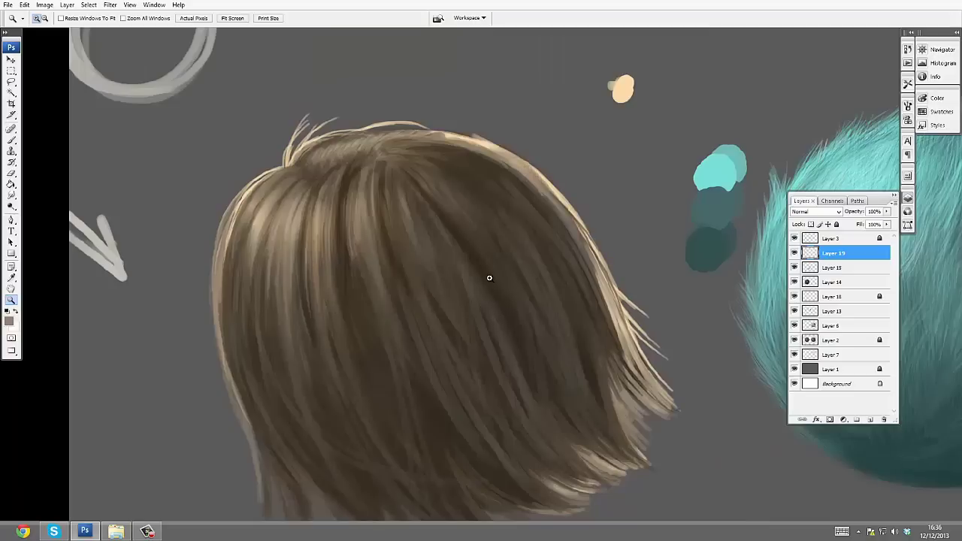
# On new layers, paint dark strands through the middle of the brown hair at 40% opacity
pyautogui.press('b')
pyautogui.hotkey('ctrl', 'shift', 'alt', 'n')
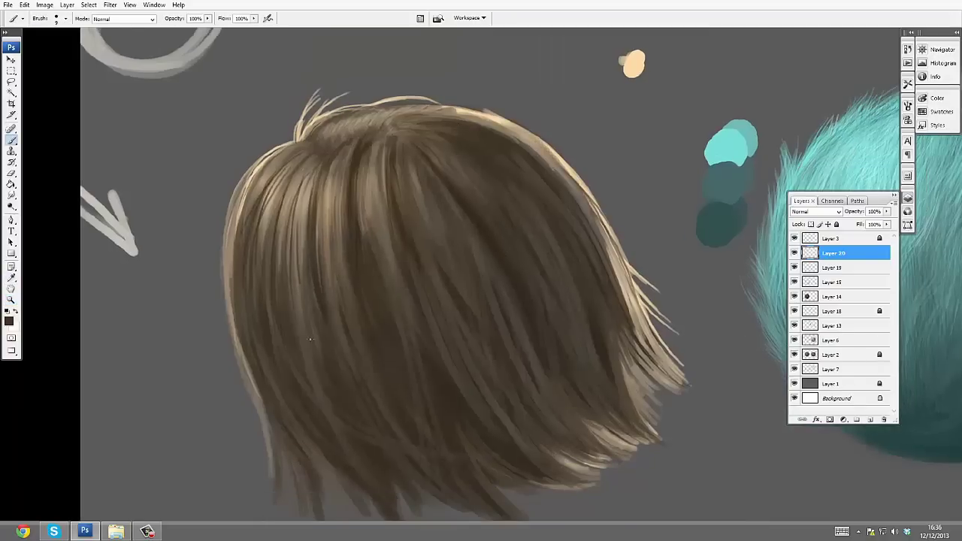
pyautogui.moveTo(284, 187); pyautogui.dragTo(271, 147)
pyautogui.hotkey('ctrl', 'shift', 'alt', 'n')
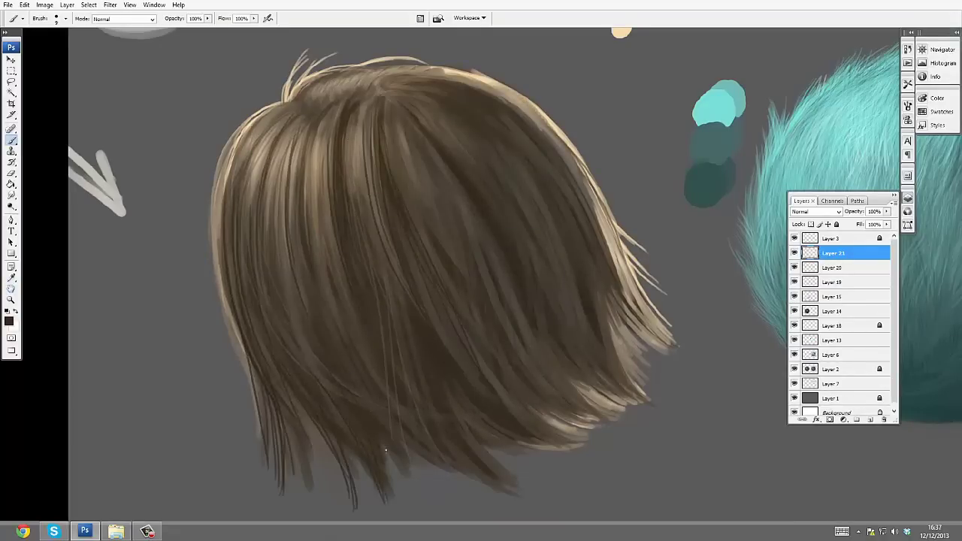
pyautogui.moveTo(536, 287)
pyautogui.mouseDown()
pyautogui.moveTo(460, 204)
pyautogui.moveTo(443, 211)
pyautogui.mouseUp()
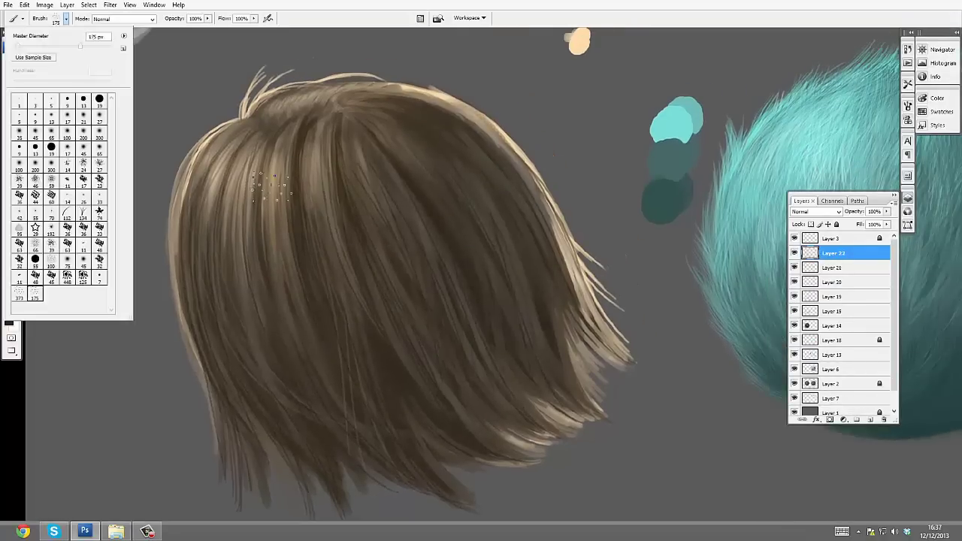
pyautogui.hotkey('ctrl', 'shift', 'alt', 'n')
pyautogui.hotkey('ctrl', 'shift', 'alt', 'n')
pyautogui.moveTo(344, 107); pyautogui.dragTo(435, 374)
pyautogui.press('4')
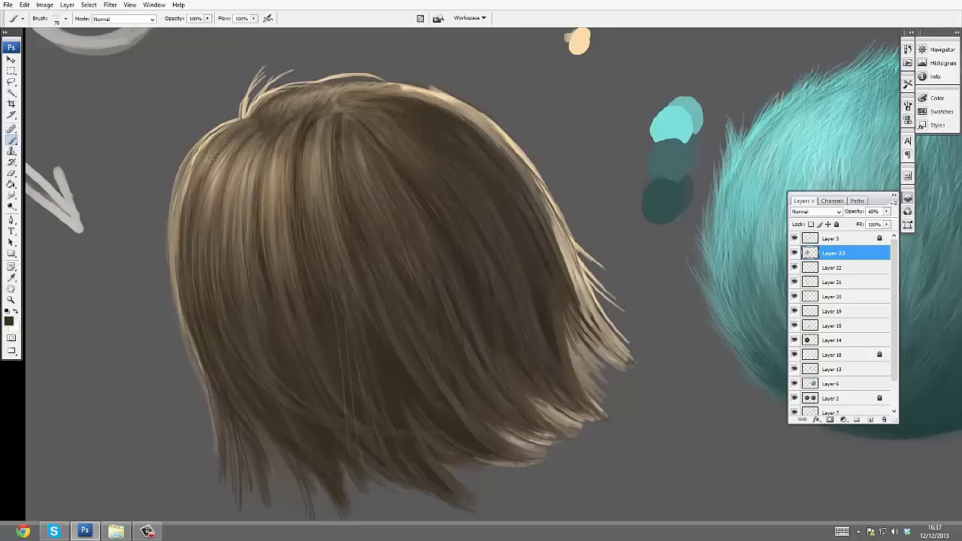
# Add a crown strand layer, then merge the strand layers together with Ctrl+E
pyautogui.hotkey('ctrl', 'shift', 'alt', 'n')
pyautogui.moveTo(421, 155)
pyautogui.mouseDown()
pyautogui.moveTo(361, 155)
pyautogui.moveTo(481, 154)
pyautogui.mouseUp()
pyautogui.click(66, 18)
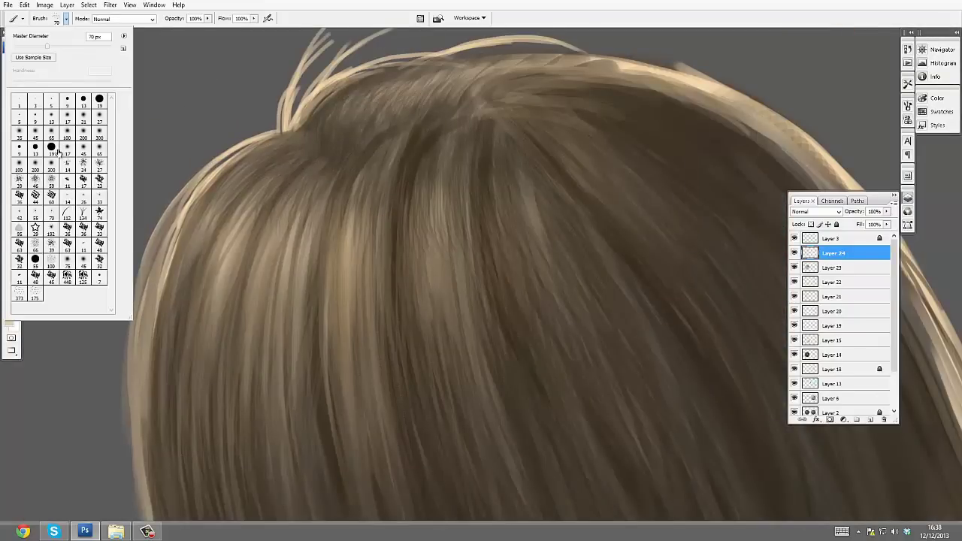
pyautogui.press('Escape')
pyautogui.press('e')
pyautogui.hotkey('ctrl', 'e')
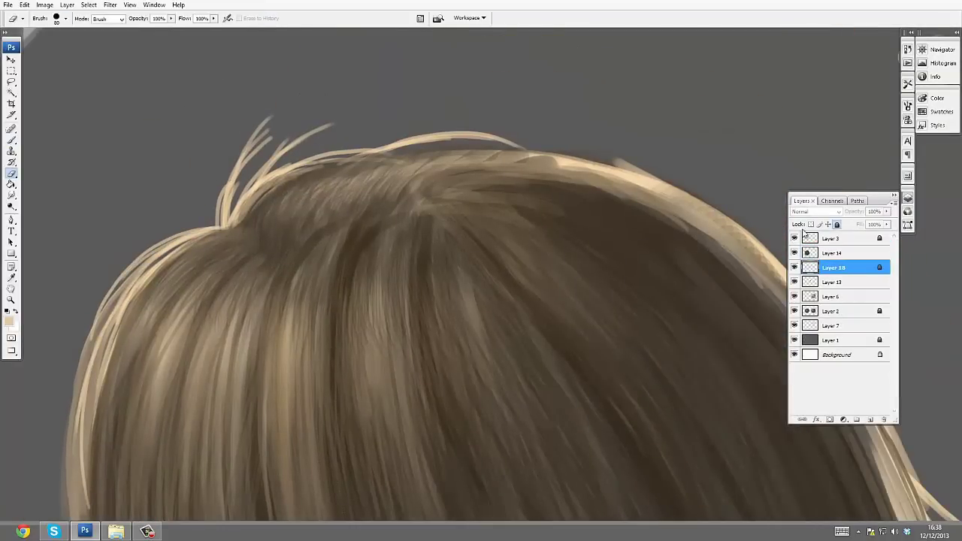
pyautogui.hotkey('alt', ']')
pyautogui.hscroll(3, 455, 130)
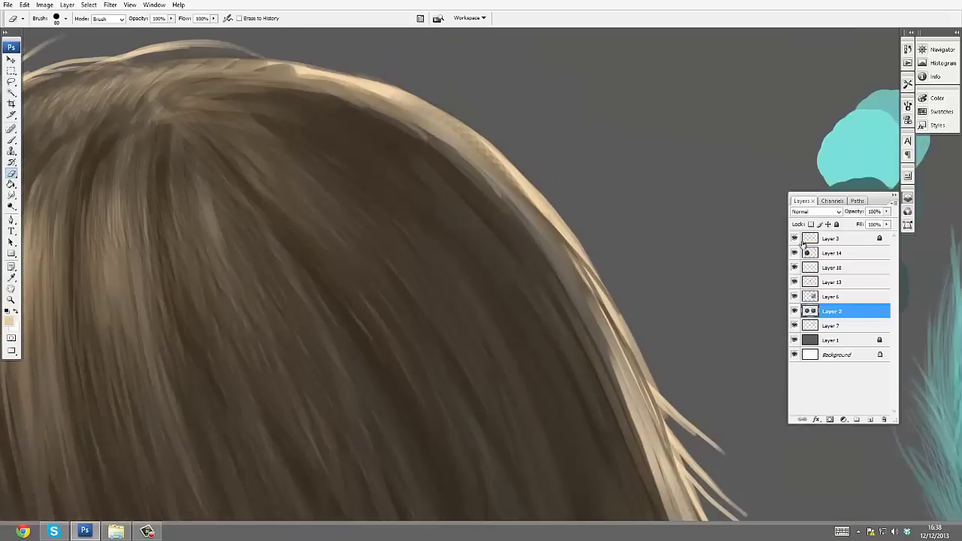
# Paint dark and light strokes along the hair top and lower Layer 14 to 40% opacity
pyautogui.press('b')
pyautogui.moveTo(436, 129); pyautogui.dragTo(232, 155)
pyautogui.moveTo(279, 126); pyautogui.dragTo(418, 121)
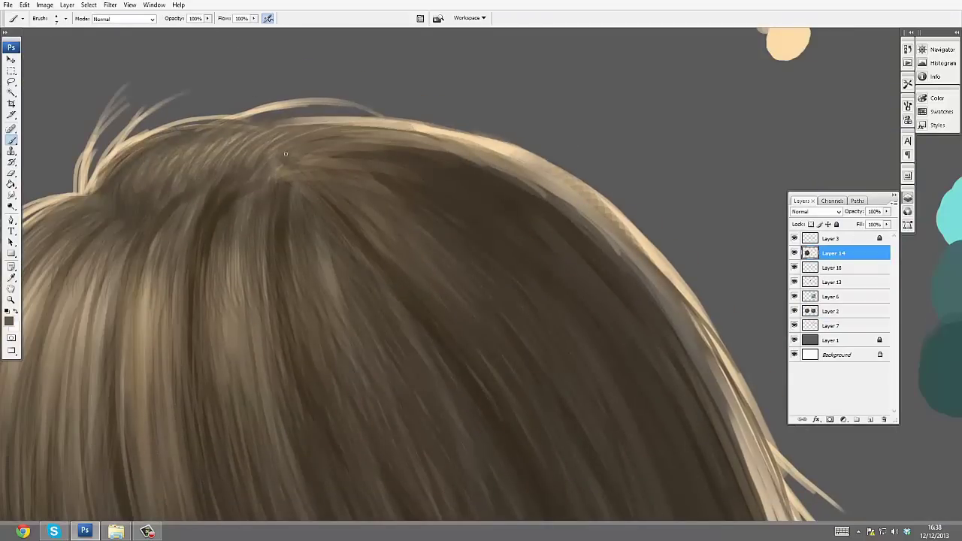
pyautogui.scroll(-3, 376, 136)
pyautogui.press('h')
pyautogui.press('4')
pyautogui.moveTo(526, 316); pyautogui.dragTo(404, 180)
pyautogui.hotkey('ctrl', '0')
# Merge the extra new layer down and zoom in on the brown hair's crown
pyautogui.press('b')
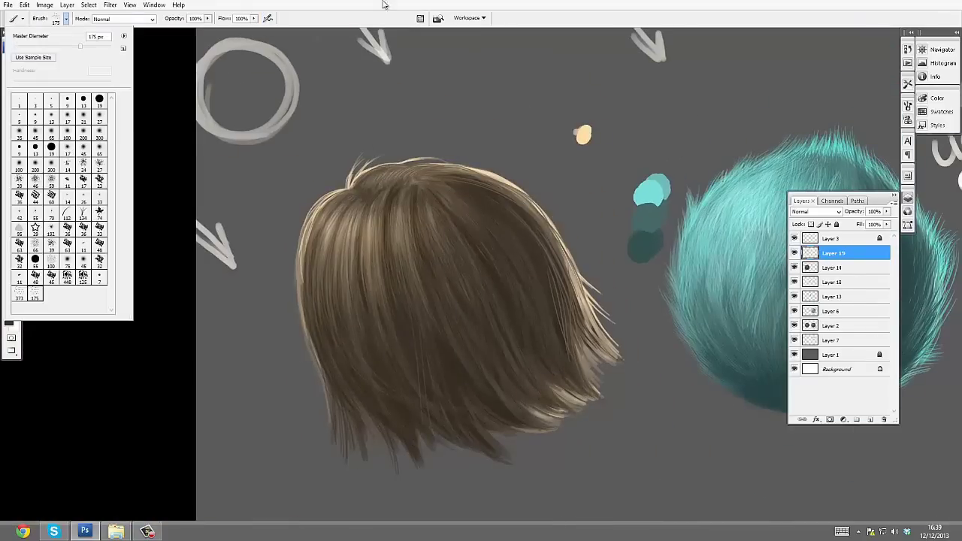
pyautogui.hotkey('ctrl', 'shift', 'alt', 'n')
pyautogui.press('h')
pyautogui.hotkey('ctrl', 'e')
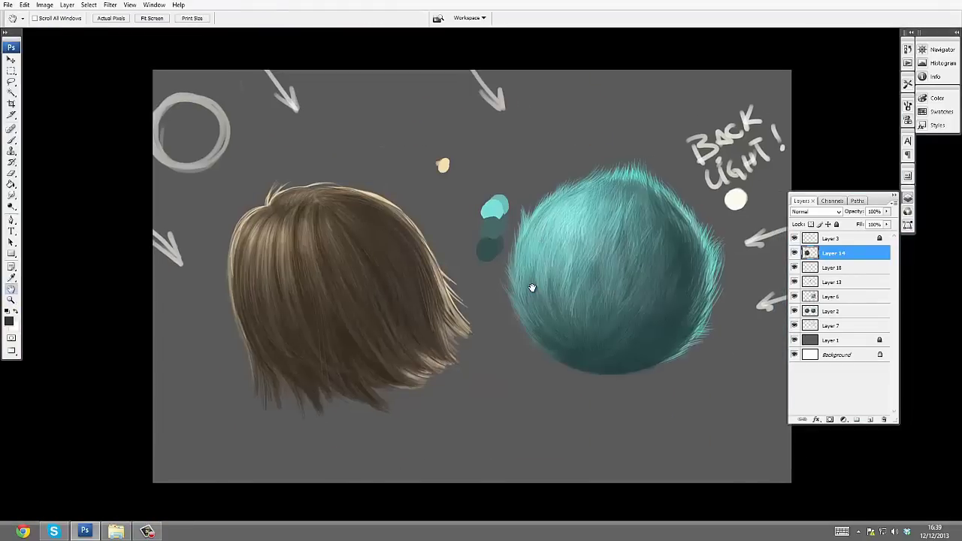
pyautogui.press('z')
pyautogui.click(344, 279)
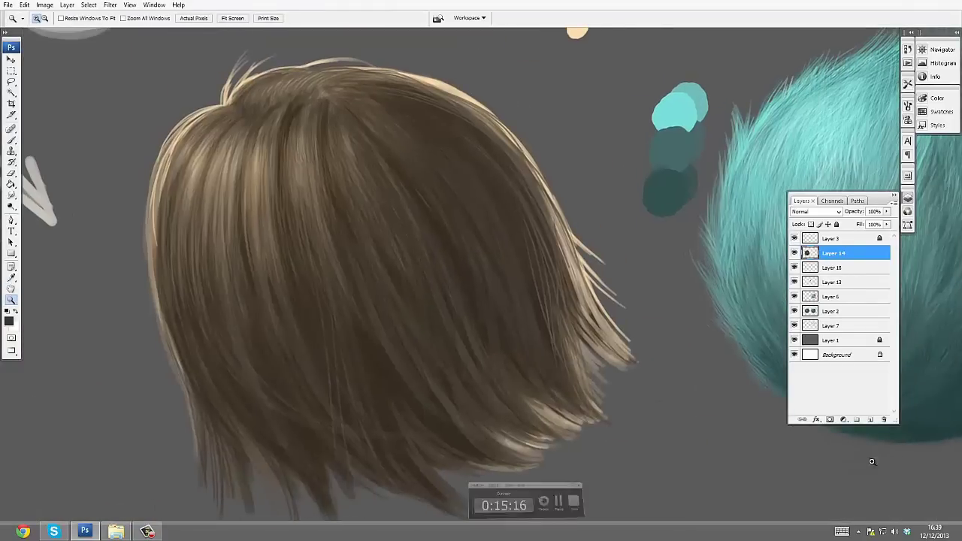
pyautogui.scroll(1, 383, 203)
pyautogui.click(301, 185)
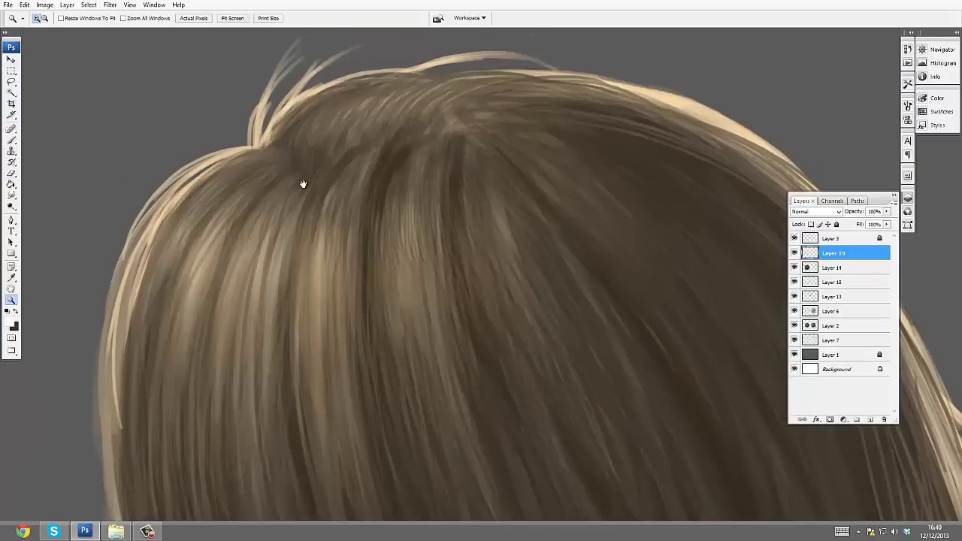
# On a new layer, paint light strands across the hair crown
pyautogui.press('b')
pyautogui.hotkey('ctrl', 'shift', 'alt', 'n')
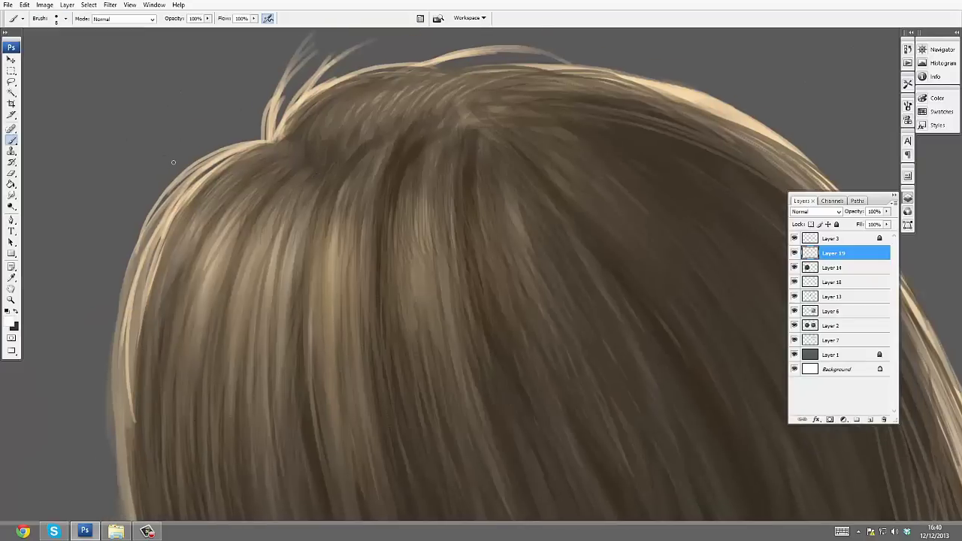
pyautogui.moveTo(173, 163); pyautogui.dragTo(221, 146)
pyautogui.moveTo(218, 195); pyautogui.dragTo(293, 324)
pyautogui.moveTo(331, 191); pyautogui.dragTo(391, 331)
pyautogui.moveTo(444, 170); pyautogui.dragTo(514, 176)
pyautogui.press('e')
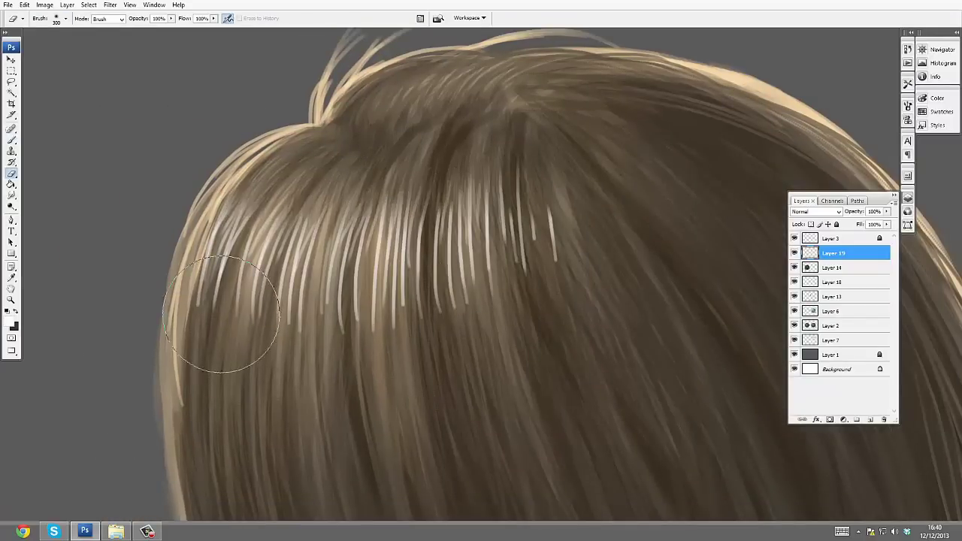
pyautogui.scroll(-3, 469, 165)
pyautogui.scroll(2, 312, 201)
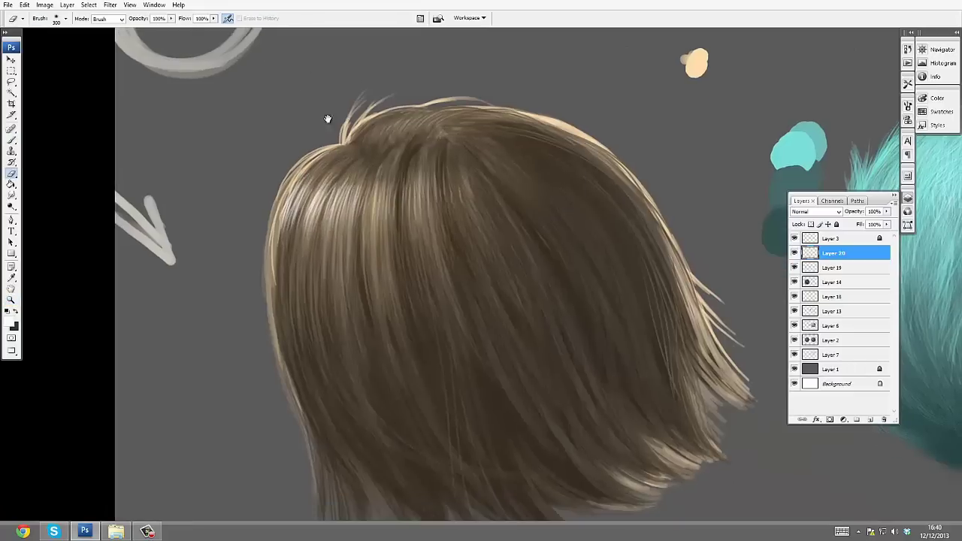
# On fresh layers, darken the crown's bright highlight strands
pyautogui.hotkey('ctrl', 'shift', 'alt', 'n')
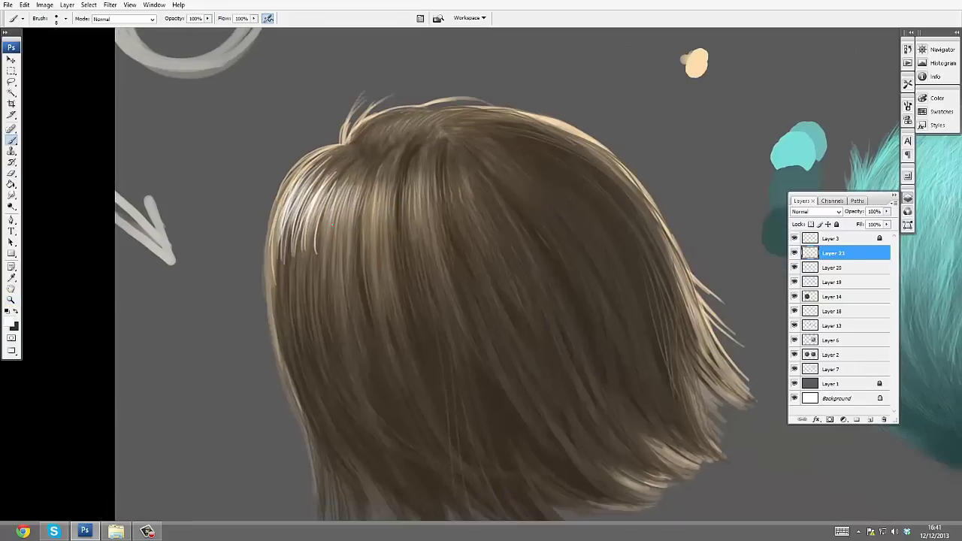
pyautogui.scroll(-3, 258, 253)
pyautogui.scroll(4, 424, 122)
pyautogui.hotkey('ctrl', 'shift', 'alt', 'n')
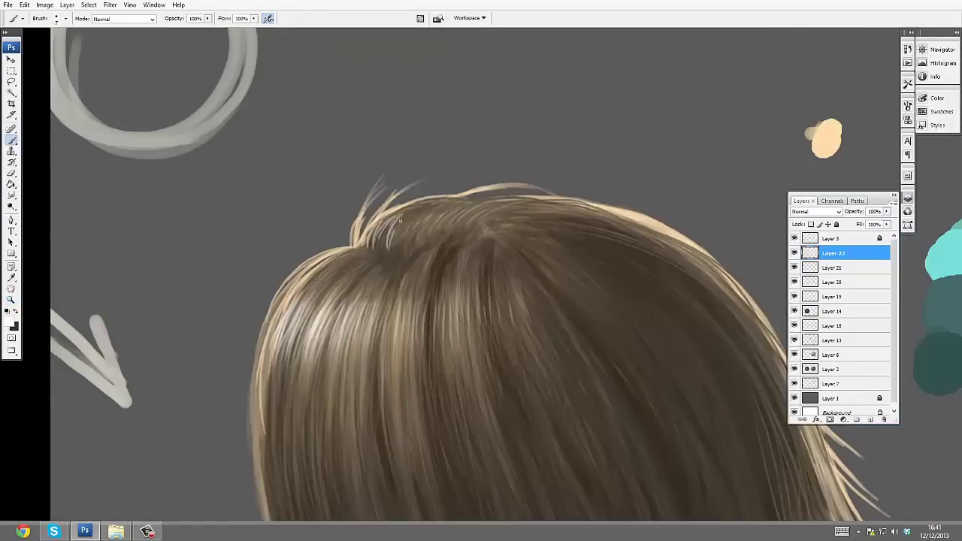
pyautogui.hotkey('ctrl', 'shift', 'alt', 'n')
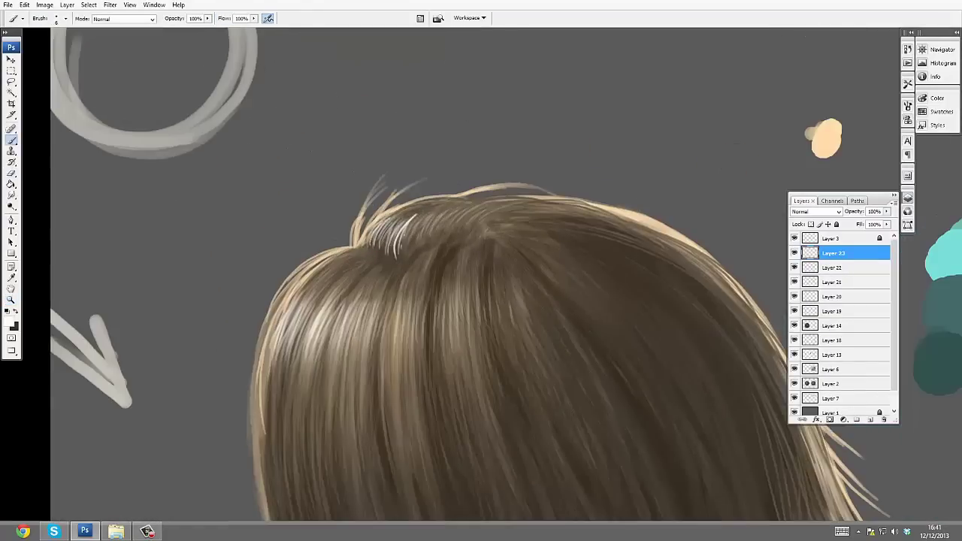
pyautogui.moveTo(496, 221); pyautogui.dragTo(468, 253)
pyautogui.moveTo(406, 222); pyautogui.dragTo(481, 193)
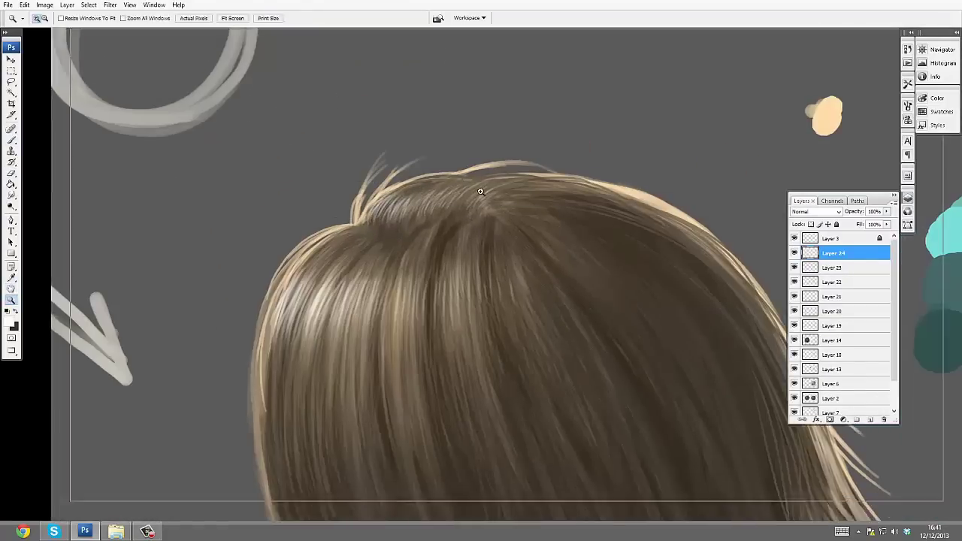
# Add more strand layers and sample lighter and dark browns from the hair crown
pyautogui.hotkey('ctrl', 'shift', 'alt', 'n')
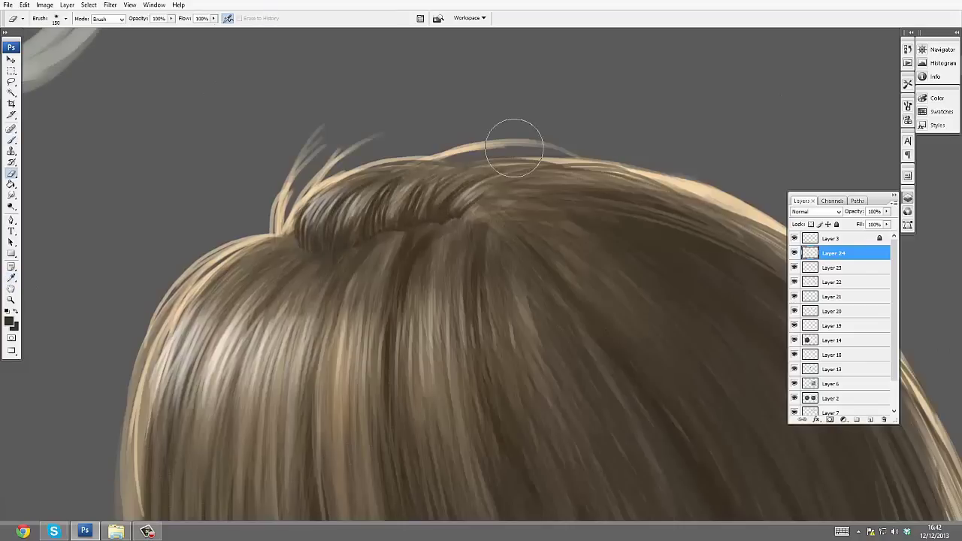
pyautogui.scroll(-3, 516, 146)
pyautogui.scroll(3, 410, 190)
pyautogui.hotkey('ctrl', 'shift', 'alt', 'n')
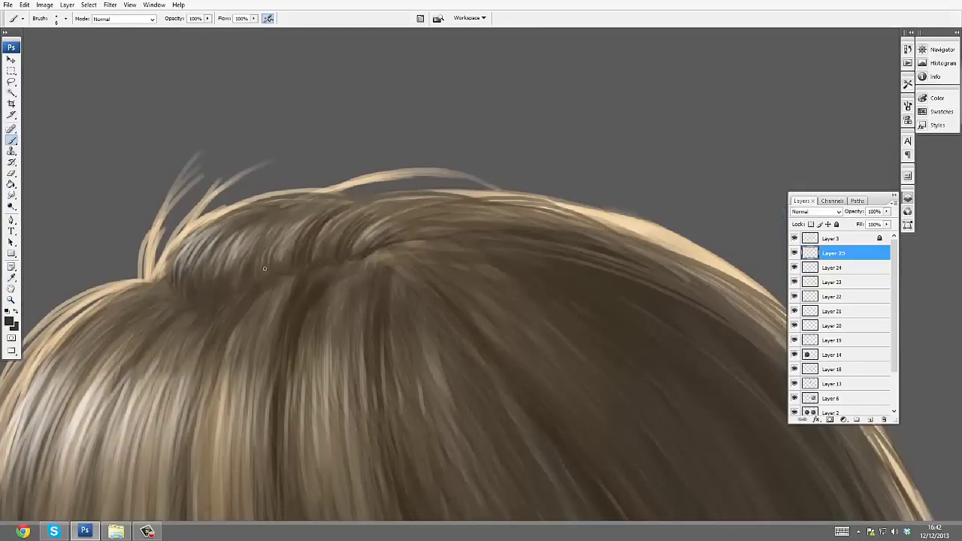
pyautogui.moveTo(216, 224); pyautogui.dragTo(298, 156)
pyautogui.keyDown('alt'); pyautogui.click(254, 244); pyautogui.keyUp('alt')
pyautogui.hotkey('ctrl', 'shift', 'alt', 'n')
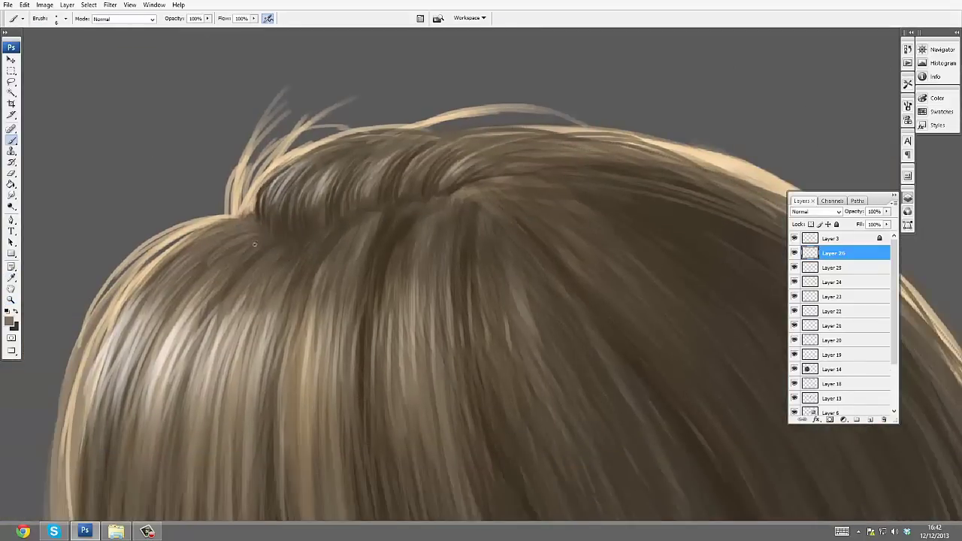
pyautogui.keyDown('alt'); pyautogui.click(516, 204); pyautogui.keyUp('alt')
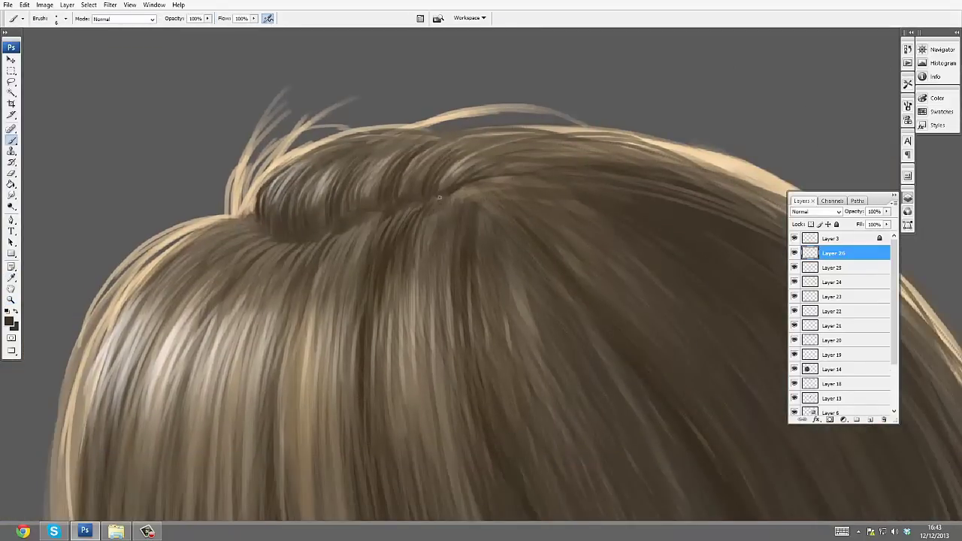
# Merge the new strand layers and dodge the hair top, undoing the last stroke
pyautogui.press('z')
pyautogui.keyDown('alt'); pyautogui.click(399, 227); pyautogui.keyUp('alt')
pyautogui.hotkey('ctrl', 'e')
pyautogui.hotkey('ctrl', 'e')
pyautogui.hotkey('ctrl', 'e')
pyautogui.hotkey('ctrl', 'e')
pyautogui.hotkey('ctrl', 'e')
pyautogui.hotkey('ctrl', 'e')
pyautogui.hotkey('ctrl', 'e')
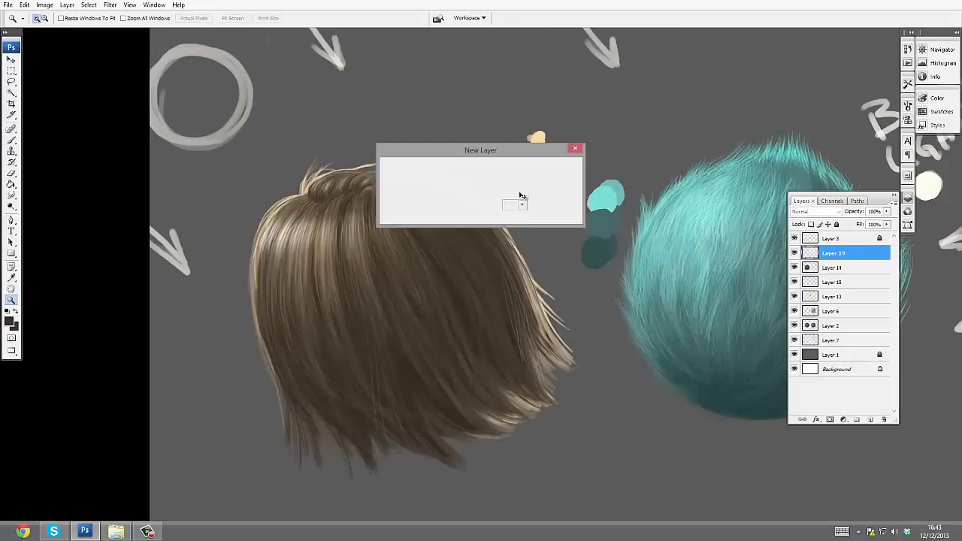
pyautogui.press('o')
pyautogui.moveTo(449, 208); pyautogui.dragTo(481, 193)
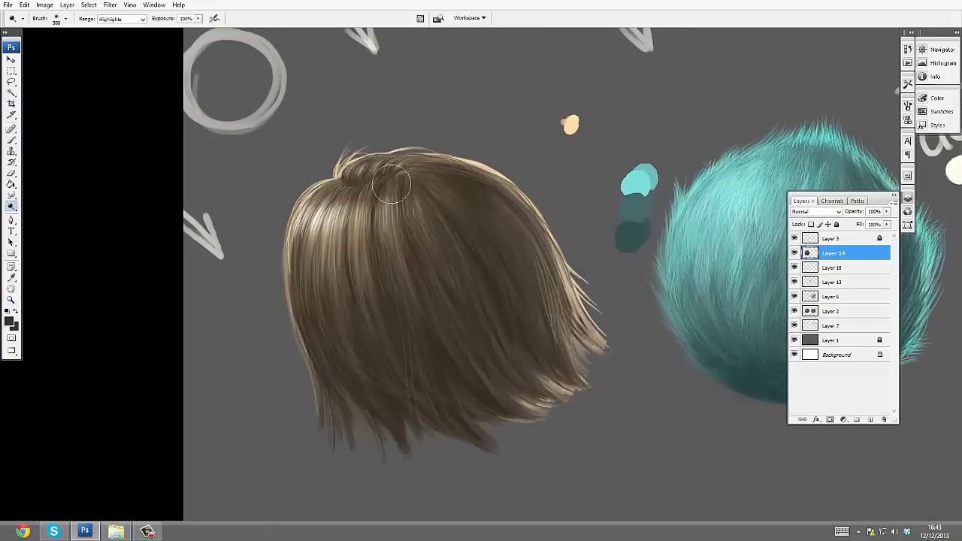
pyautogui.press('b')
pyautogui.keyDown('alt'); pyautogui.click(482, 189); pyautogui.keyUp('alt')
pyautogui.scroll(1, 337, 264)
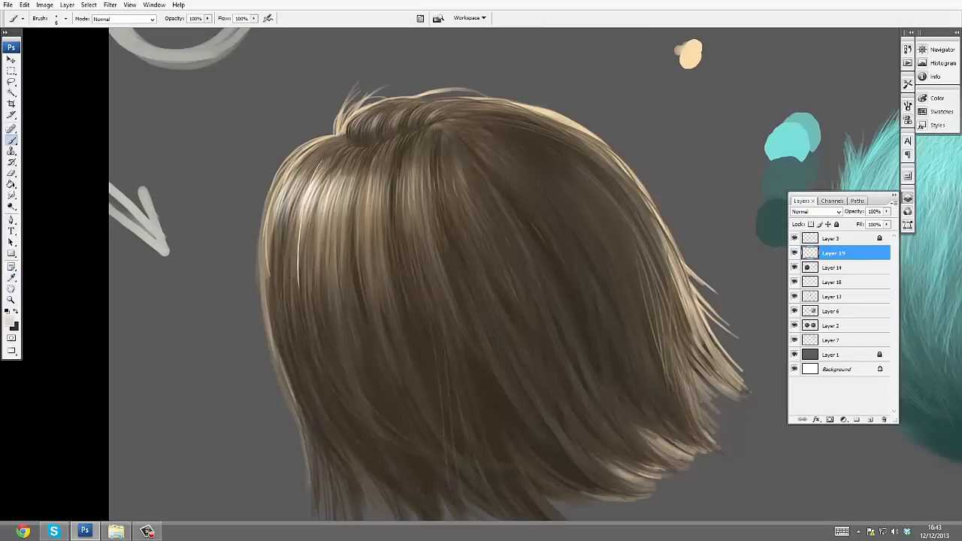
pyautogui.hotkey('ctrl', 'z')
# Set a 19 px brush with Opacity Fade 500 and test the longer taper on the background
pyautogui.press('F5')
pyautogui.click(56, 19)
pyautogui.press('Return')
pyautogui.moveTo(242, 129); pyautogui.dragTo(199, 221)
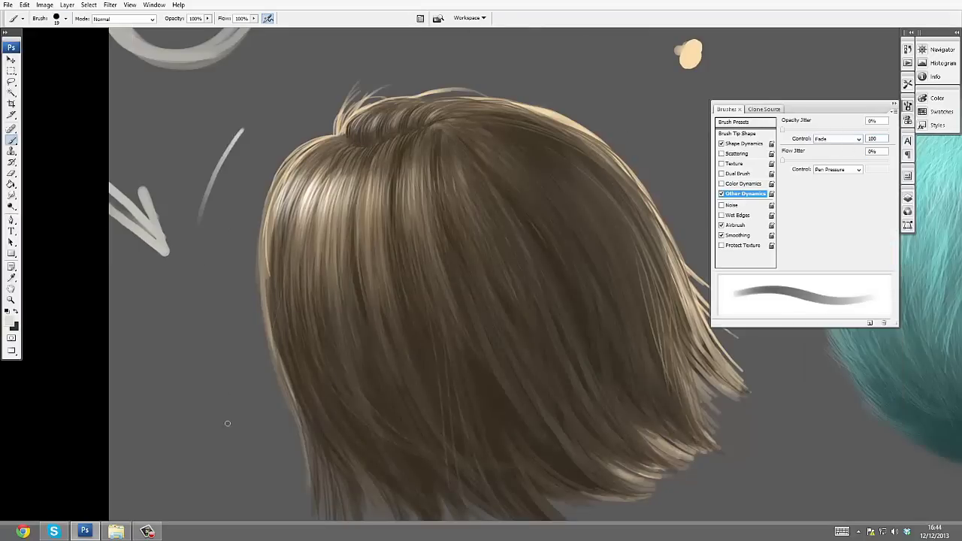
pyautogui.write('500')
pyautogui.moveTo(247, 193); pyautogui.dragTo(215, 421)
pyautogui.hotkey('ctrl', 'z')
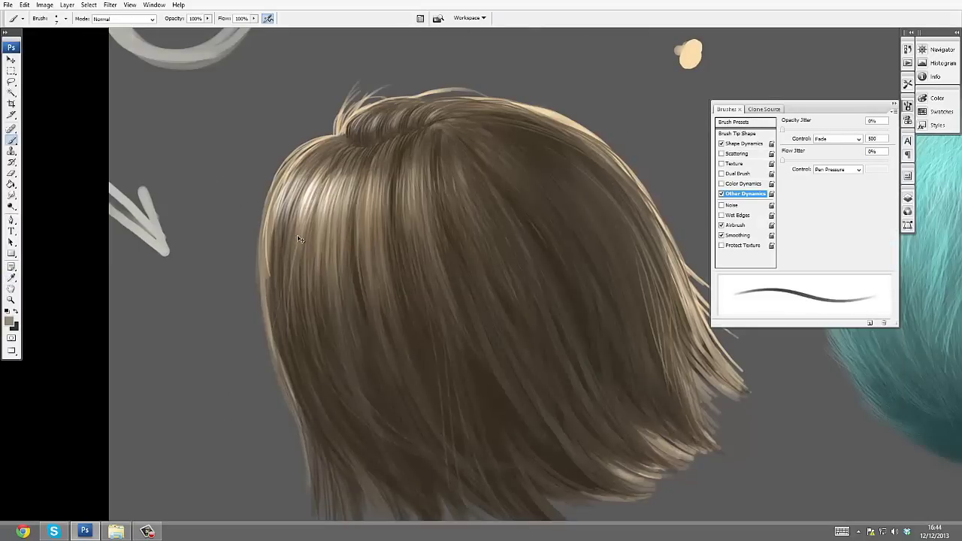
# Paint fine wispy strands trailing off the hair's lower-right and right edges
pyautogui.moveTo(359, 366); pyautogui.dragTo(288, 305)
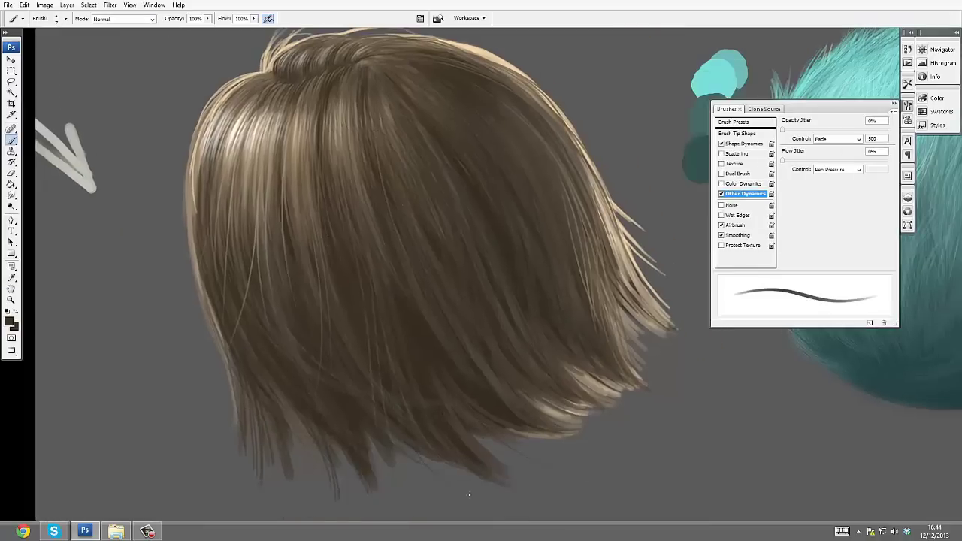
pyautogui.moveTo(645, 406); pyautogui.dragTo(694, 386)
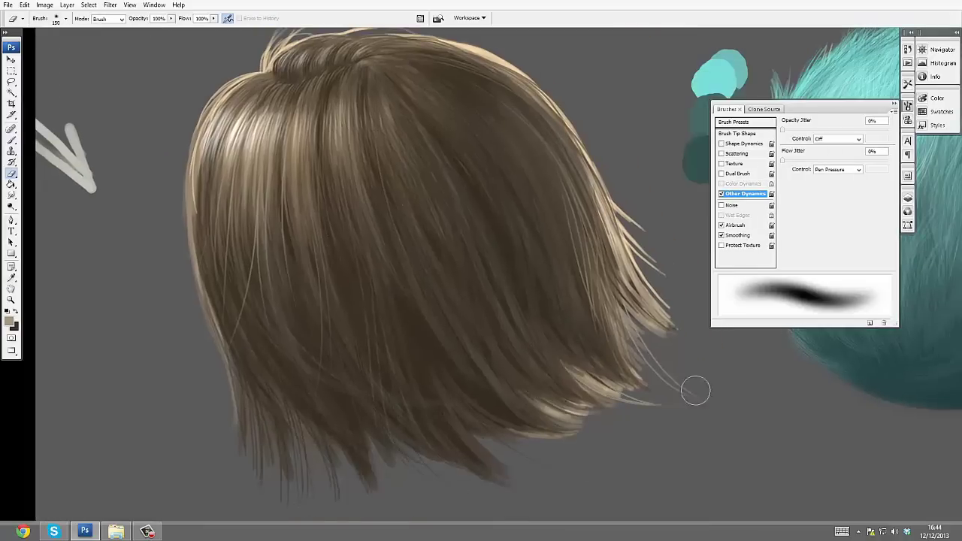
pyautogui.moveTo(527, 406)
pyautogui.mouseDown()
pyautogui.moveTo(661, 442)
pyautogui.moveTo(655, 465)
pyautogui.mouseUp()
pyautogui.moveTo(631, 316); pyautogui.dragTo(712, 376)
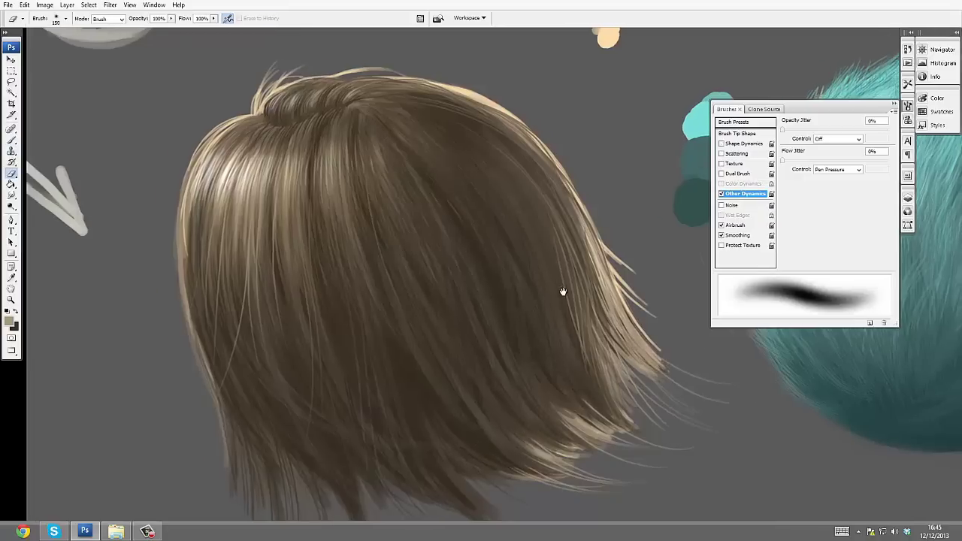
pyautogui.moveTo(563, 290); pyautogui.dragTo(541, 285)
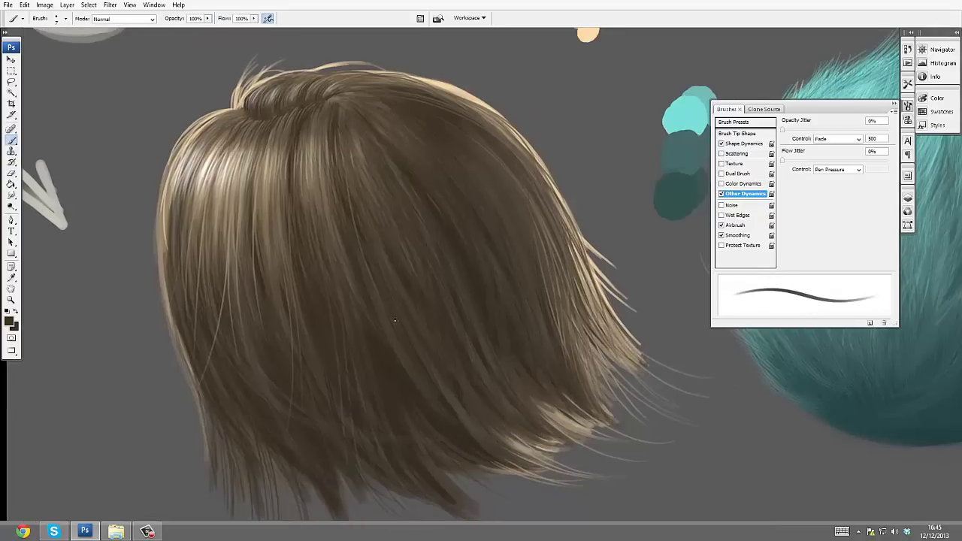
pyautogui.moveTo(395, 321); pyautogui.dragTo(451, 248)
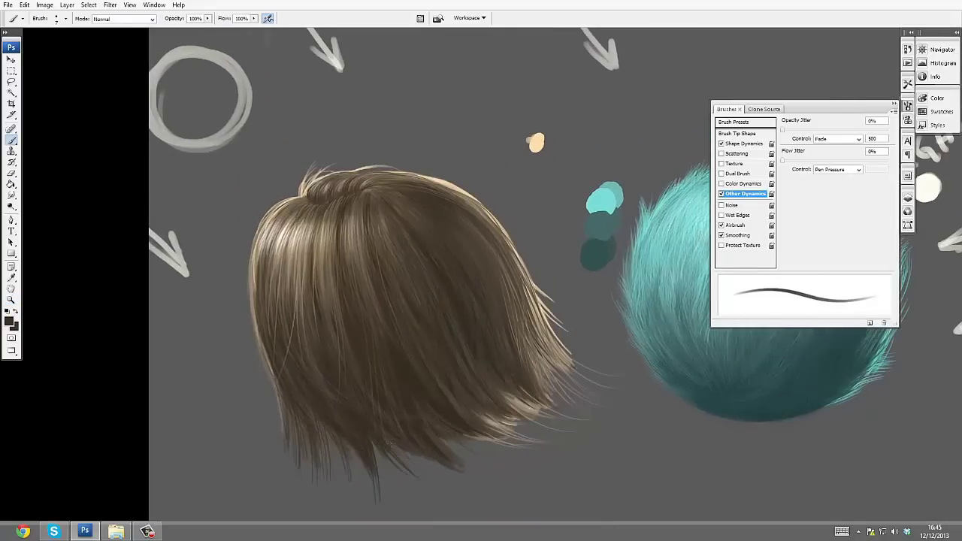
# Hide Layer 3's arrows and Back light notes and set brush flow to 100%
pyautogui.press('z')
pyautogui.press('F5')
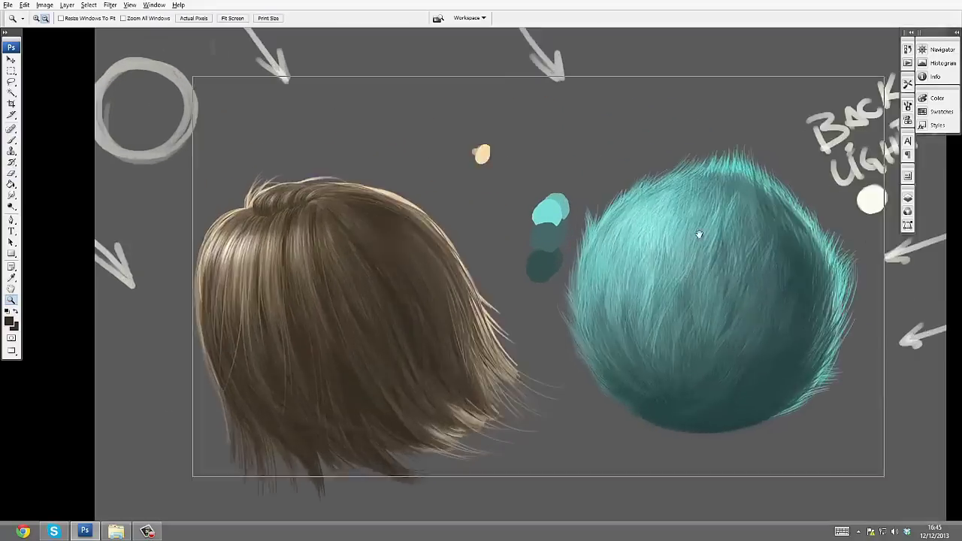
pyautogui.press('F7')
pyautogui.click(795, 239)
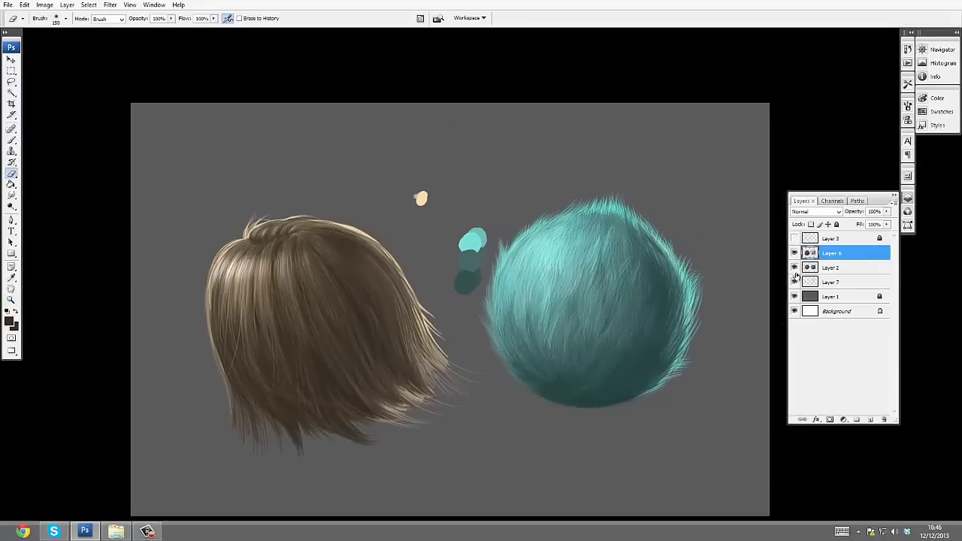
pyautogui.click(556, 268)
pyautogui.press('b')
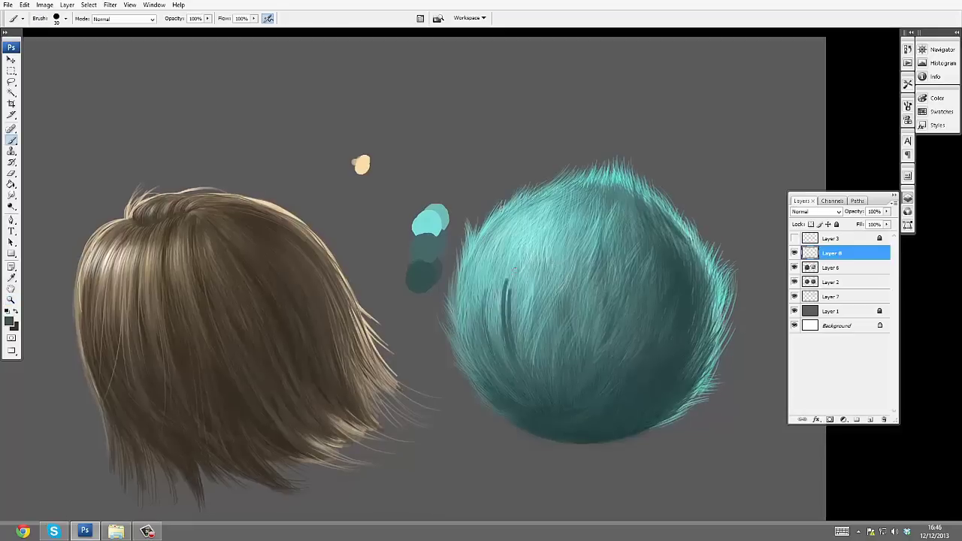
pyautogui.hotkey('shift', '0')
# On new layers, sample the light teal swatch and paint 9 px strands on the fur ball's top
pyautogui.hotkey('ctrl', 'alt', 'shift', 'n')
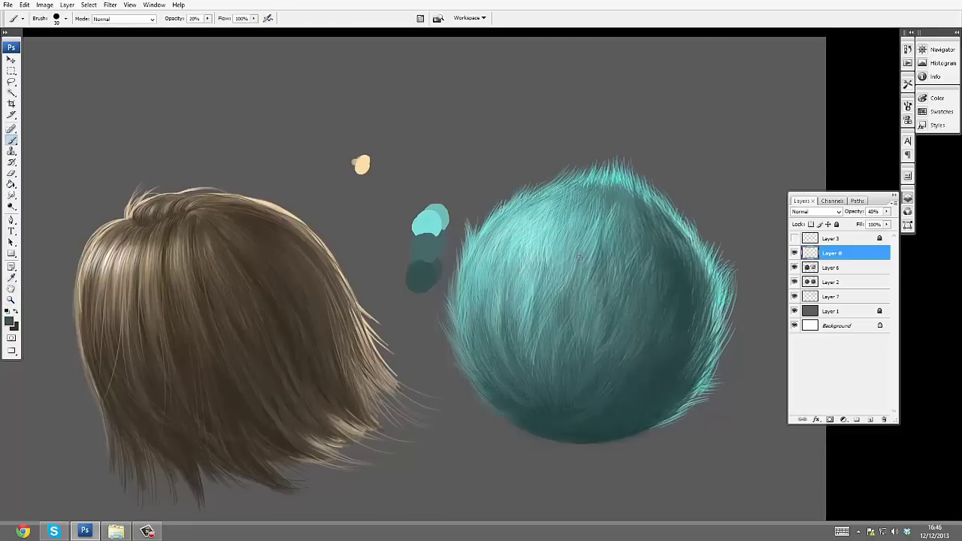
pyautogui.keyDown('ctrl'); pyautogui.click(559, 258); pyautogui.keyUp('ctrl')
pyautogui.keyDown('alt'); pyautogui.click(298, 169); pyautogui.keyUp('alt')
pyautogui.hotkey('ctrl', 'alt', 'shift', 'n')
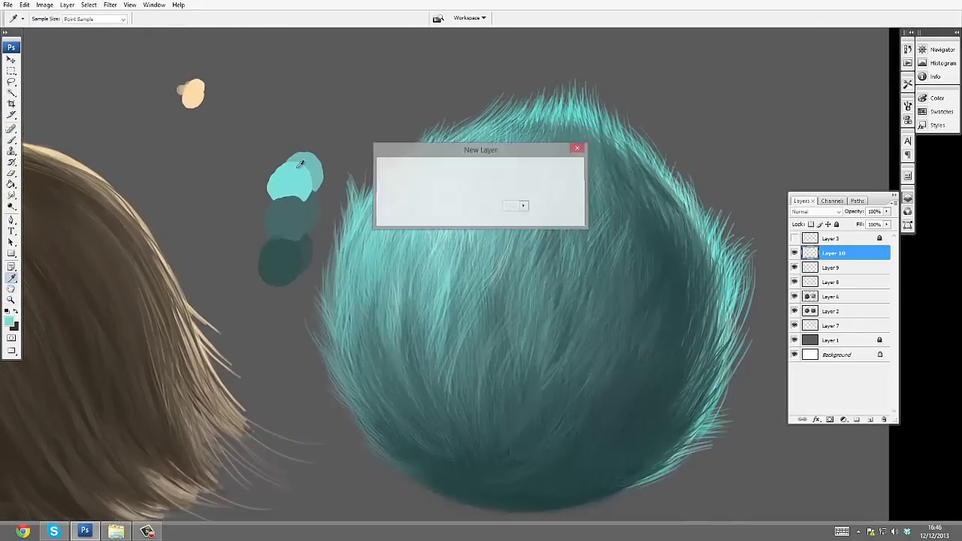
pyautogui.keyDown('ctrl'); pyautogui.click(511, 260); pyautogui.keyUp('ctrl')
pyautogui.press('[')
pyautogui.press('[')
pyautogui.press('[')
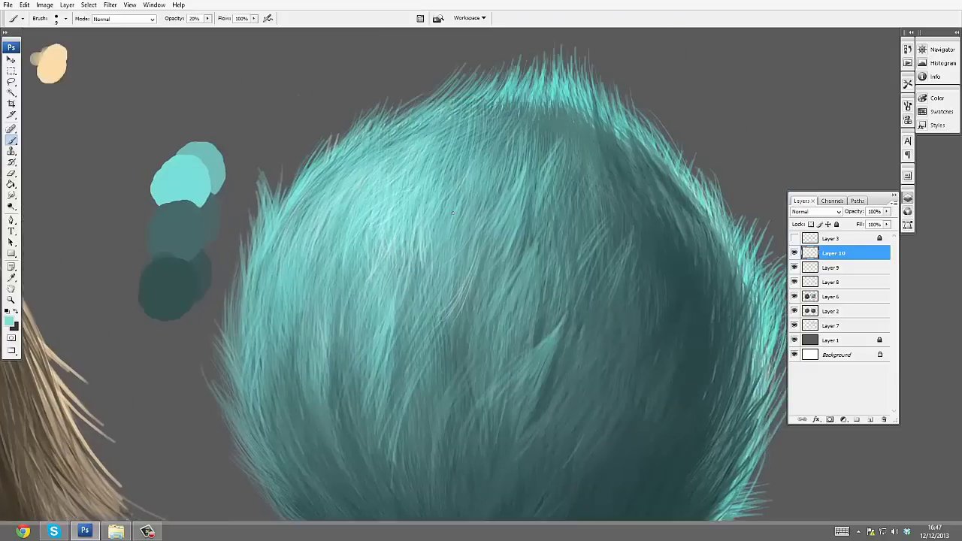
pyautogui.moveTo(423, 172); pyautogui.dragTo(430, 117)
pyautogui.press('0')
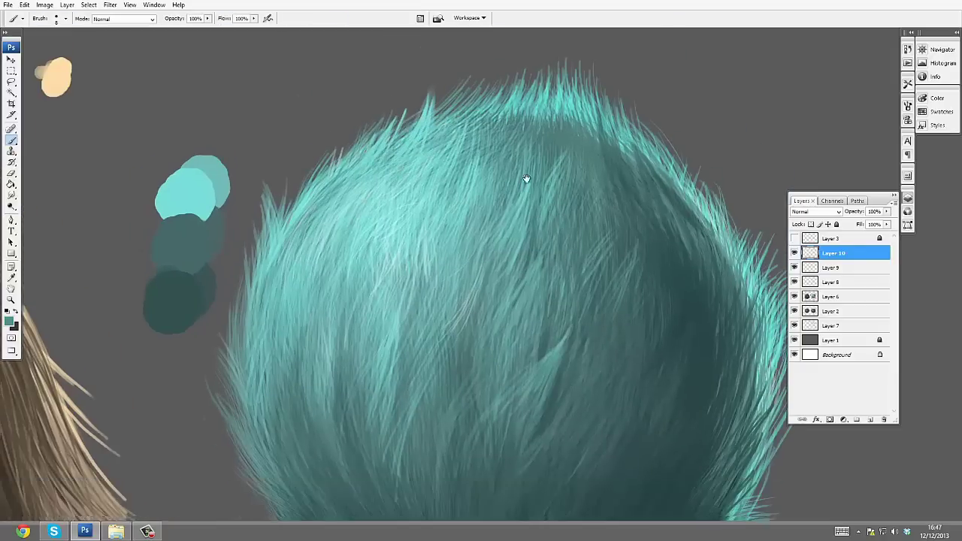
# Sample a teal shade and paint more light strands on the ball's lower-left edge on a new layer
pyautogui.press('h')
pyautogui.moveTo(524, 181)
pyautogui.mouseDown()
pyautogui.moveTo(554, 226)
pyautogui.moveTo(505, 162)
pyautogui.moveTo(516, 290)
pyautogui.mouseUp()
pyautogui.press('alt')
pyautogui.hotkey('ctrl', 'alt', 'shift', 'n')
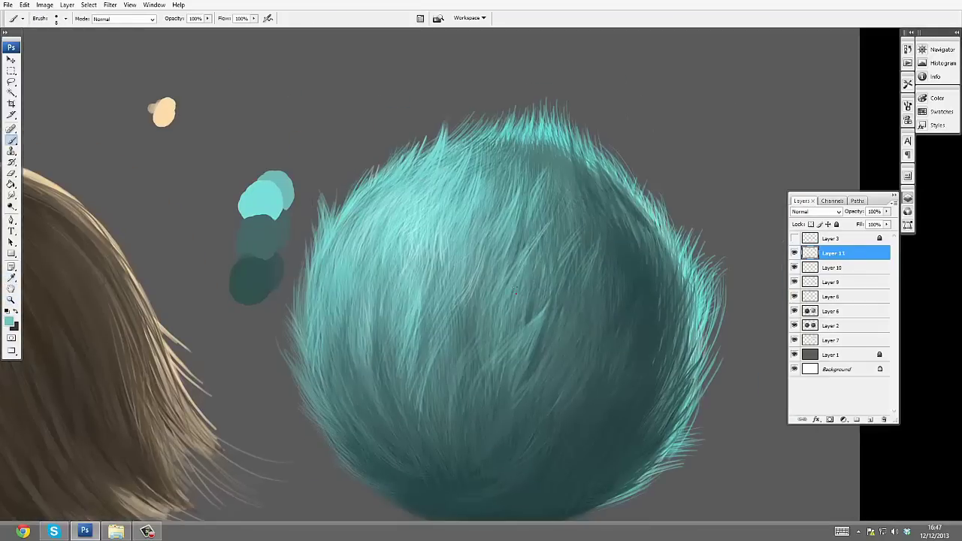
pyautogui.moveTo(495, 166); pyautogui.dragTo(499, 159)
pyautogui.moveTo(286, 305)
pyautogui.mouseDown()
pyautogui.moveTo(322, 364)
pyautogui.moveTo(328, 401)
pyautogui.mouseUp()
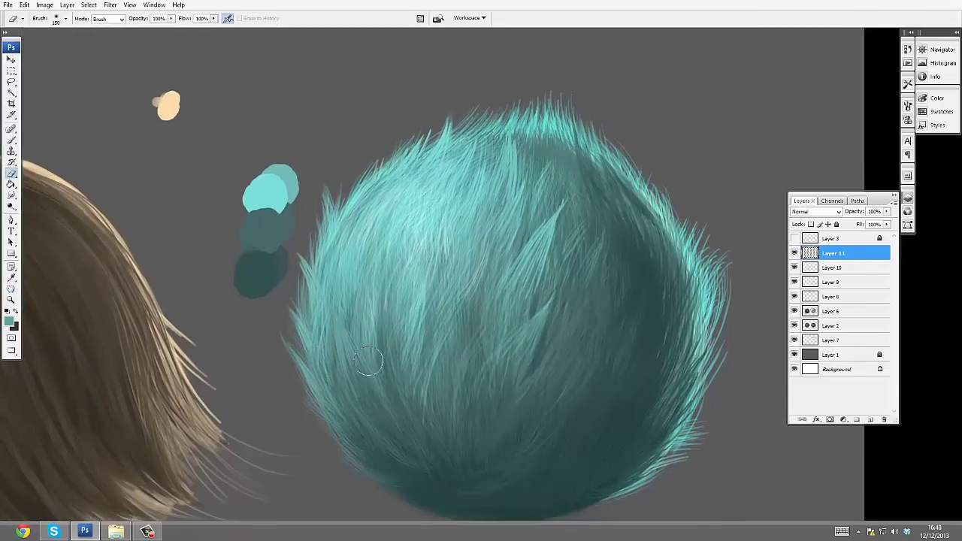
pyautogui.hotkey('ctrl', 'alt', 'shift', 'n')
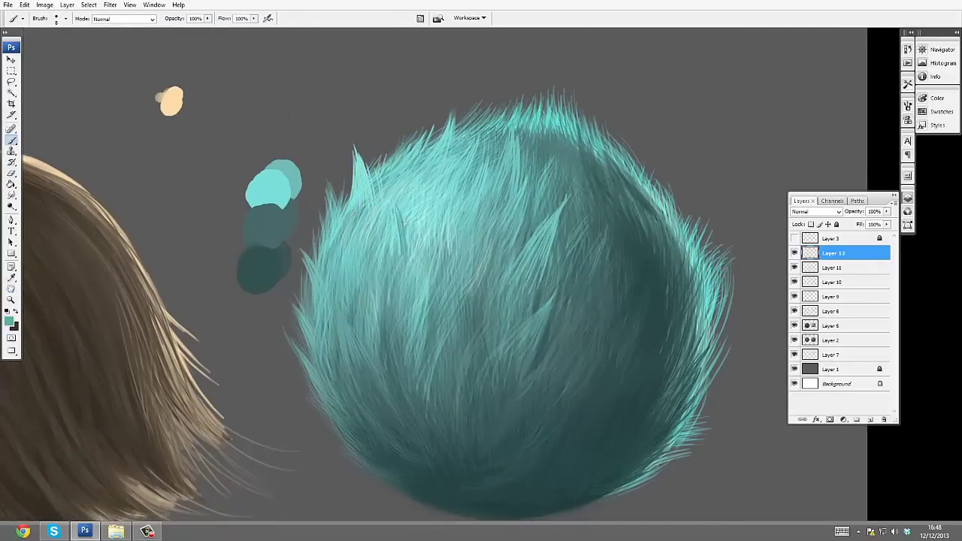
# Check the fur ball up close and merge Layers 12–10 down into Layer 9
pyautogui.keyDown('ctrl'); pyautogui.keyDown('alt'); pyautogui.click(451, 225); pyautogui.keyUp('alt'); pyautogui.keyUp('ctrl')
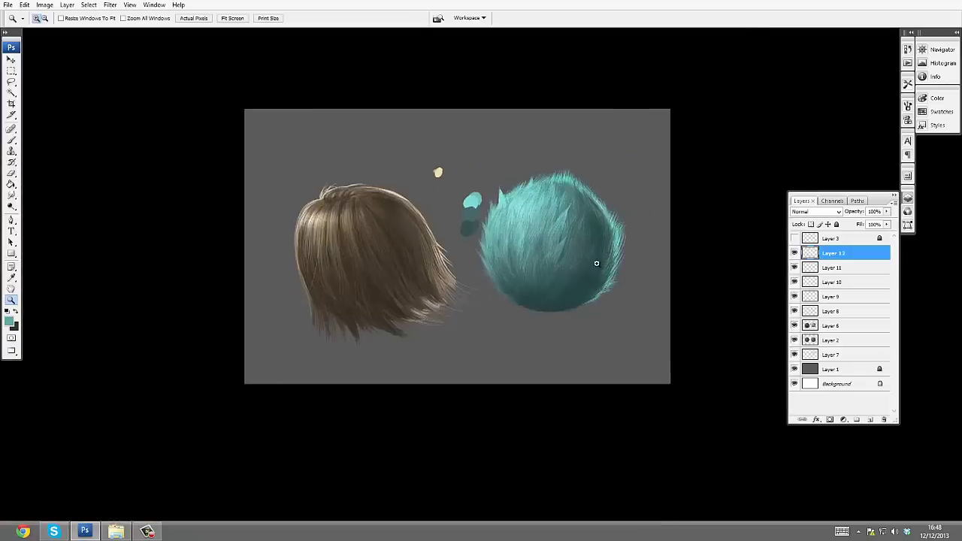
pyautogui.keyDown('ctrl'); pyautogui.click(538, 305); pyautogui.keyUp('ctrl')
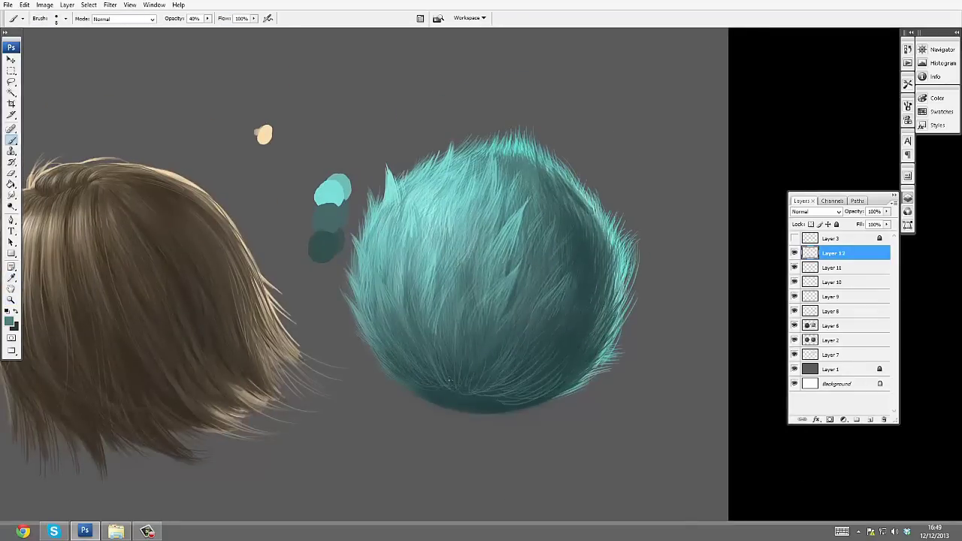
pyautogui.press('e')
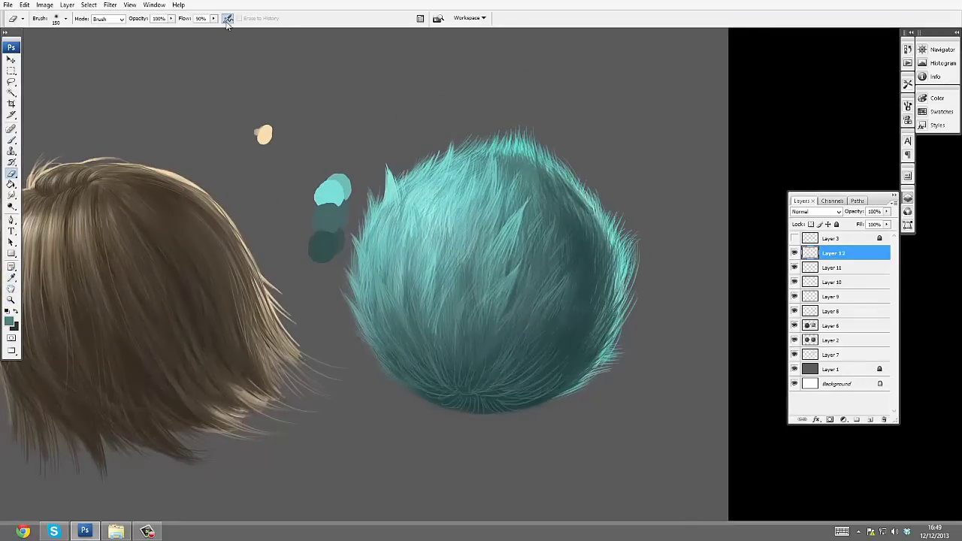
pyautogui.press('b')
pyautogui.moveTo(548, 230); pyautogui.dragTo(561, 256)
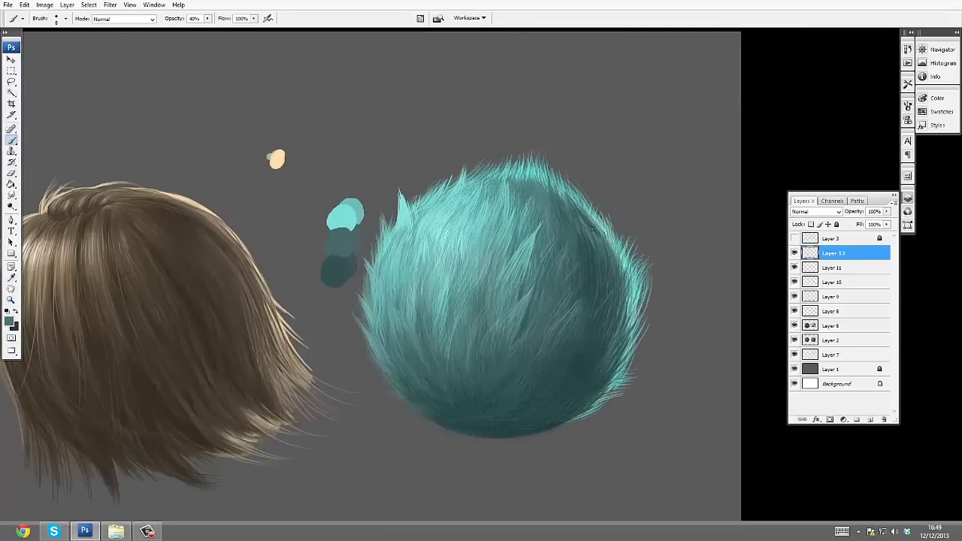
pyautogui.press('z')
pyautogui.keyDown('alt'); pyautogui.click(667, 247); pyautogui.keyUp('alt')
pyautogui.click(715, 200)
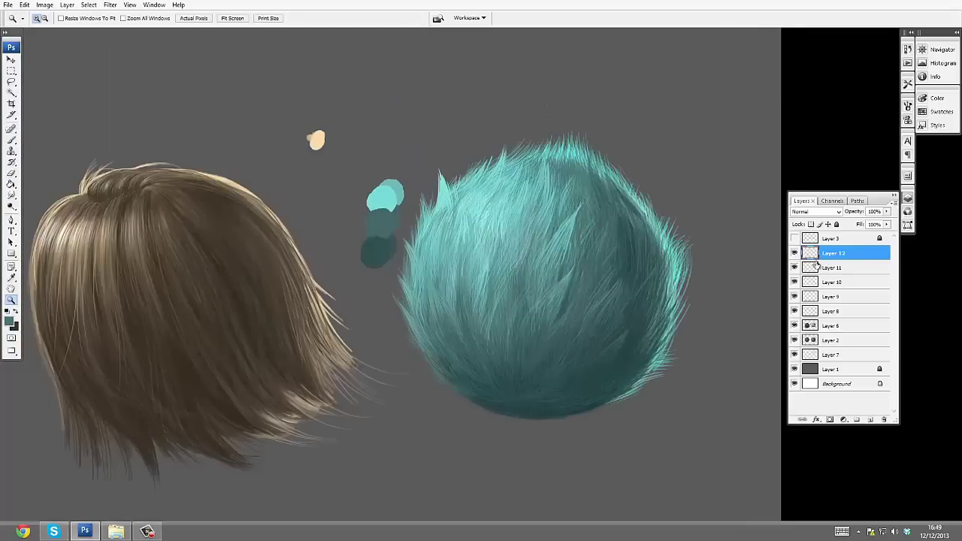
pyautogui.hotkey('ctrl', 'e')
pyautogui.hotkey('ctrl', 'e')
pyautogui.hotkey('ctrl', 'e')
# Merge Layers 9, 8 and 6 into Layer 2 and erase the colour swatch blobs
pyautogui.keyDown('alt'); pyautogui.click(608, 251); pyautogui.keyUp('alt')
pyautogui.click(609, 251)
pyautogui.press('b')
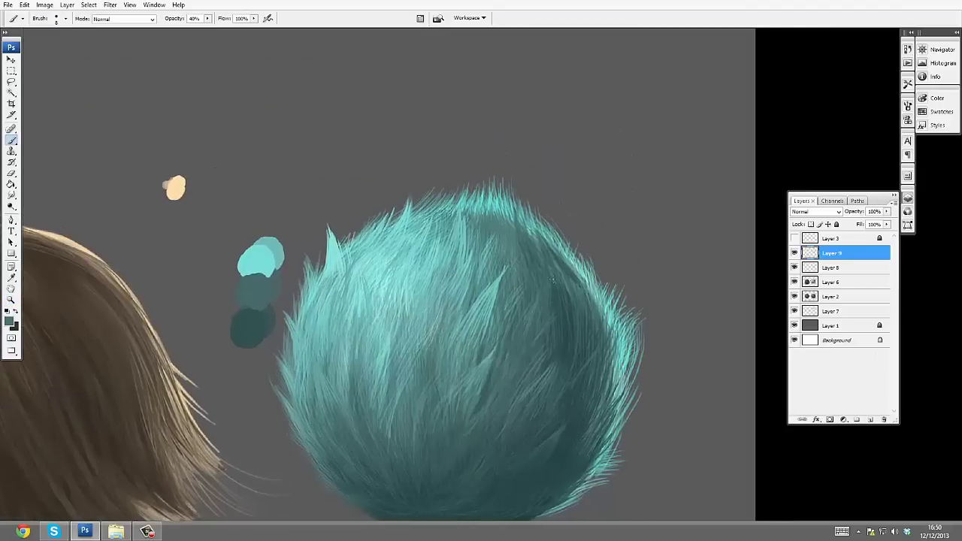
pyautogui.moveTo(596, 316); pyautogui.dragTo(619, 326)
pyautogui.hotkey('ctrl', 'e')
pyautogui.hotkey('ctrl', 'e')
pyautogui.hotkey('ctrl', 'e')
pyautogui.press('e')
pyautogui.moveTo(323, 249); pyautogui.dragTo(237, 187)
pyautogui.press('o')
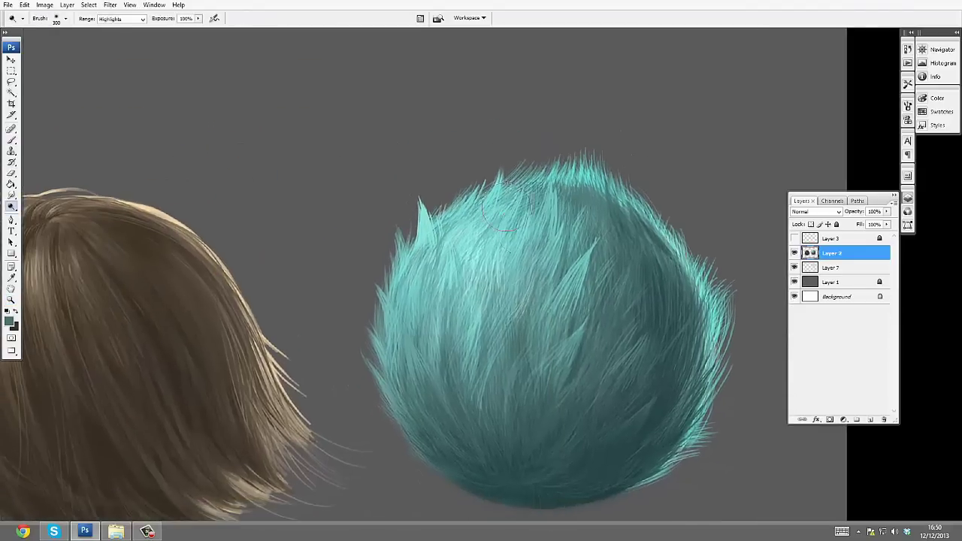
# Dodge the highlights along the fur's lower-right edge, then review both spheres
pyautogui.hotkey('ctrl', '+')
pyautogui.moveTo(569, 452); pyautogui.dragTo(673, 365)
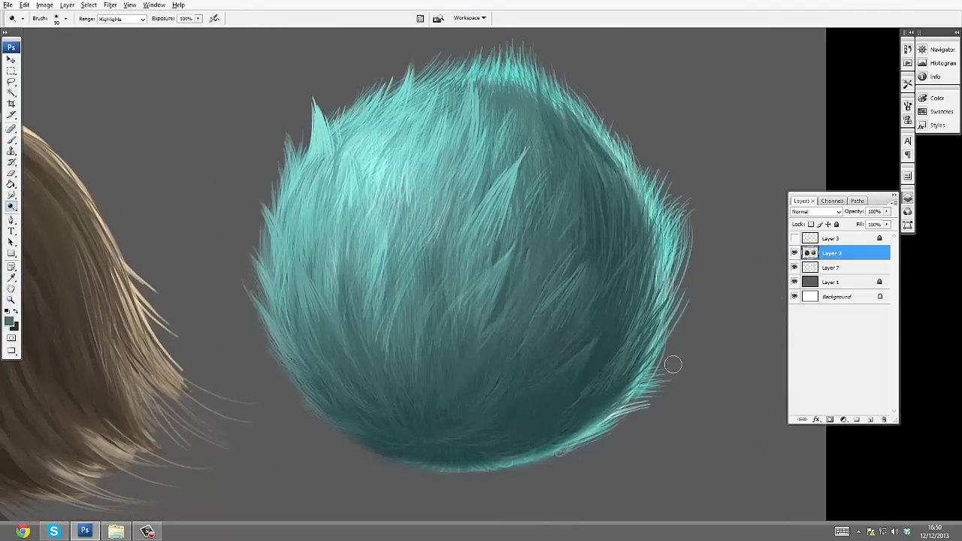
pyautogui.hotkey('ctrl', '-')
pyautogui.hotkey('ctrl', '-')
pyautogui.moveTo(354, 144); pyautogui.dragTo(640, 351)
pyautogui.press('z')
pyautogui.keyDown('alt'); pyautogui.click(439, 232); pyautogui.keyUp('alt')
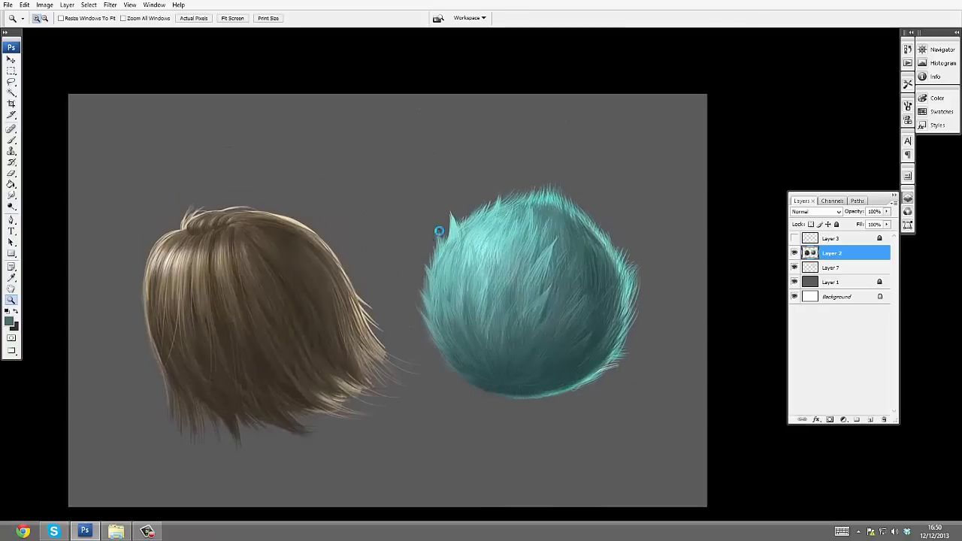